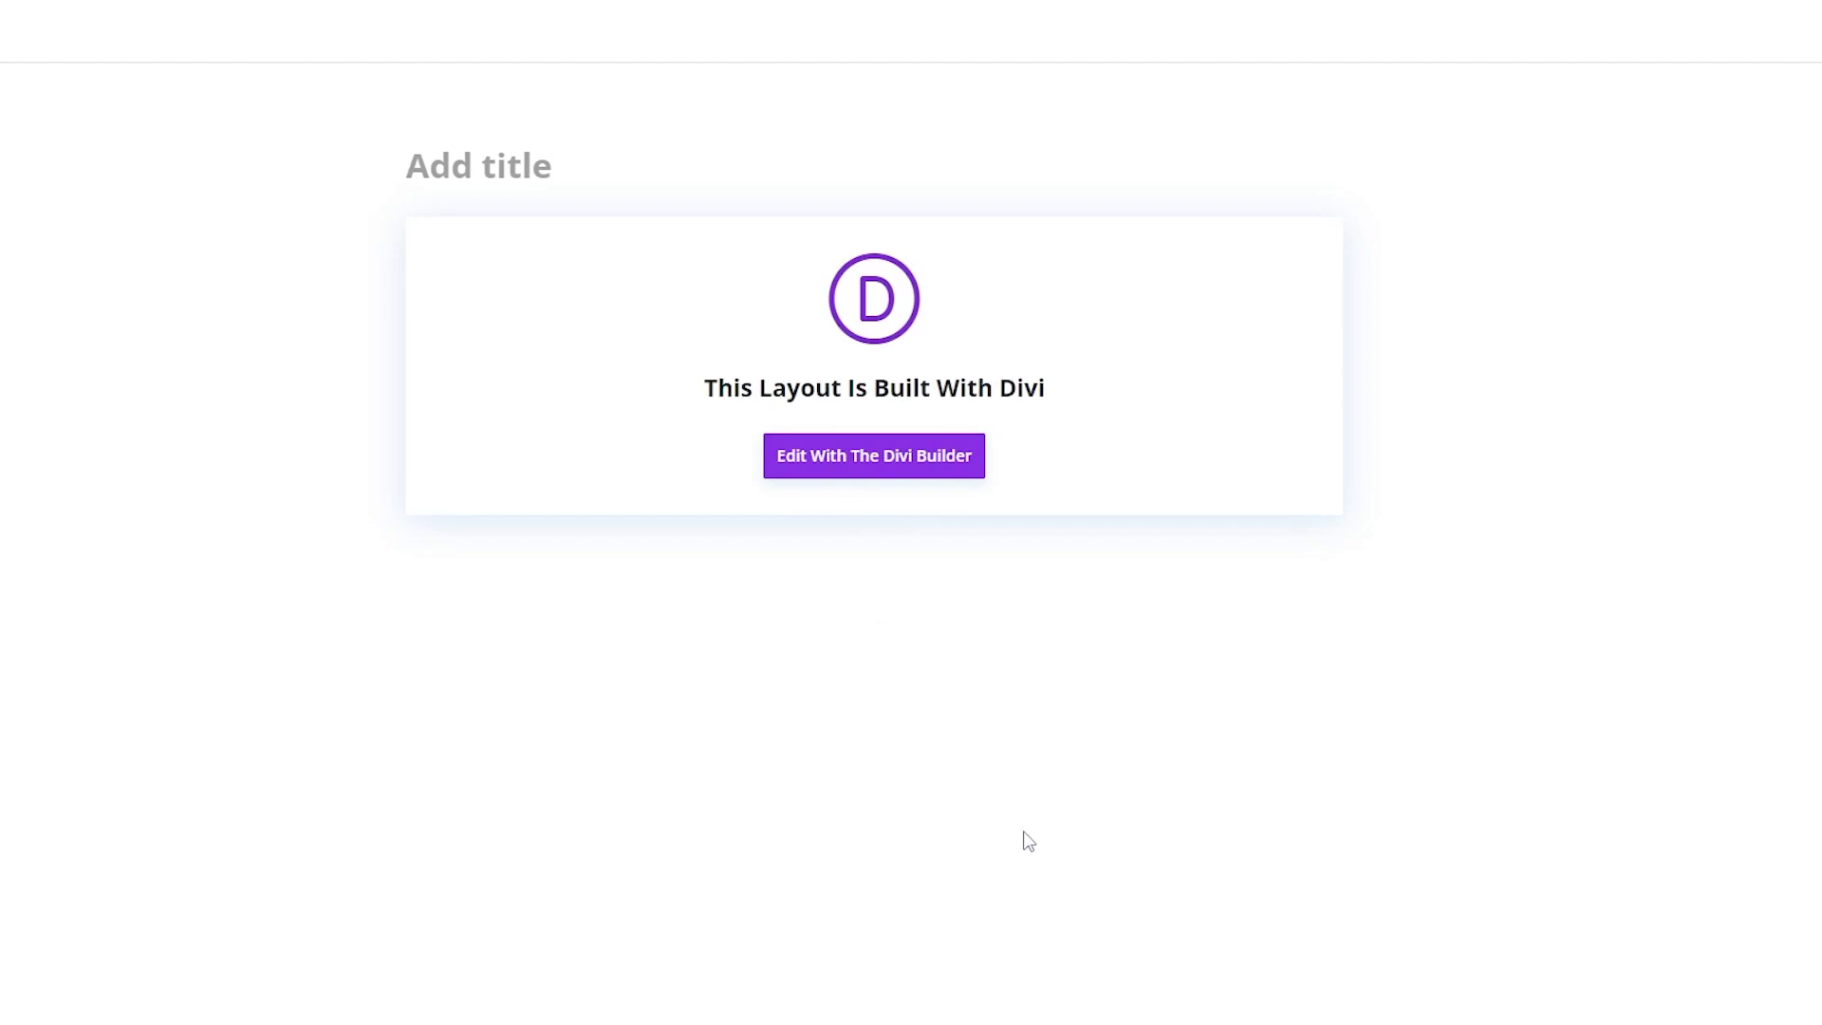
Launch the visual builder and add a one-column row containing a Text module
click(557, 740)
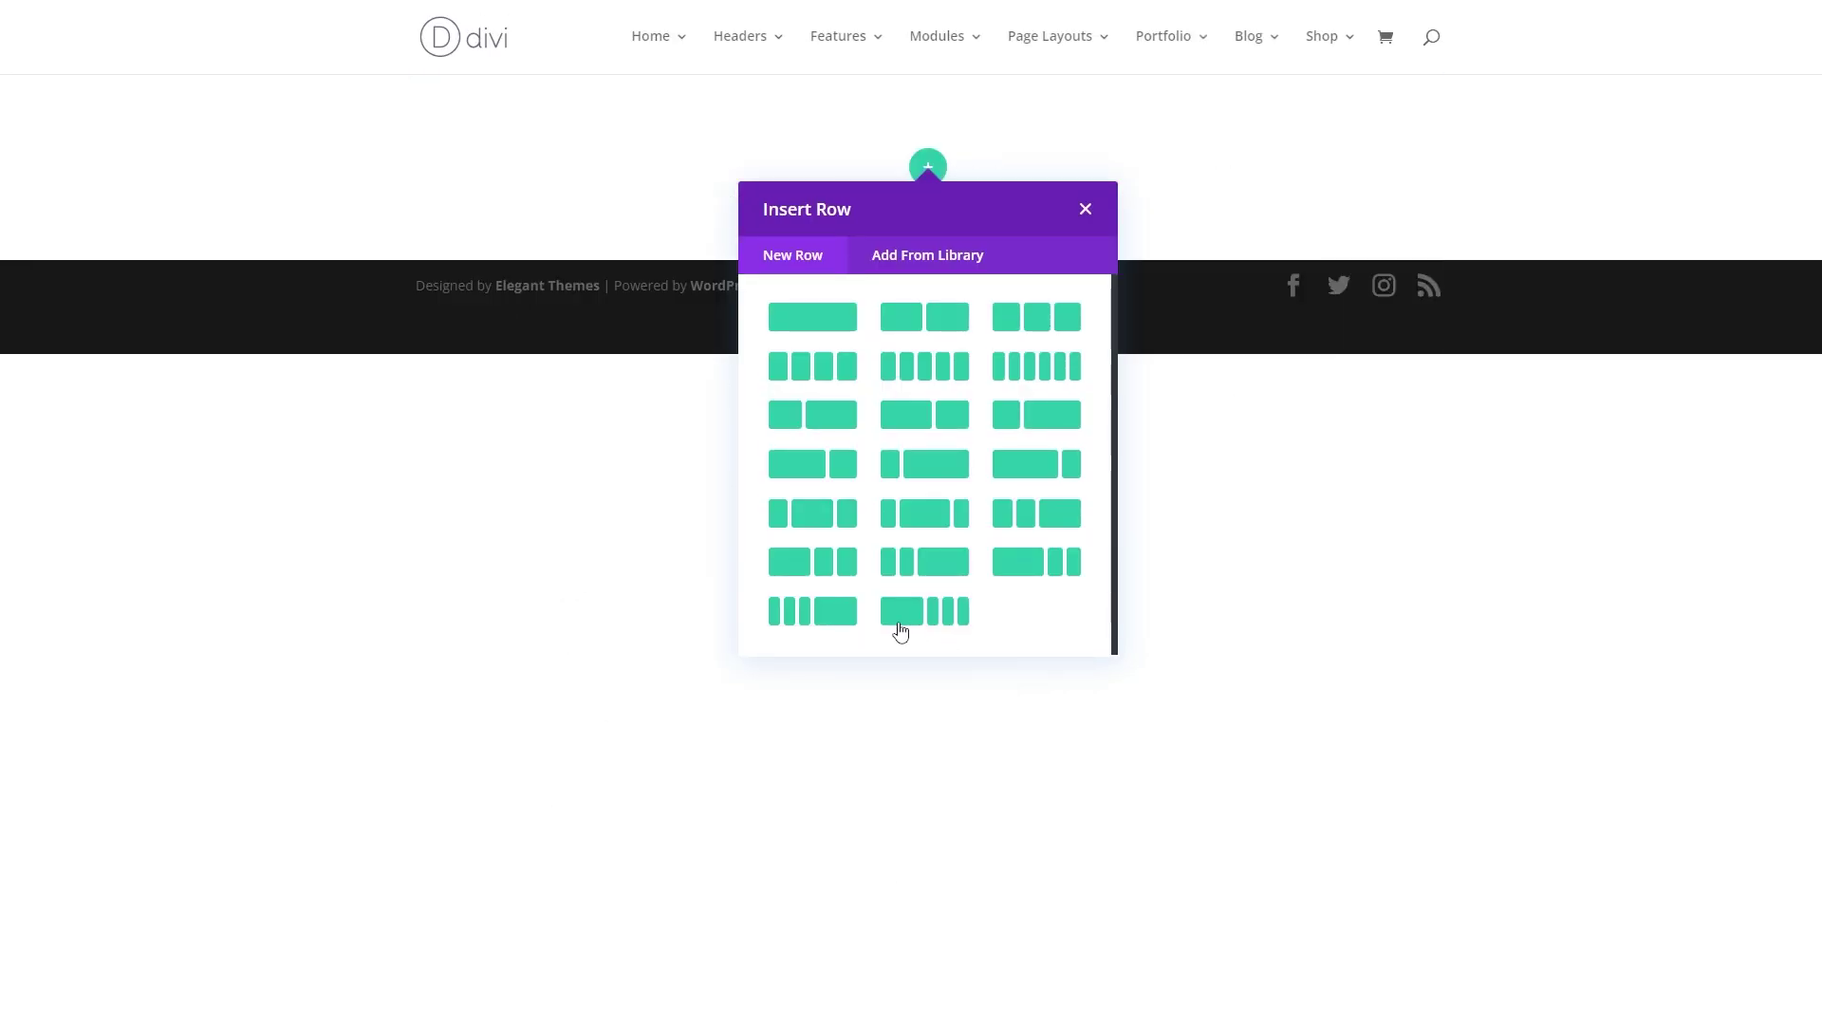
click(821, 318)
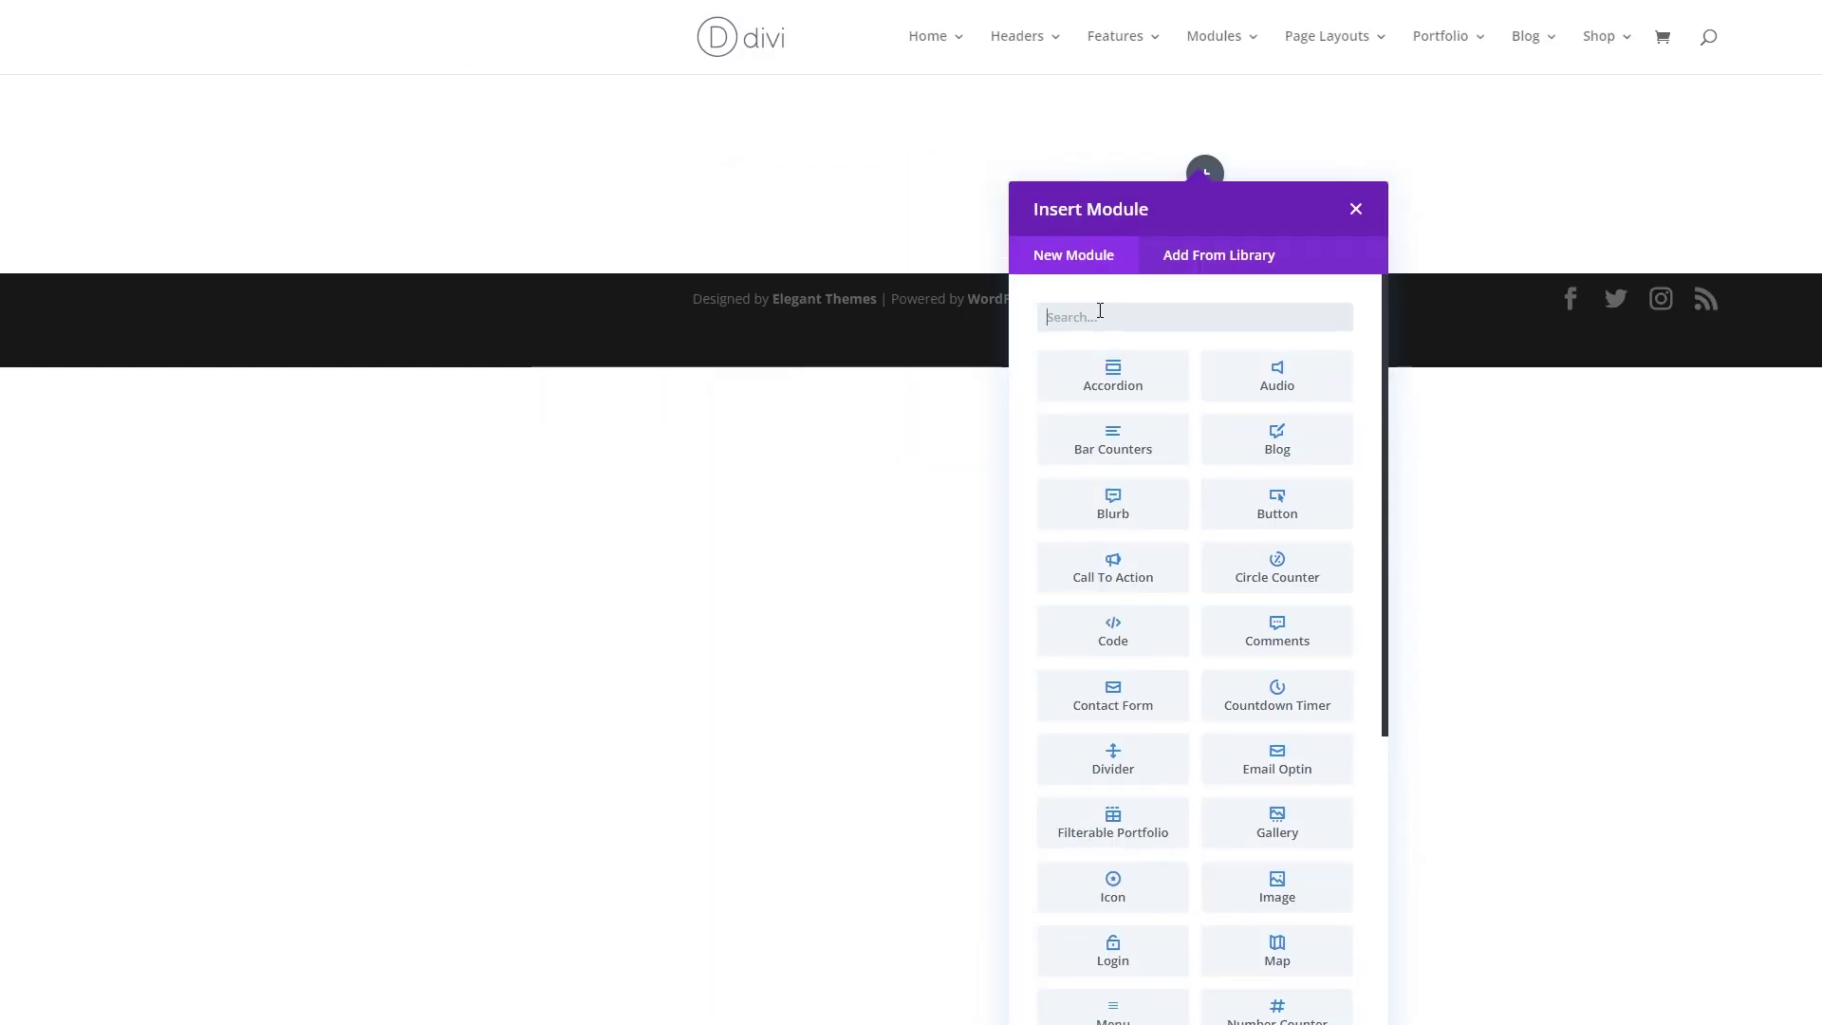
text(text)
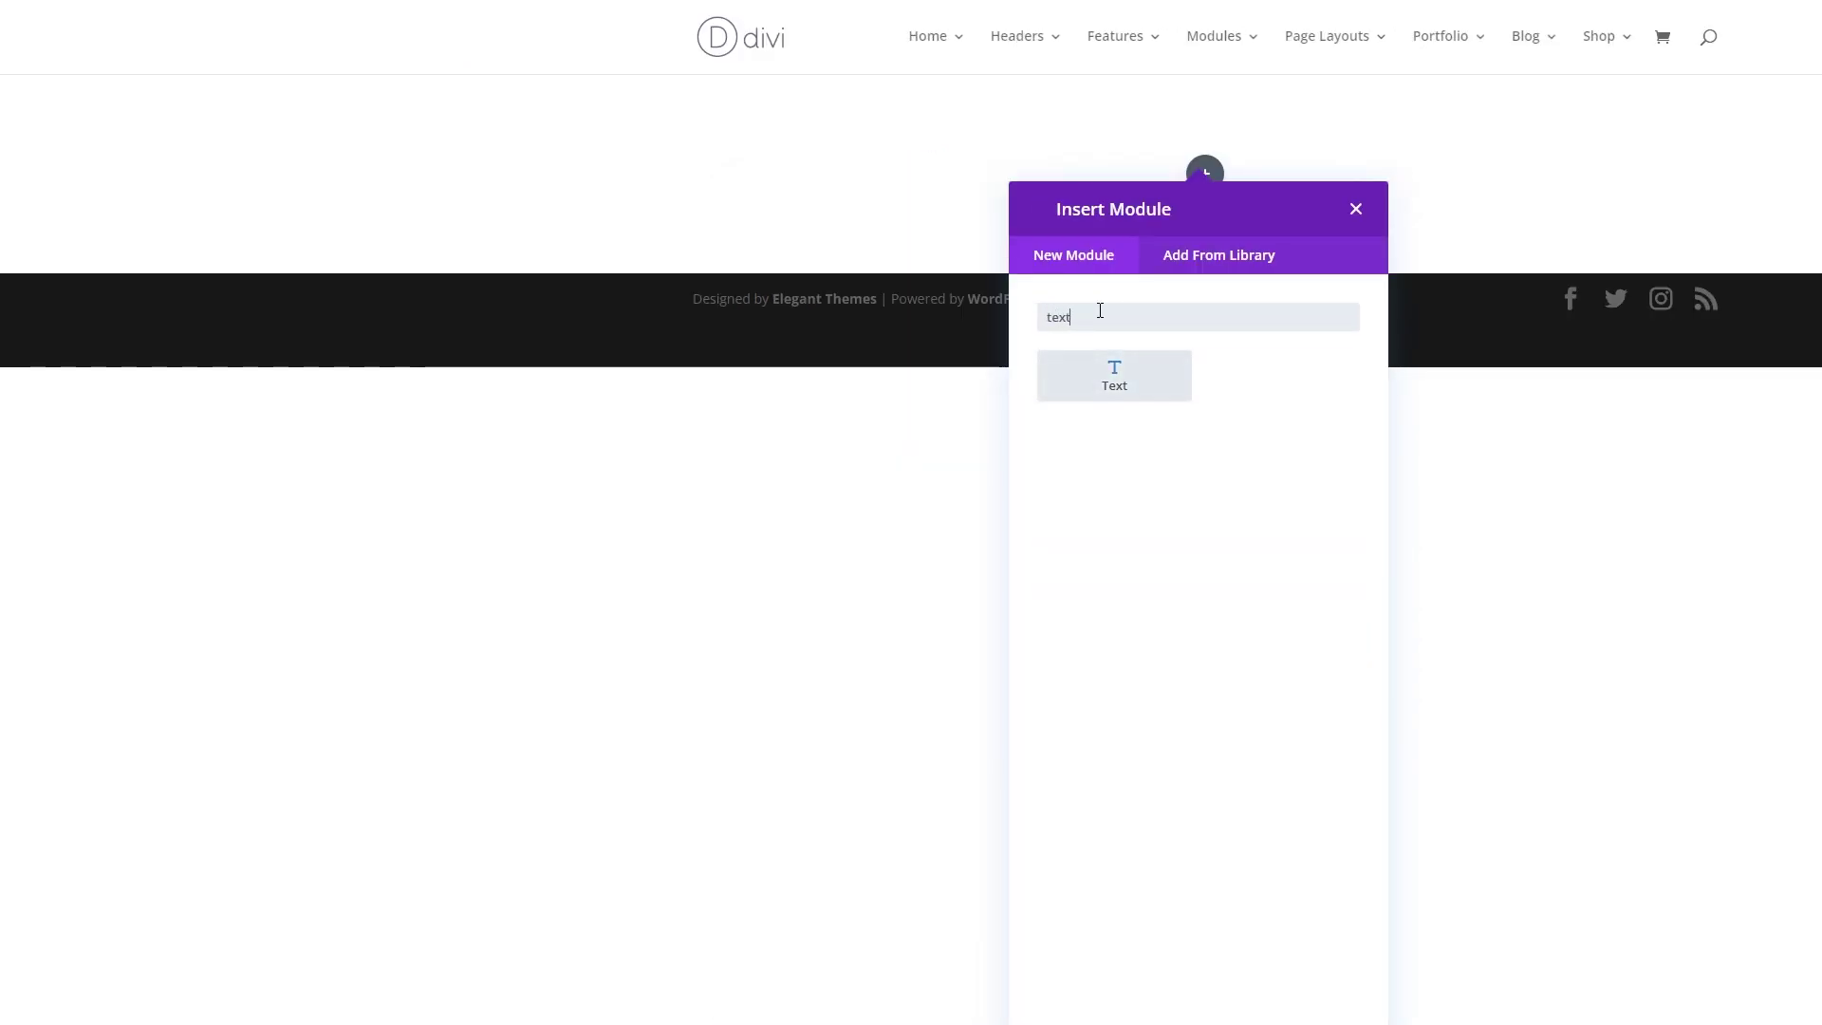
click(1091, 365)
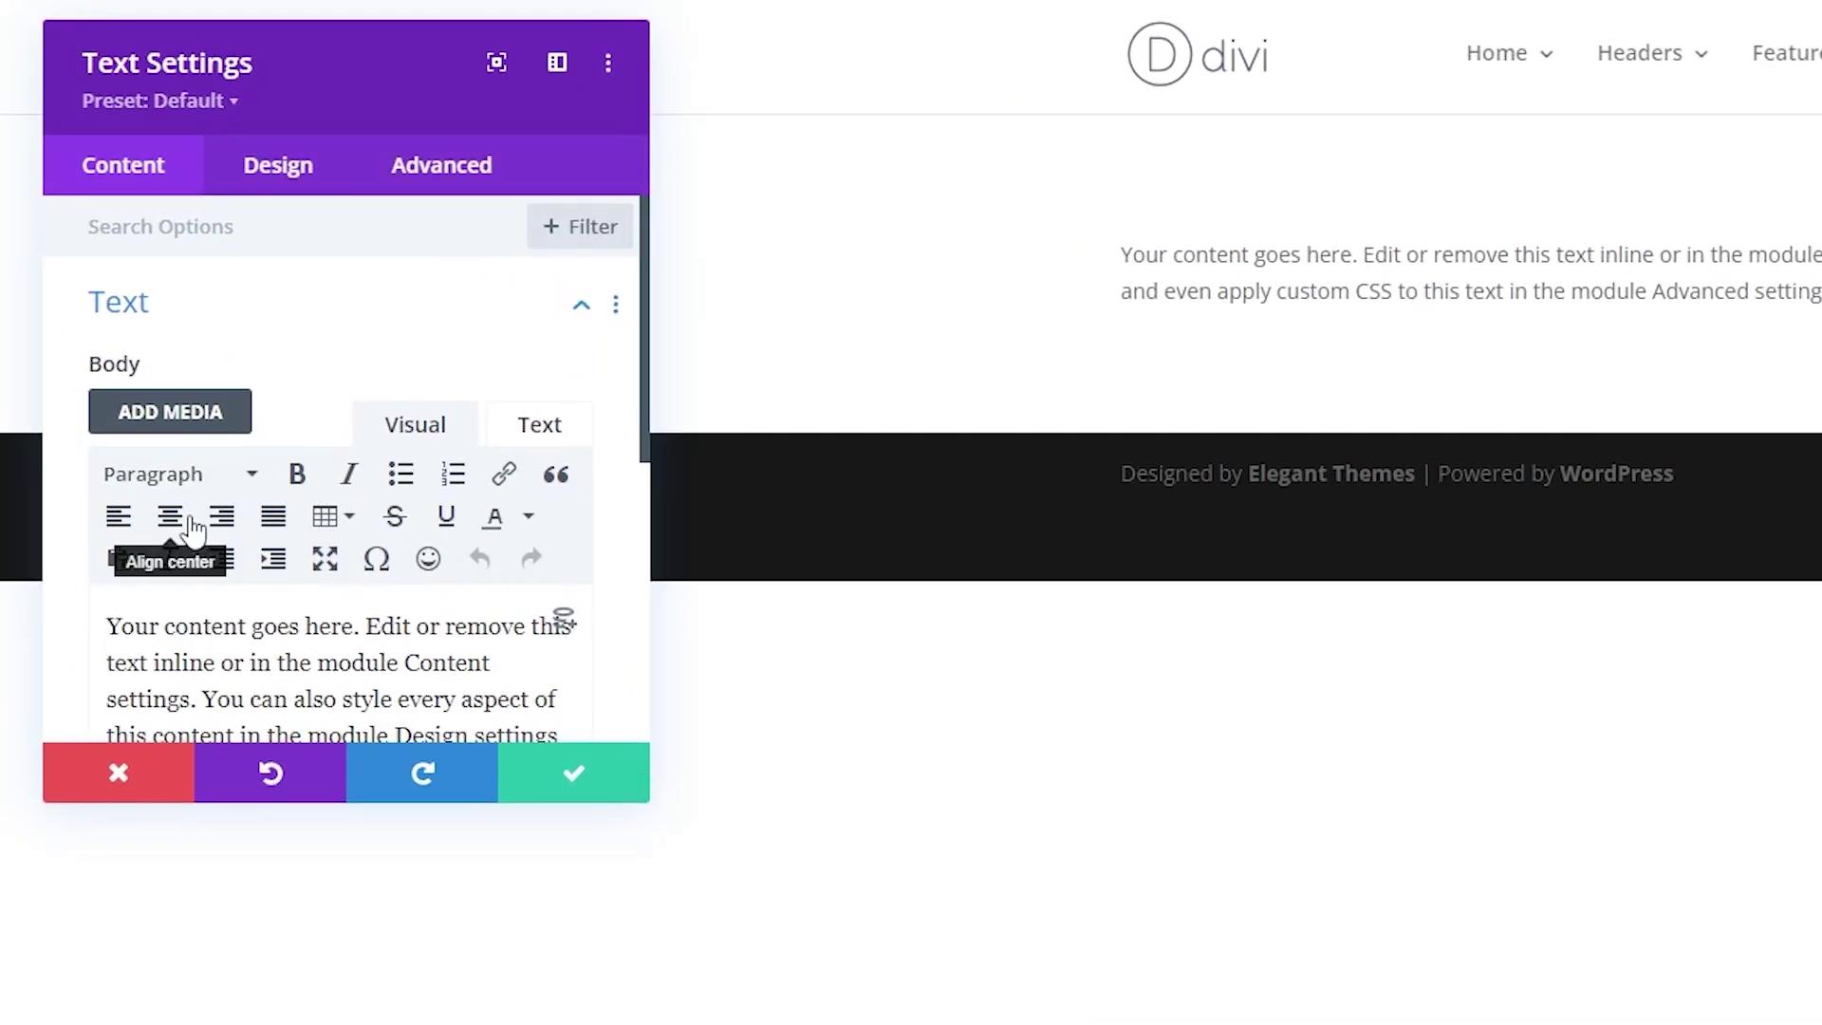
Make the text a Heading 1 reading 'Elevate Your Design with Divi'
click(201, 474)
click(214, 590)
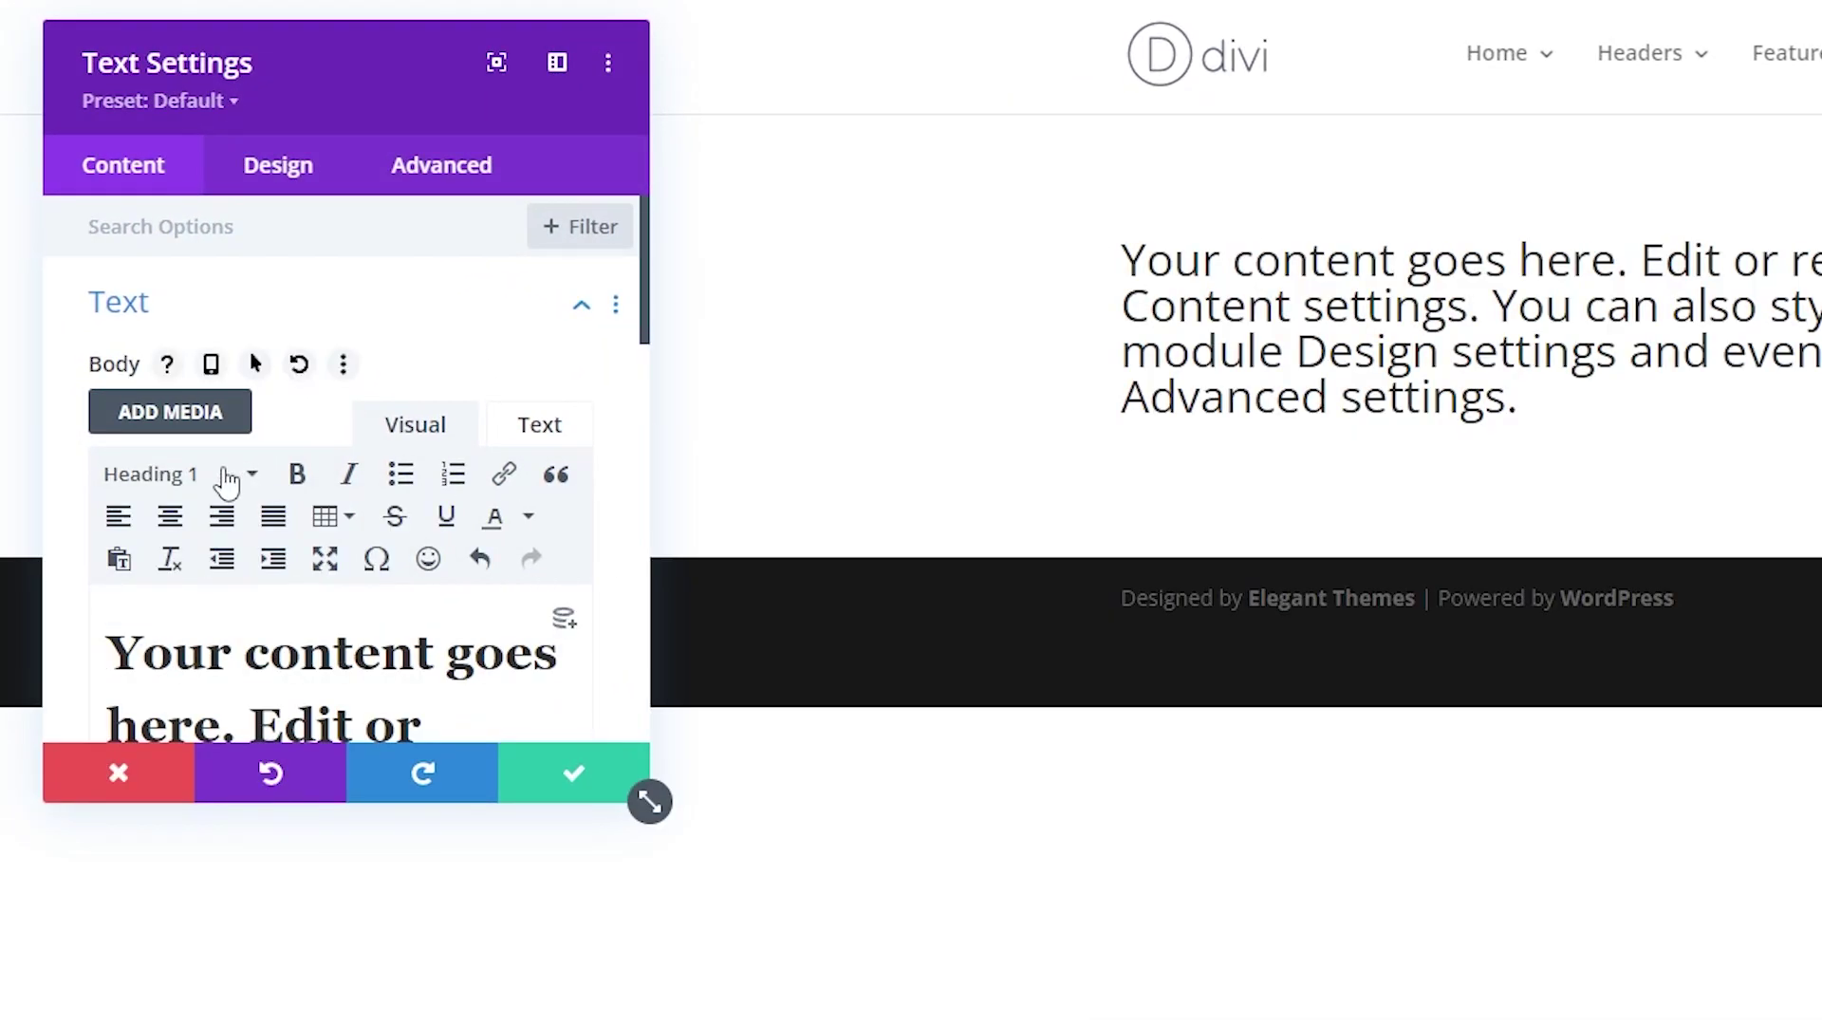
triple_click(381, 677)
text(E)
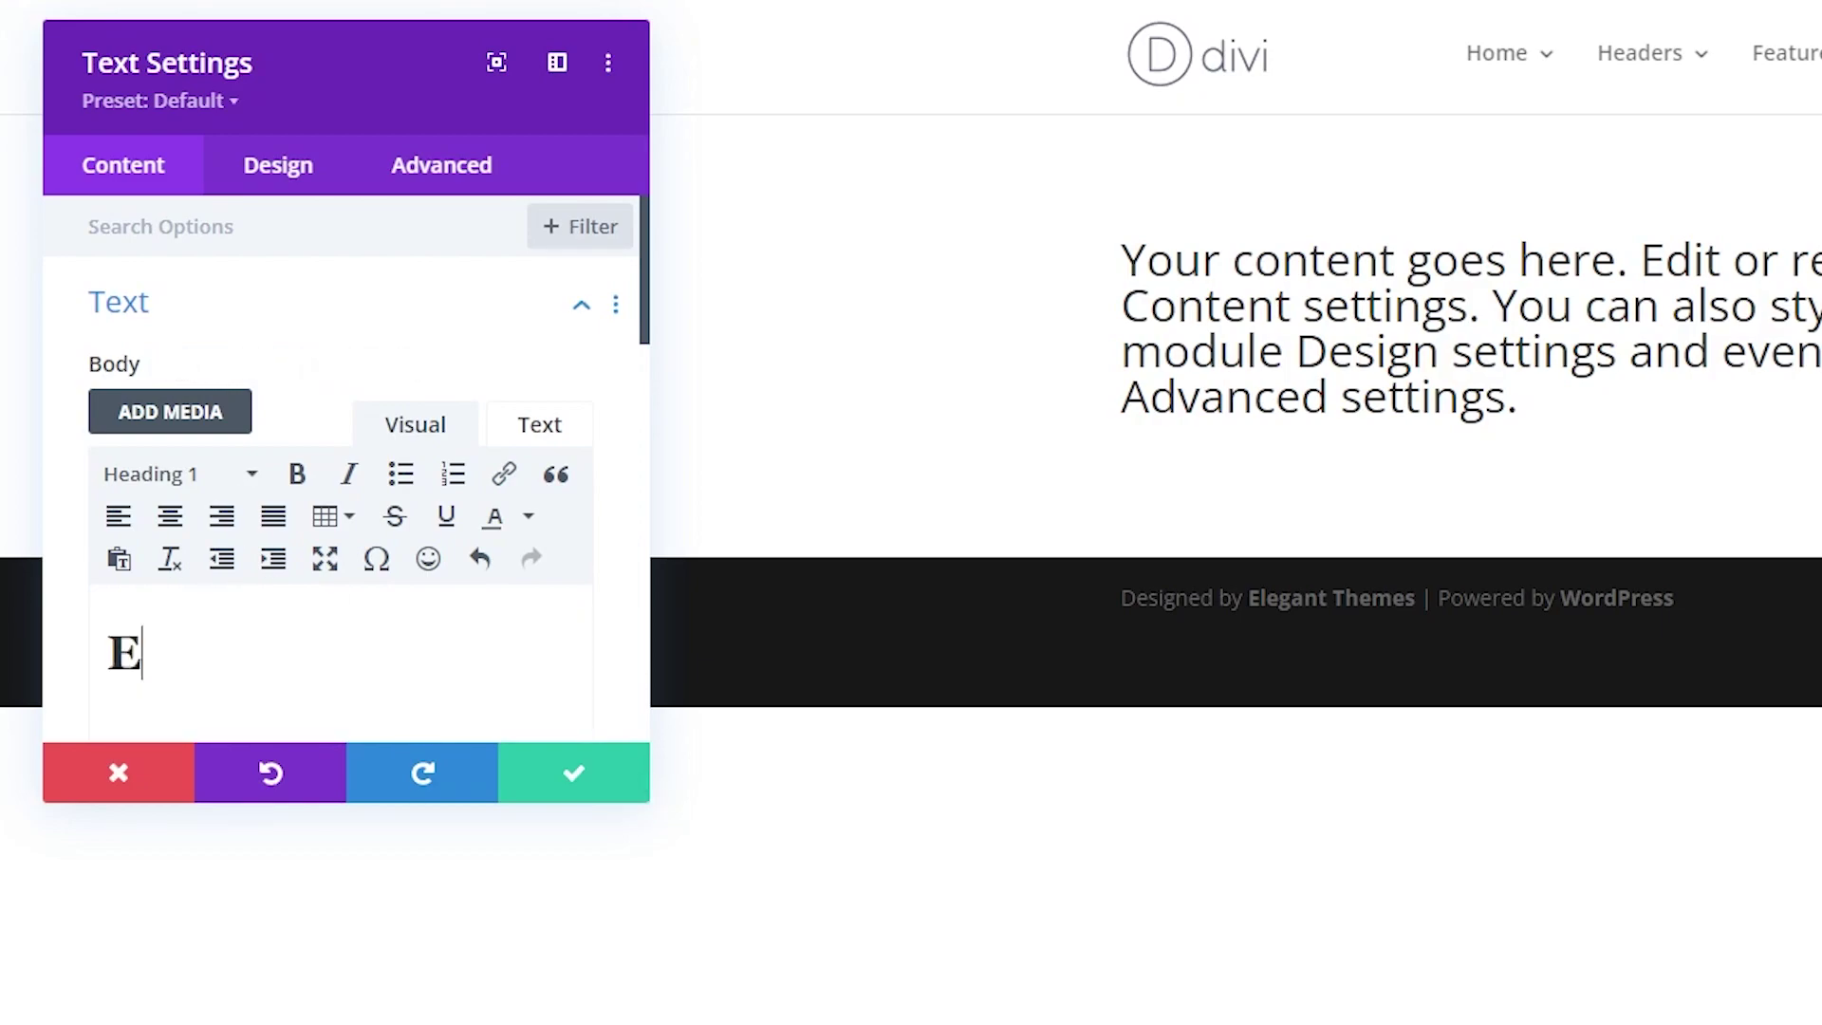
text(levate Your De)
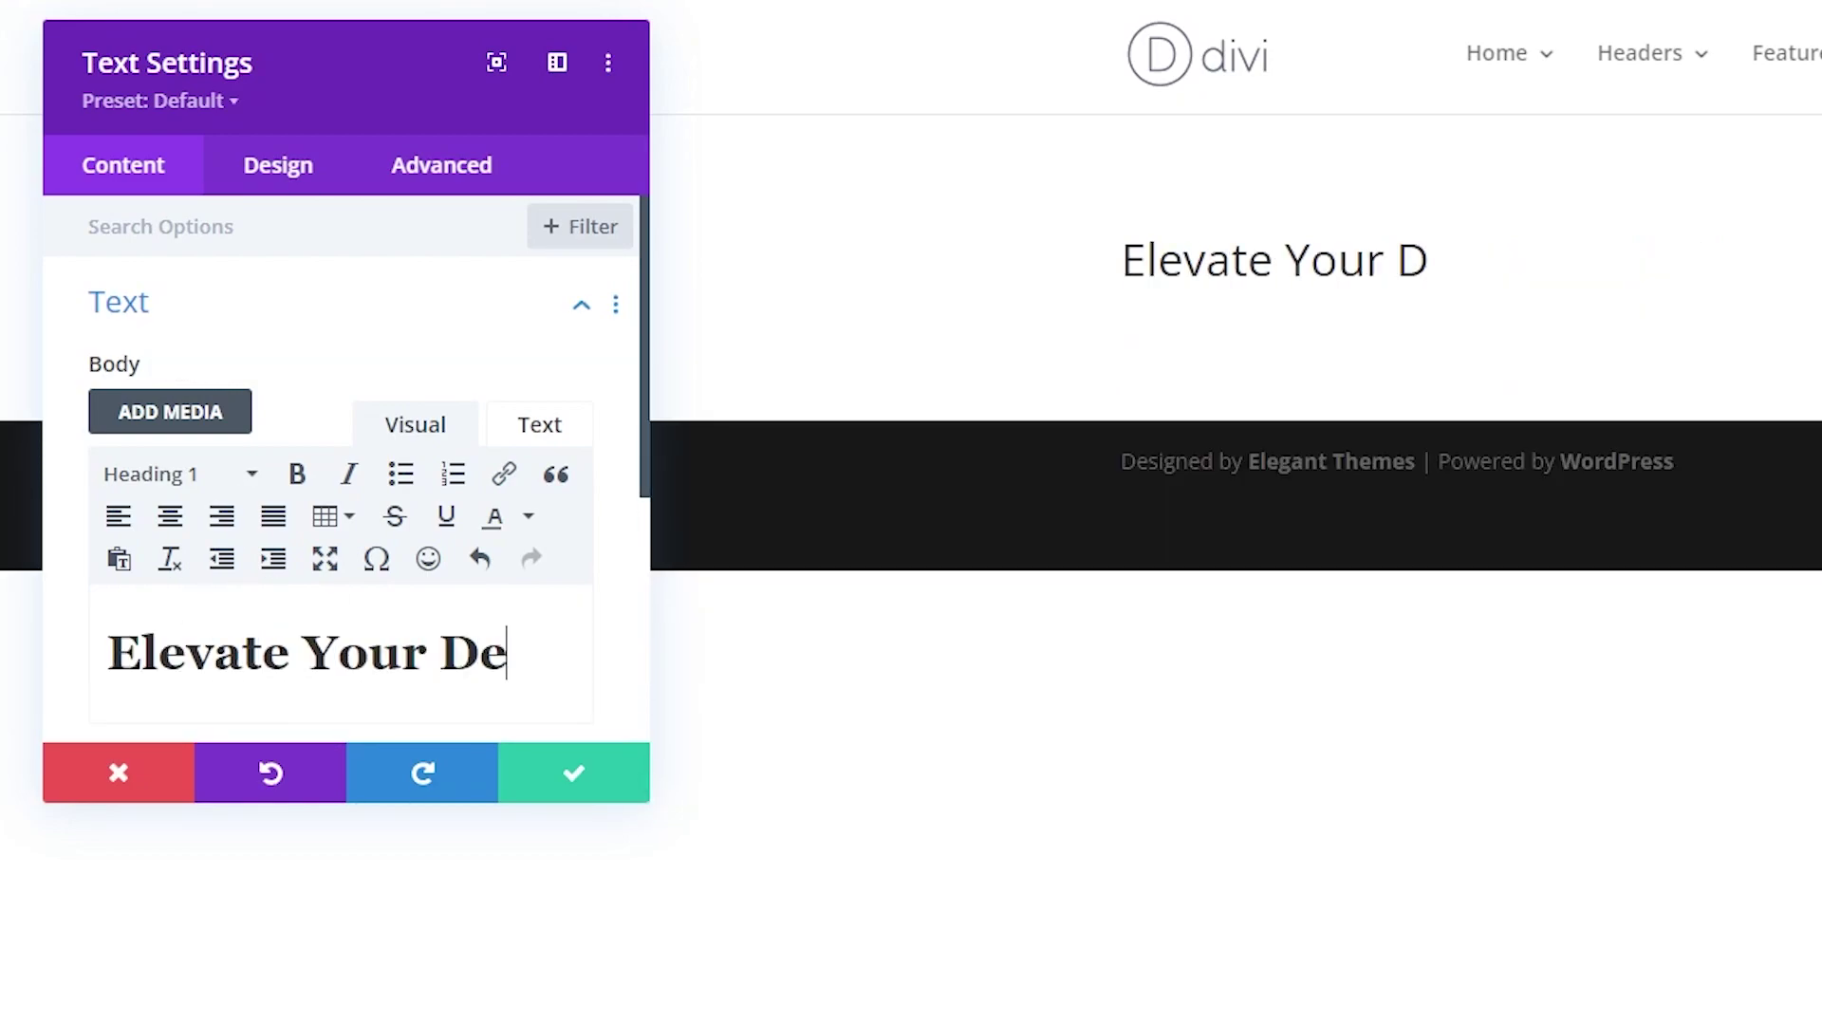
text(sign with Divi)
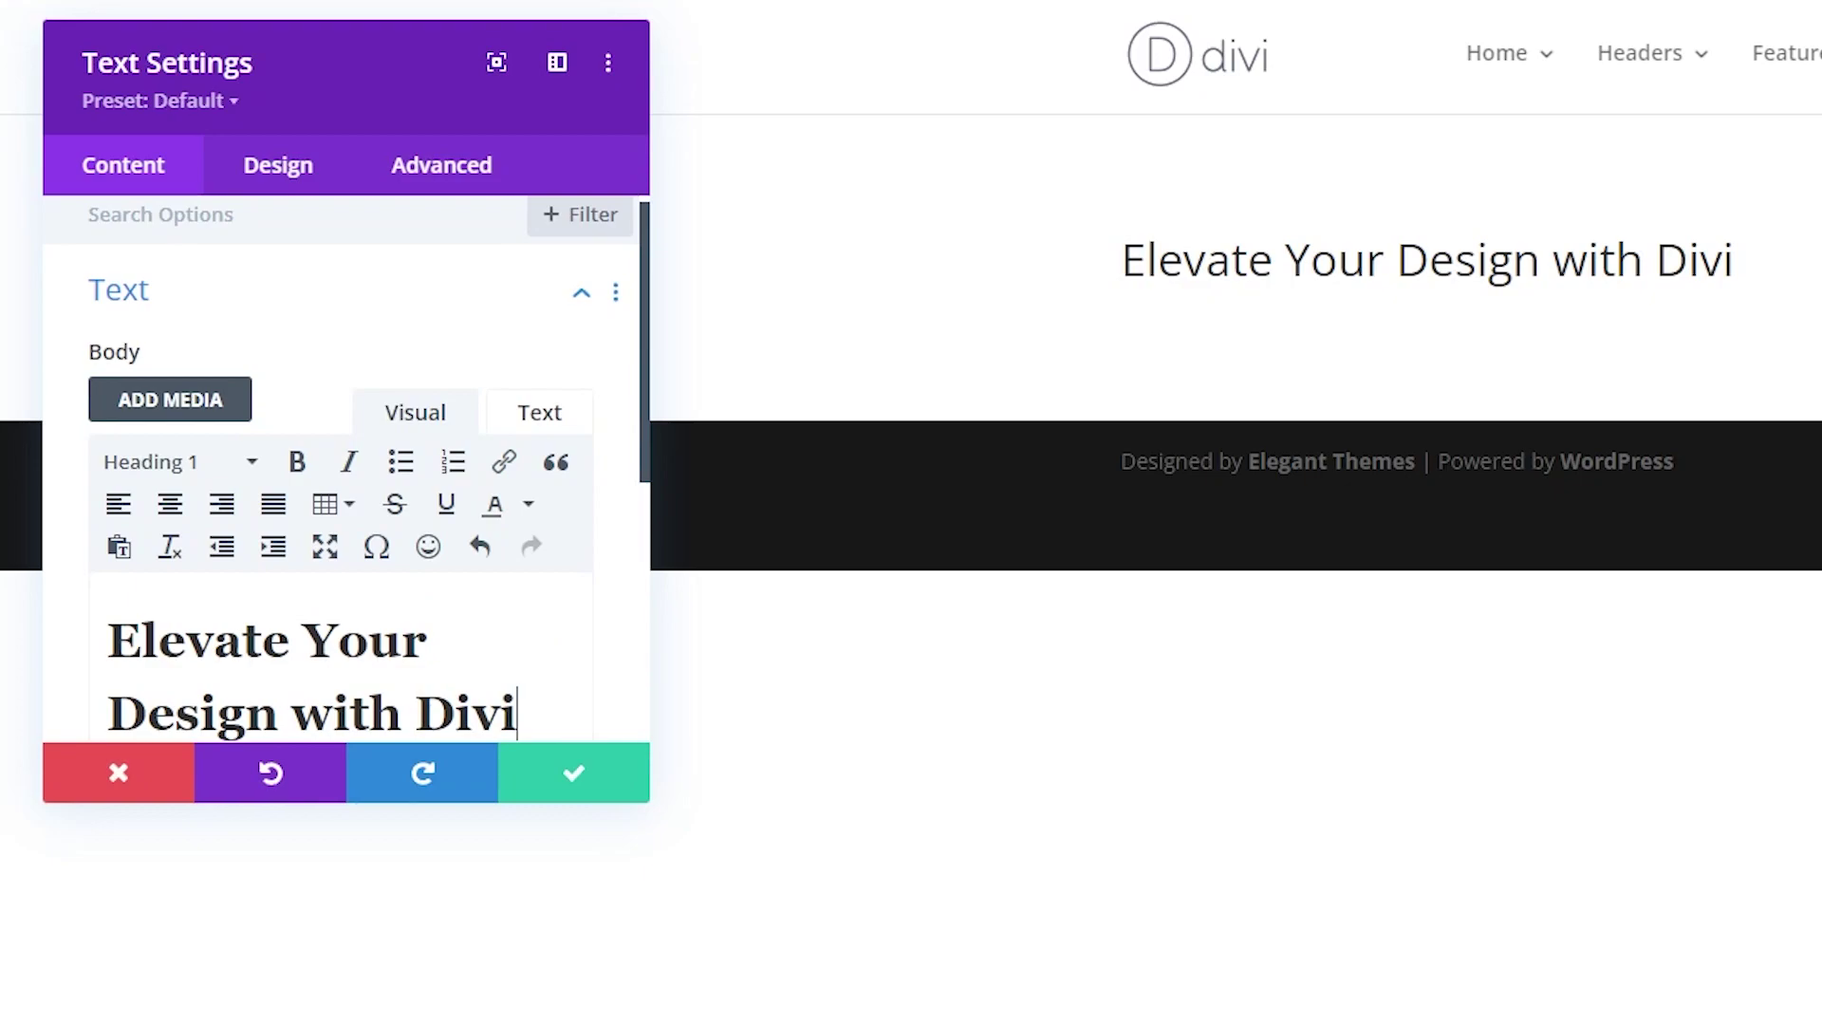
Set the heading font to Roboto Condensed in the Heading Text design settings
click(275, 171)
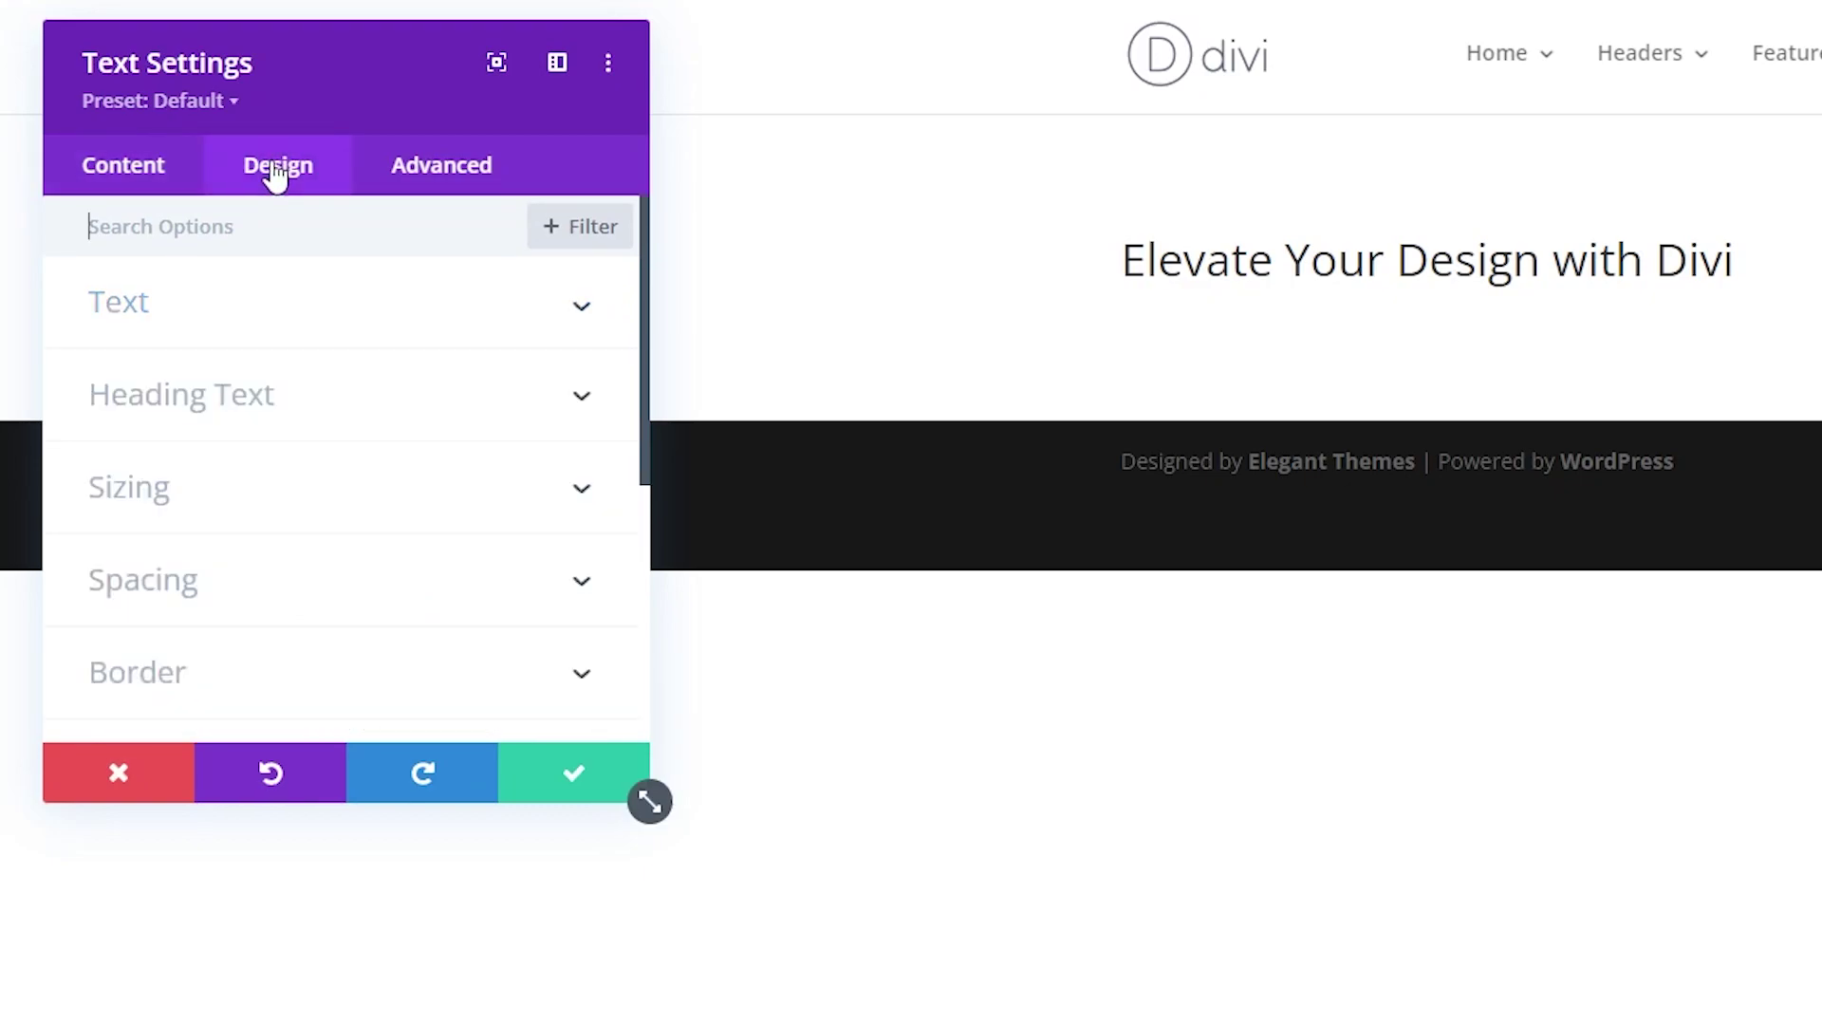
click(233, 408)
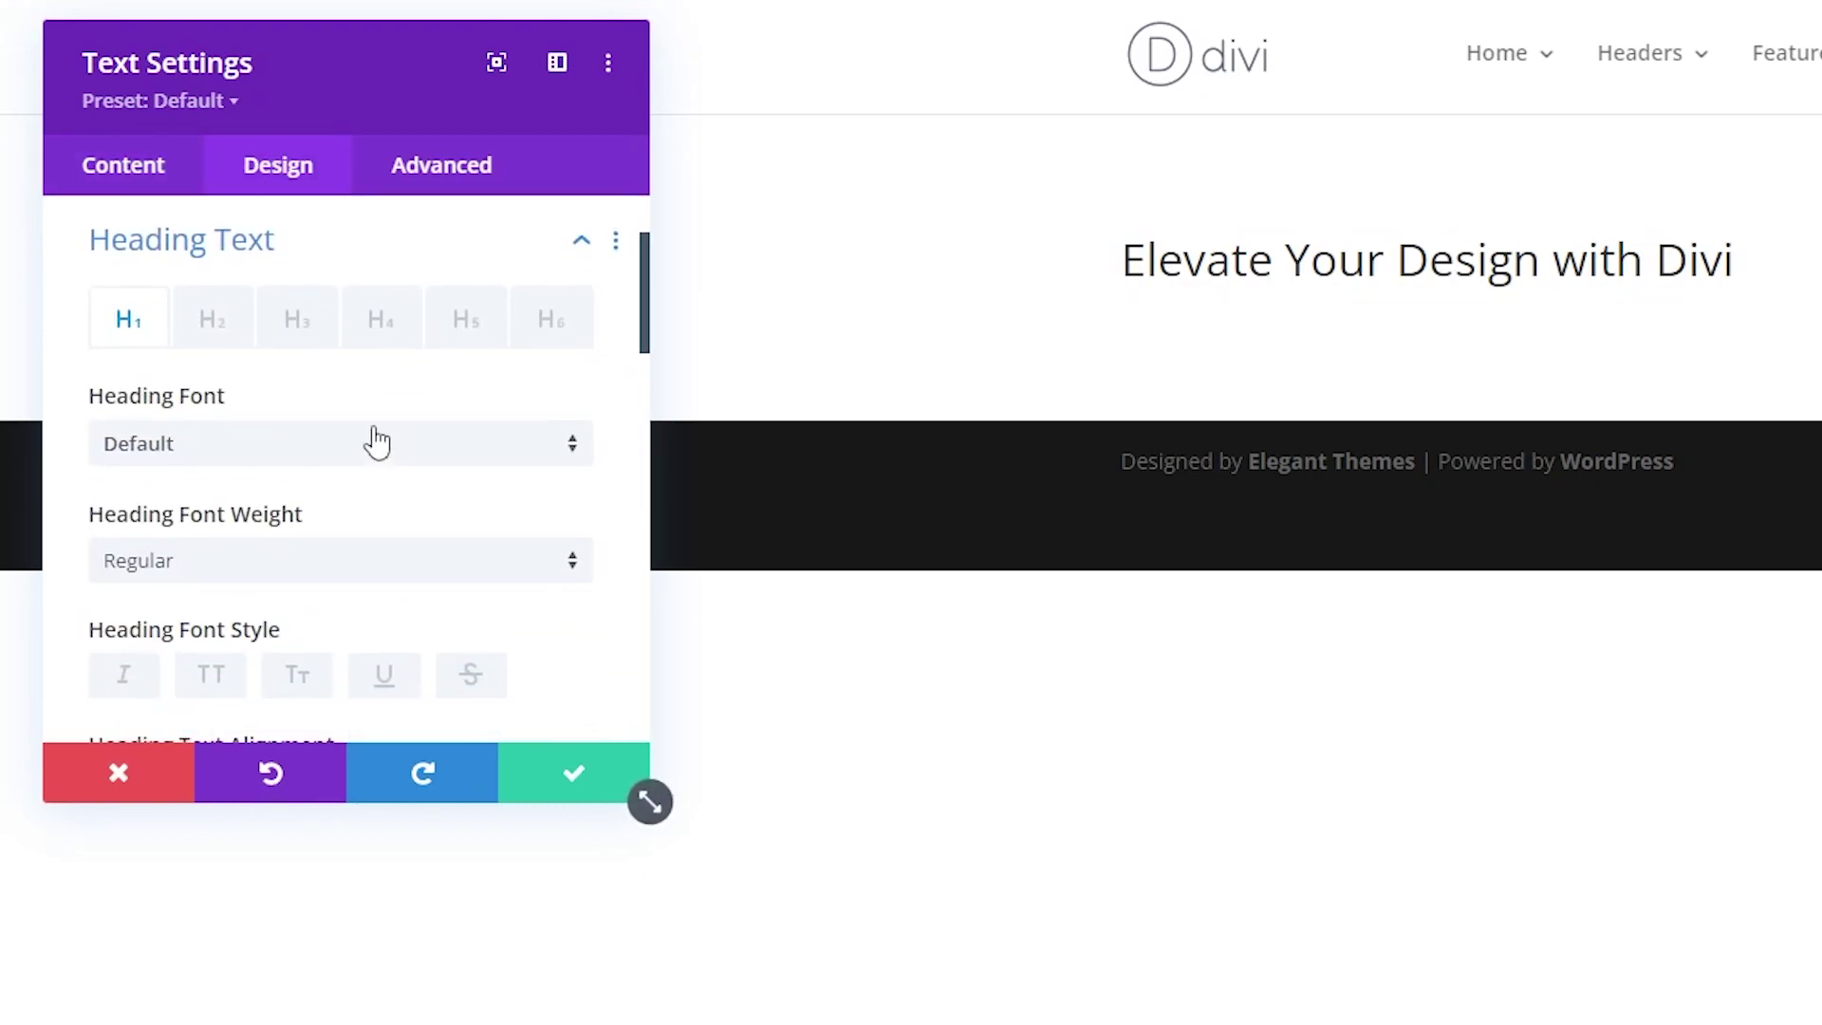
click(276, 454)
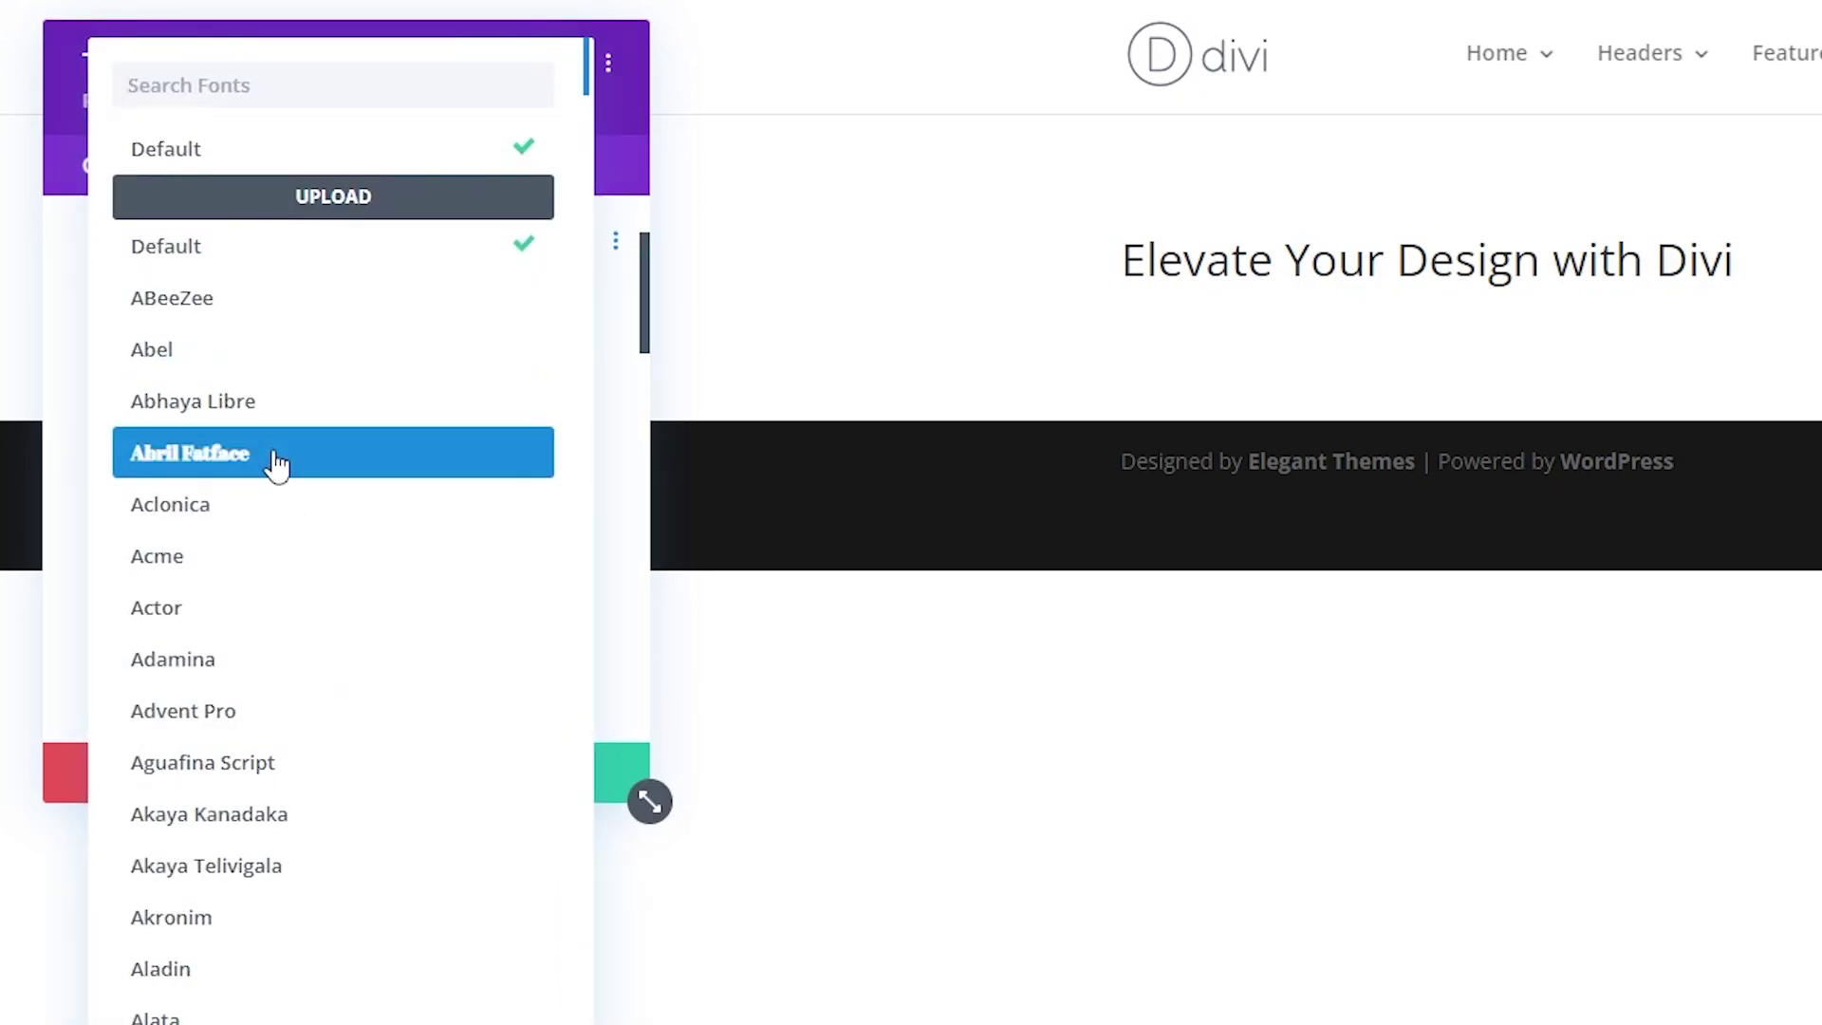
text(robo)
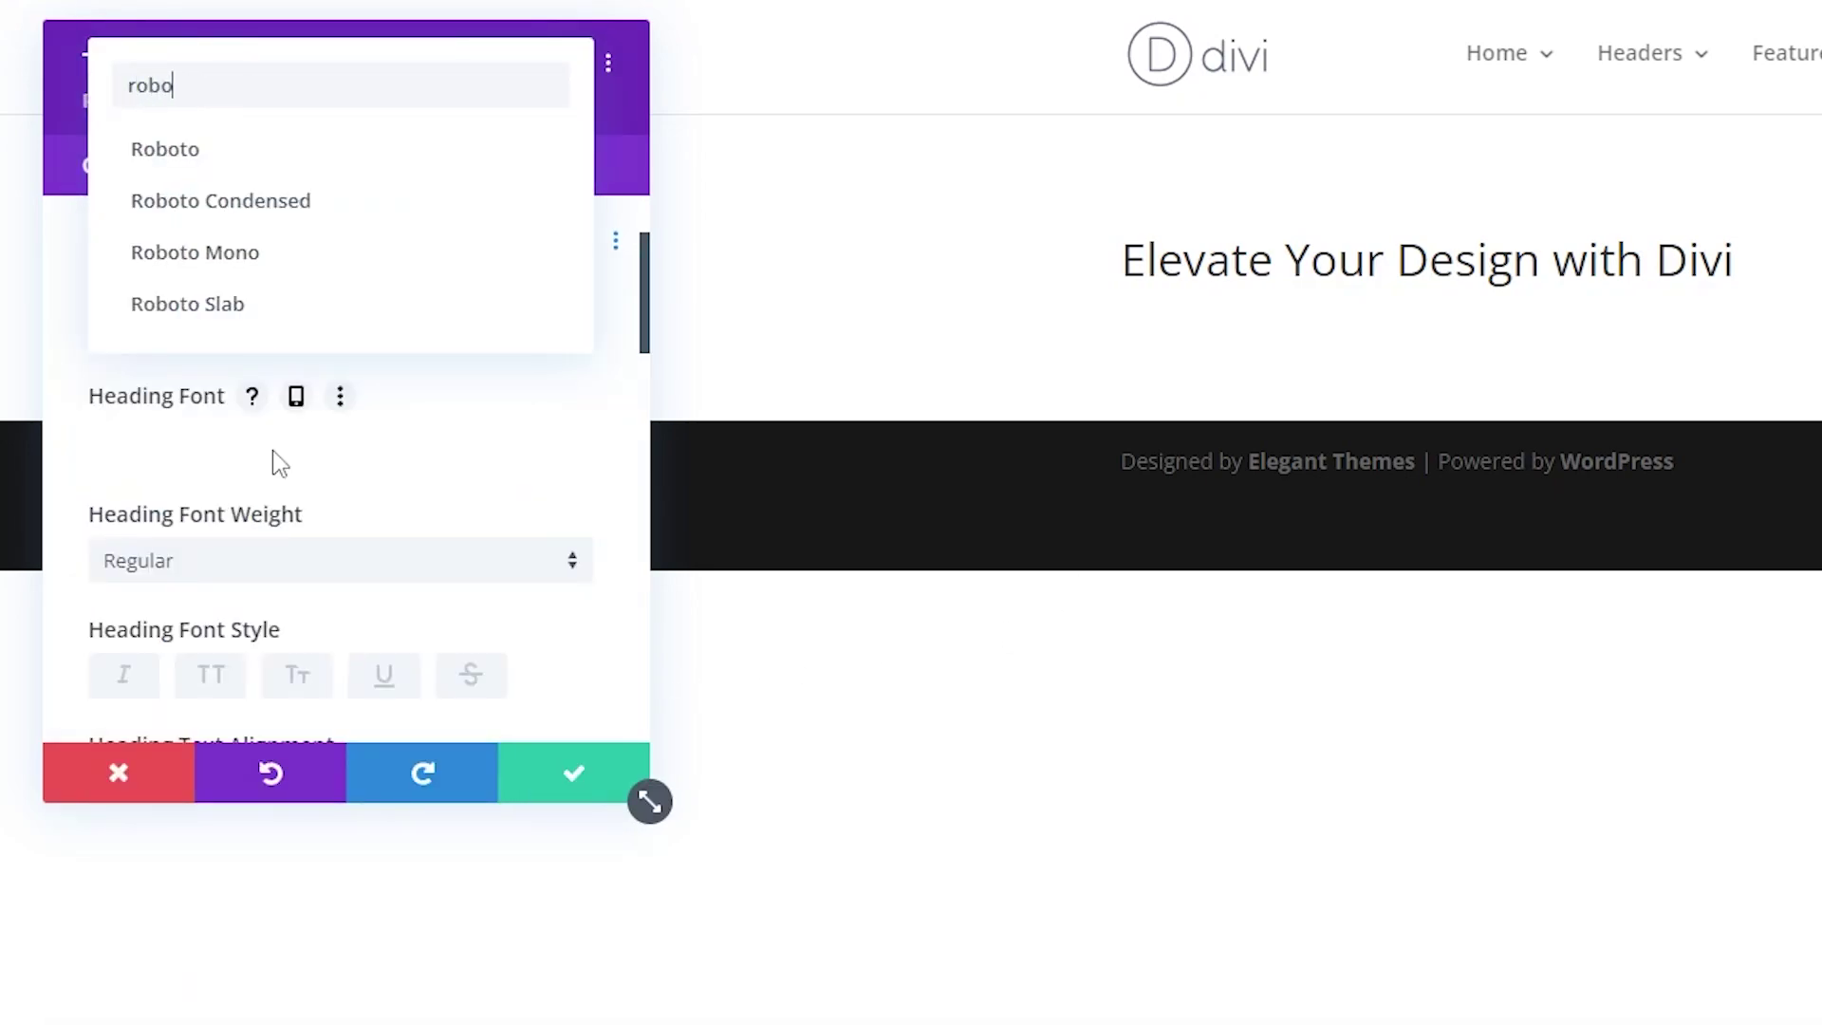
click(176, 204)
Make the heading bold, uppercase, centre-aligned and black
click(307, 550)
click(191, 700)
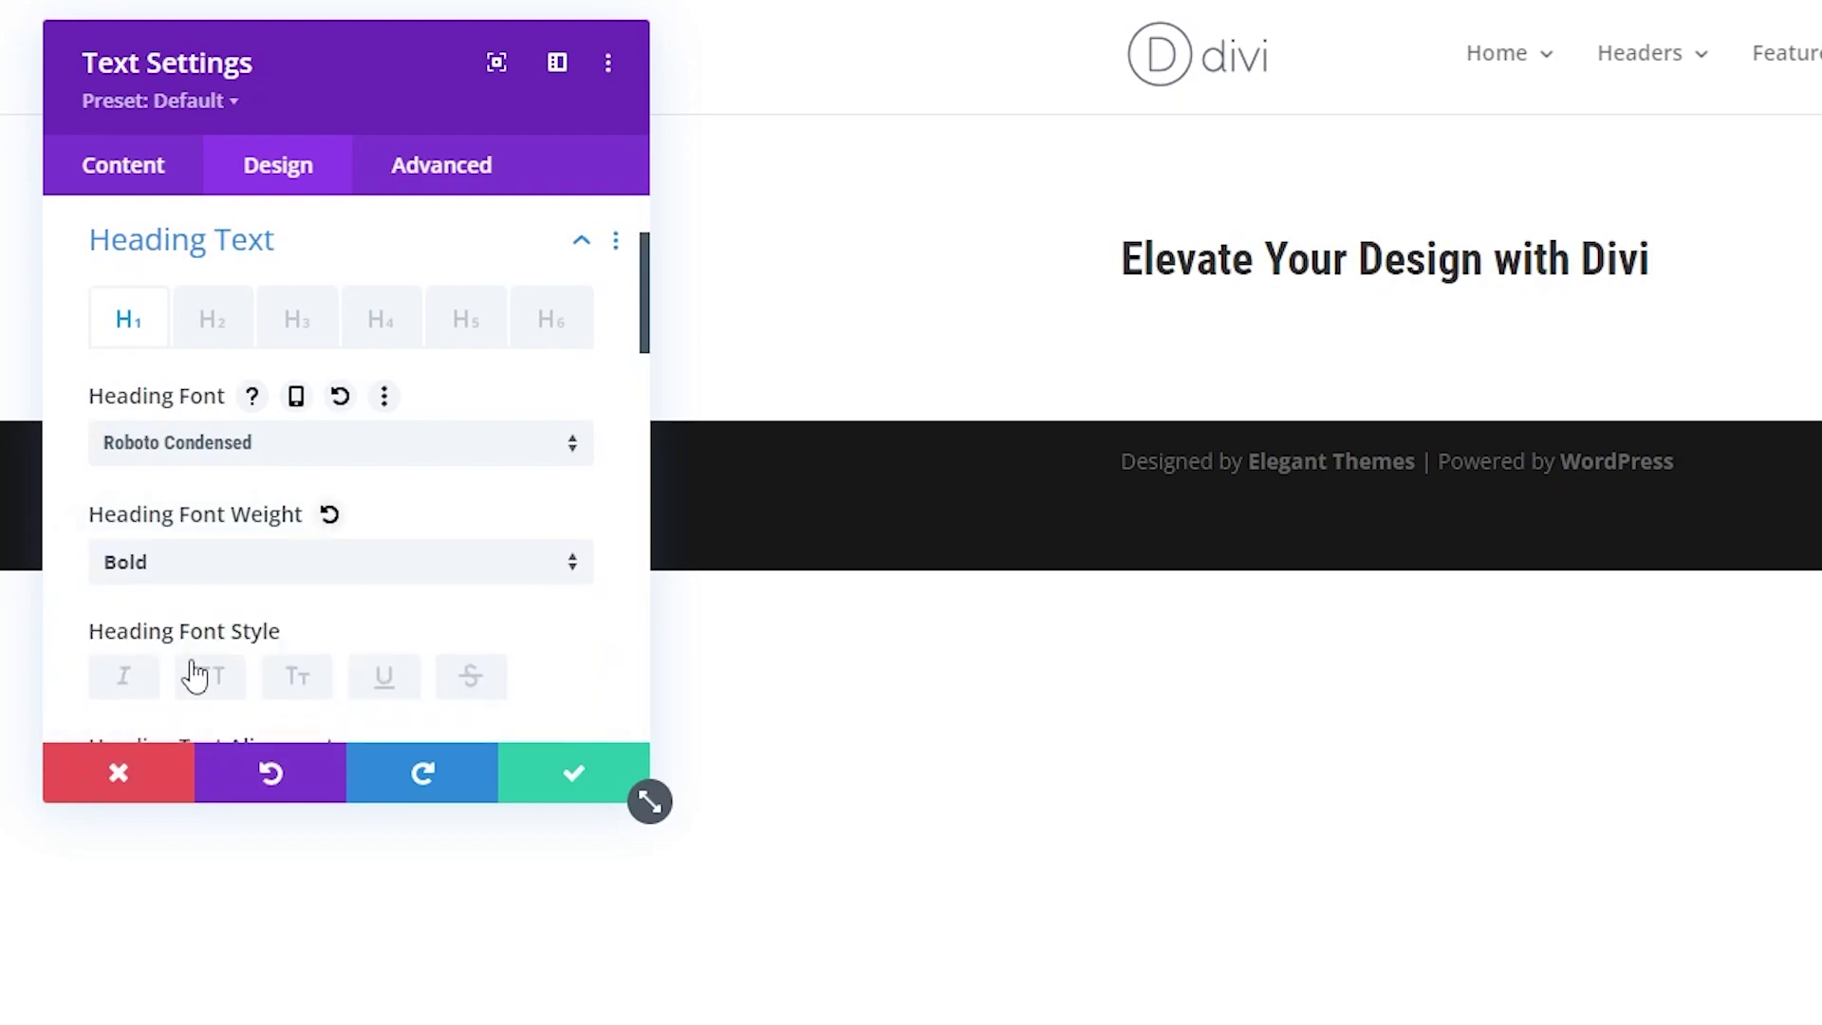
click(210, 677)
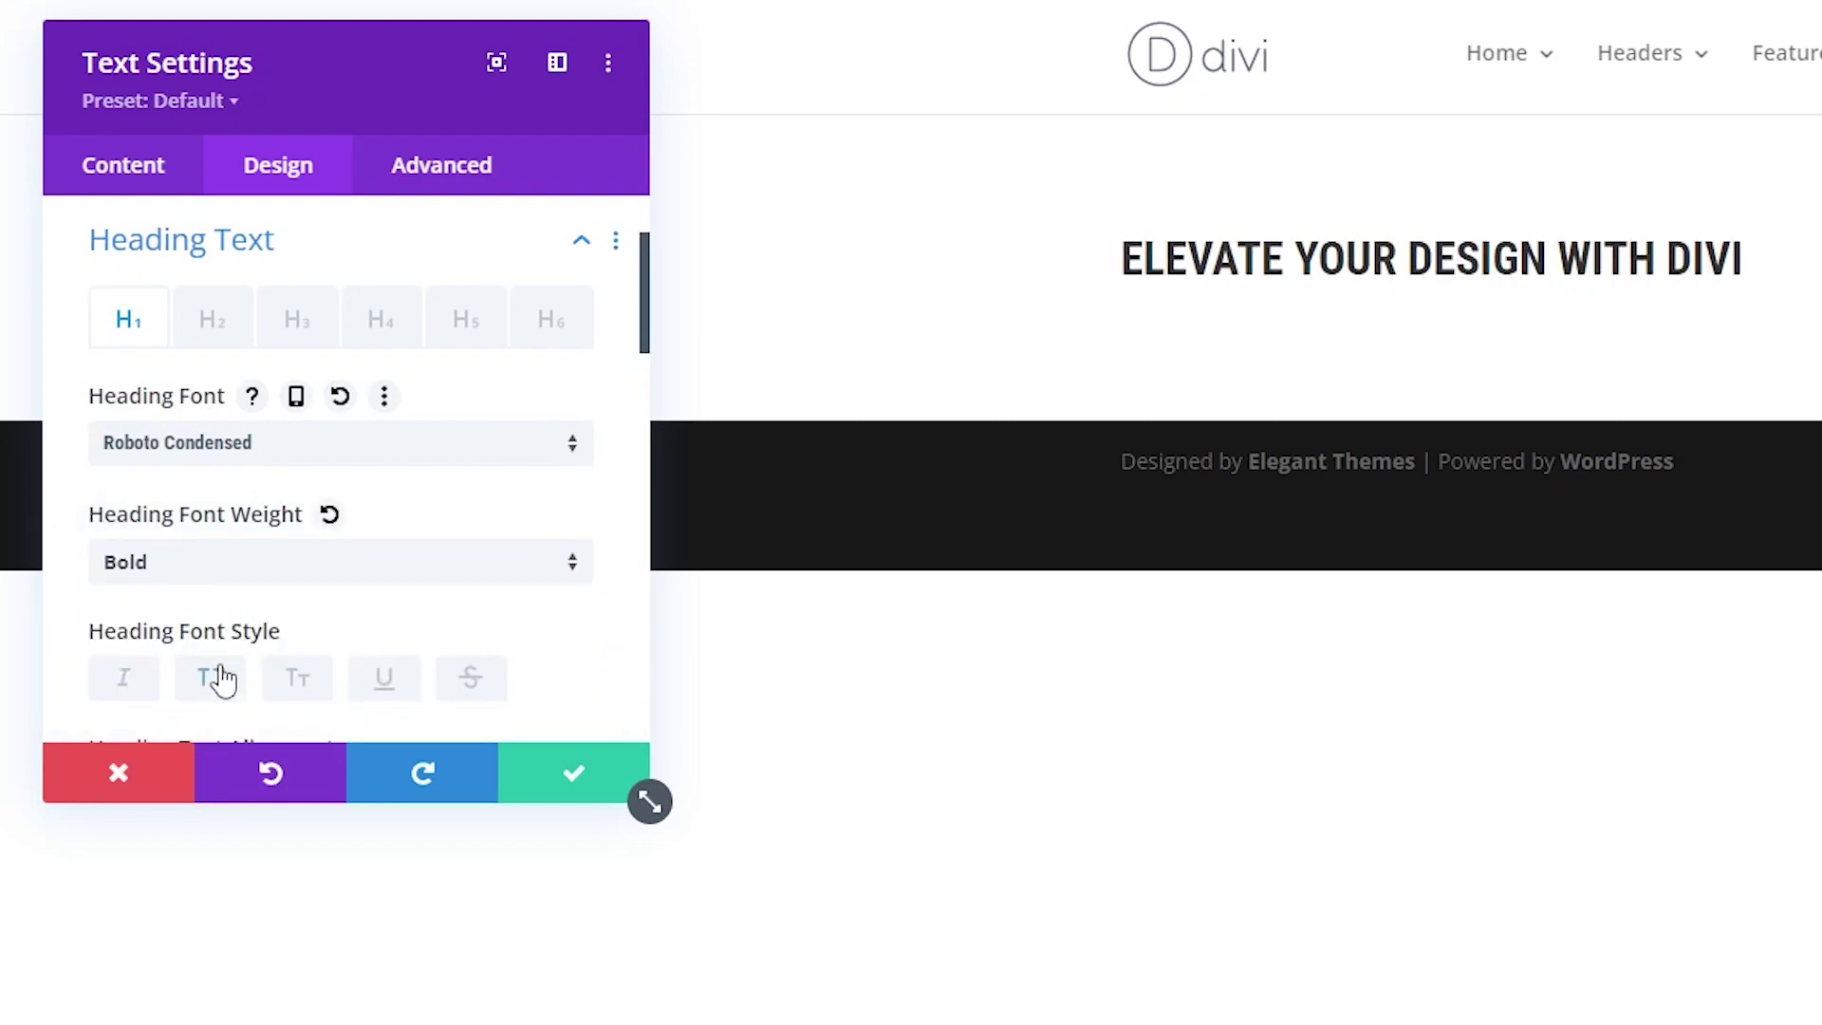
scroll(228, 617, down, 3)
click(273, 492)
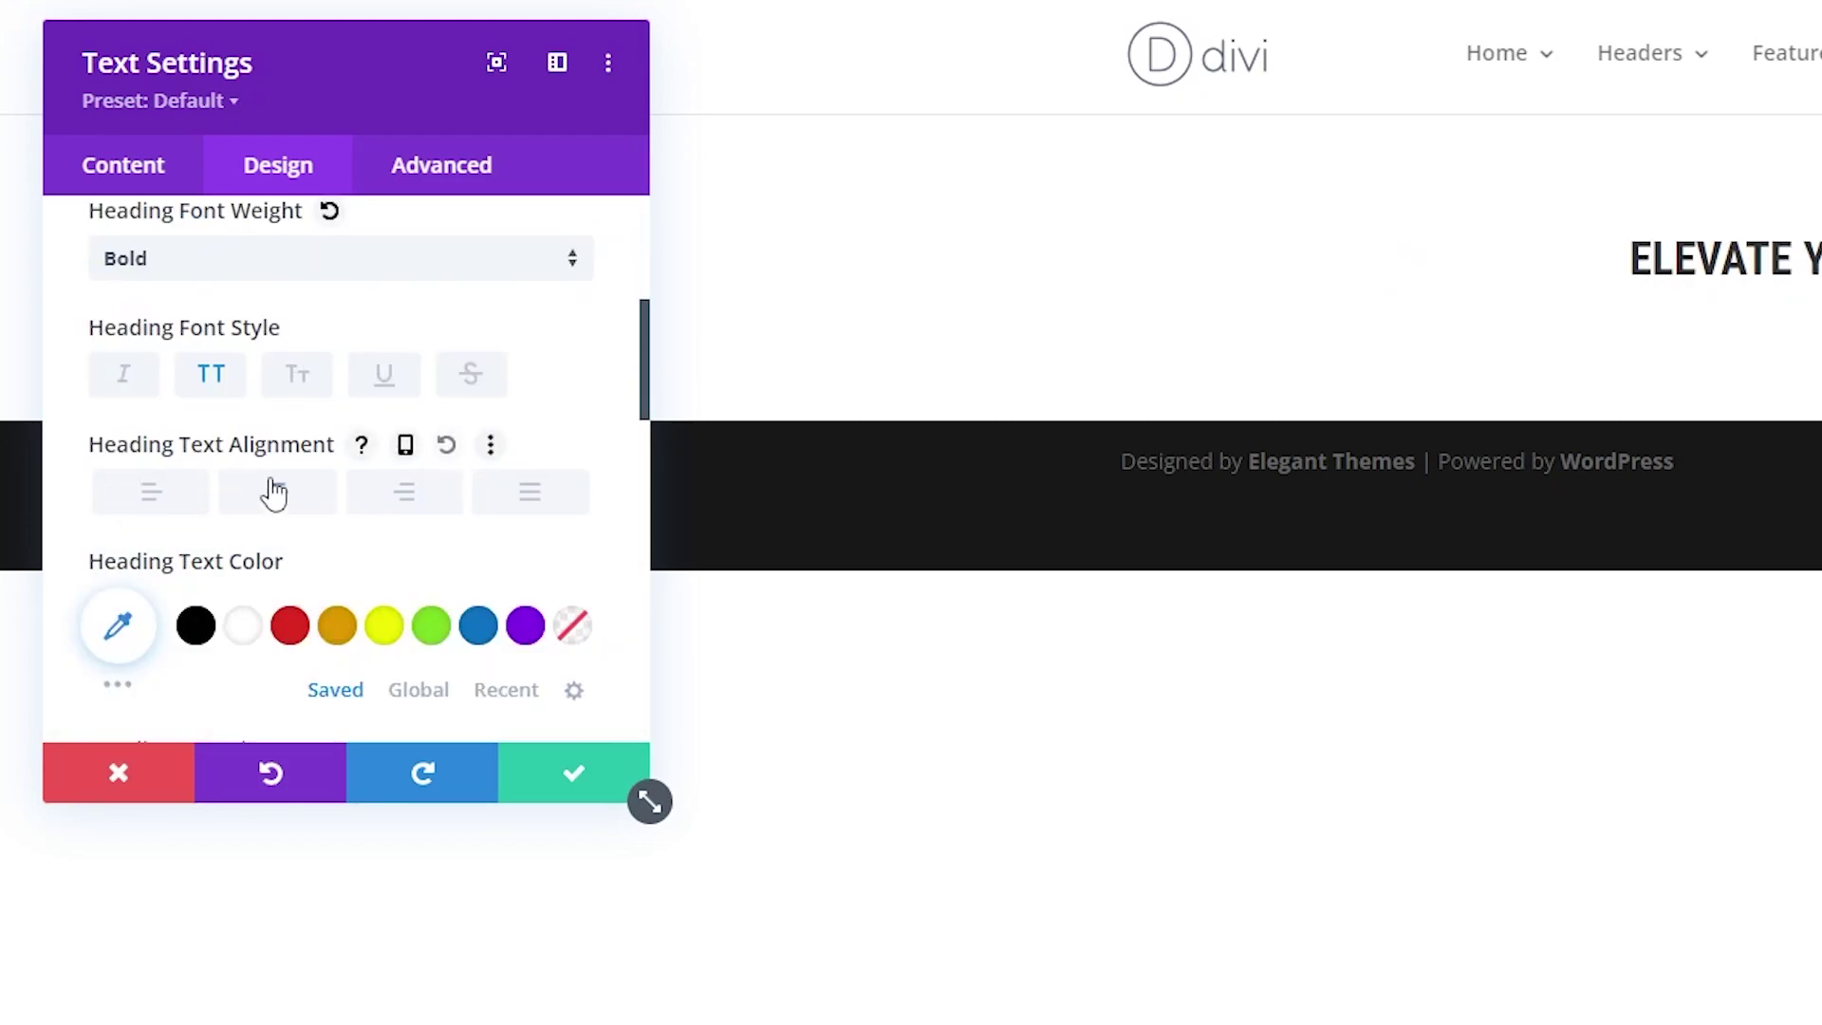
click(195, 625)
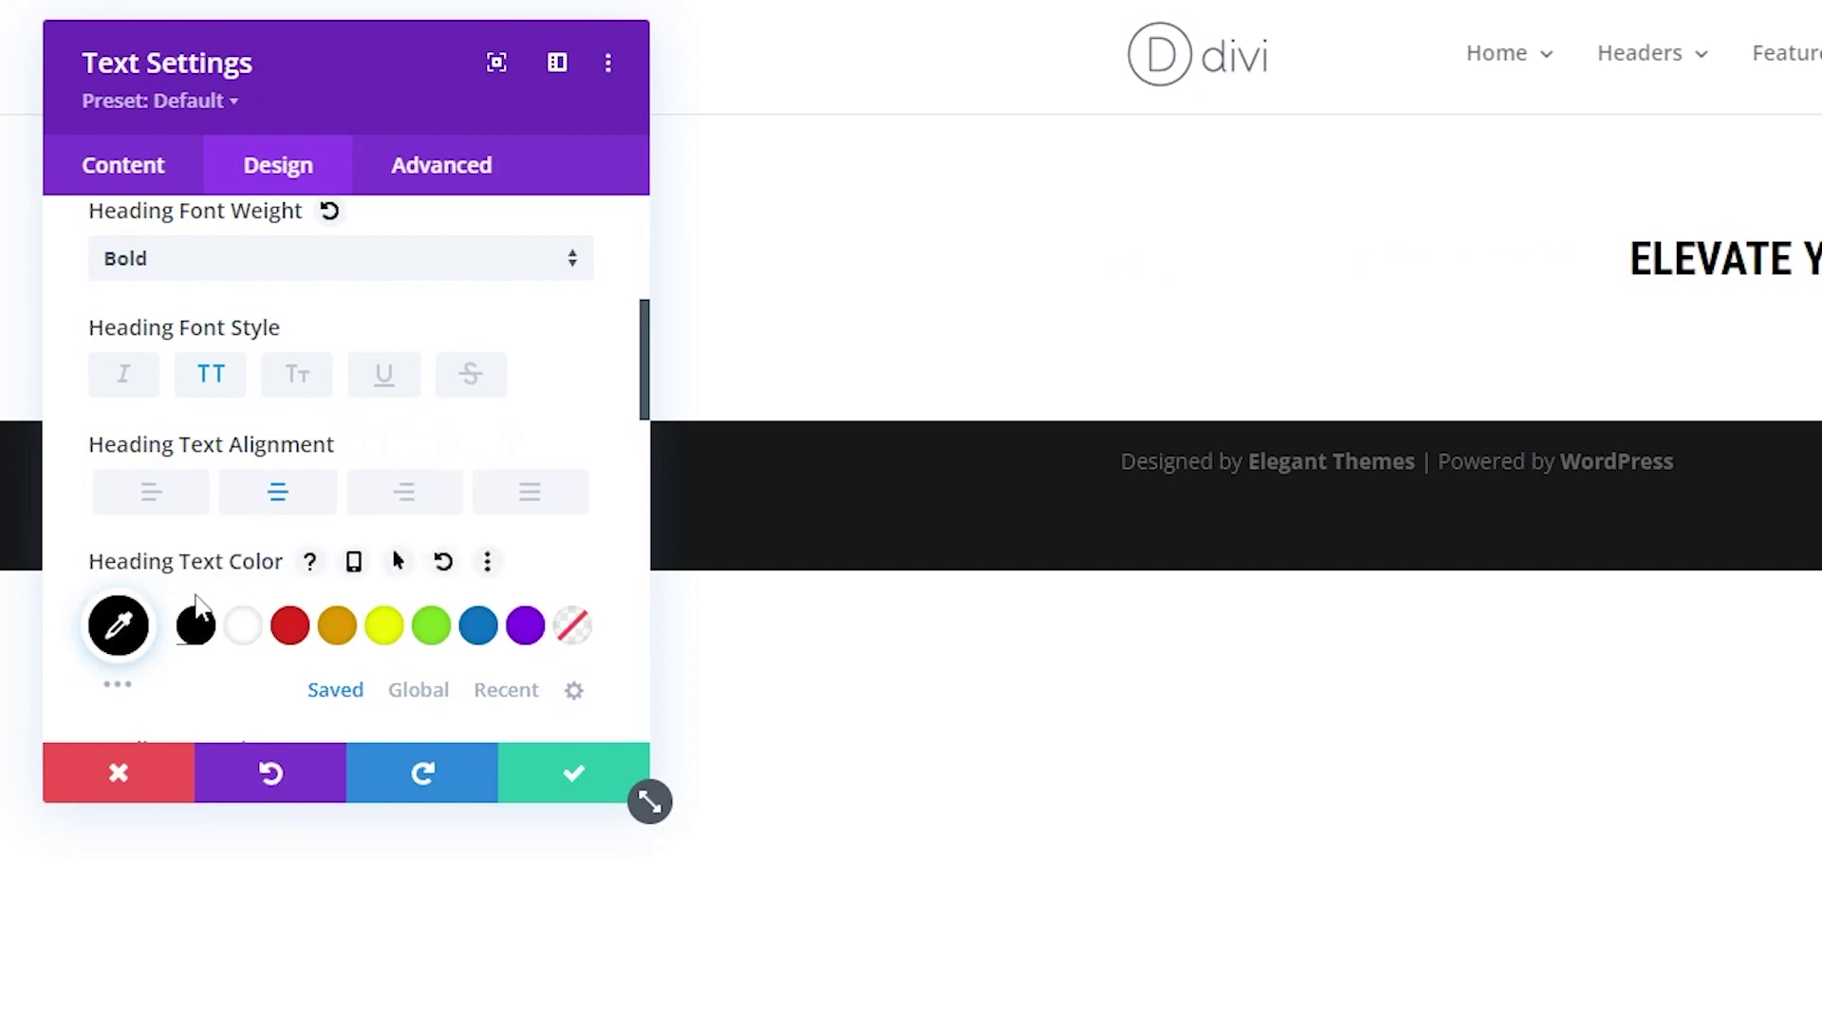
scroll(447, 557, down, 5)
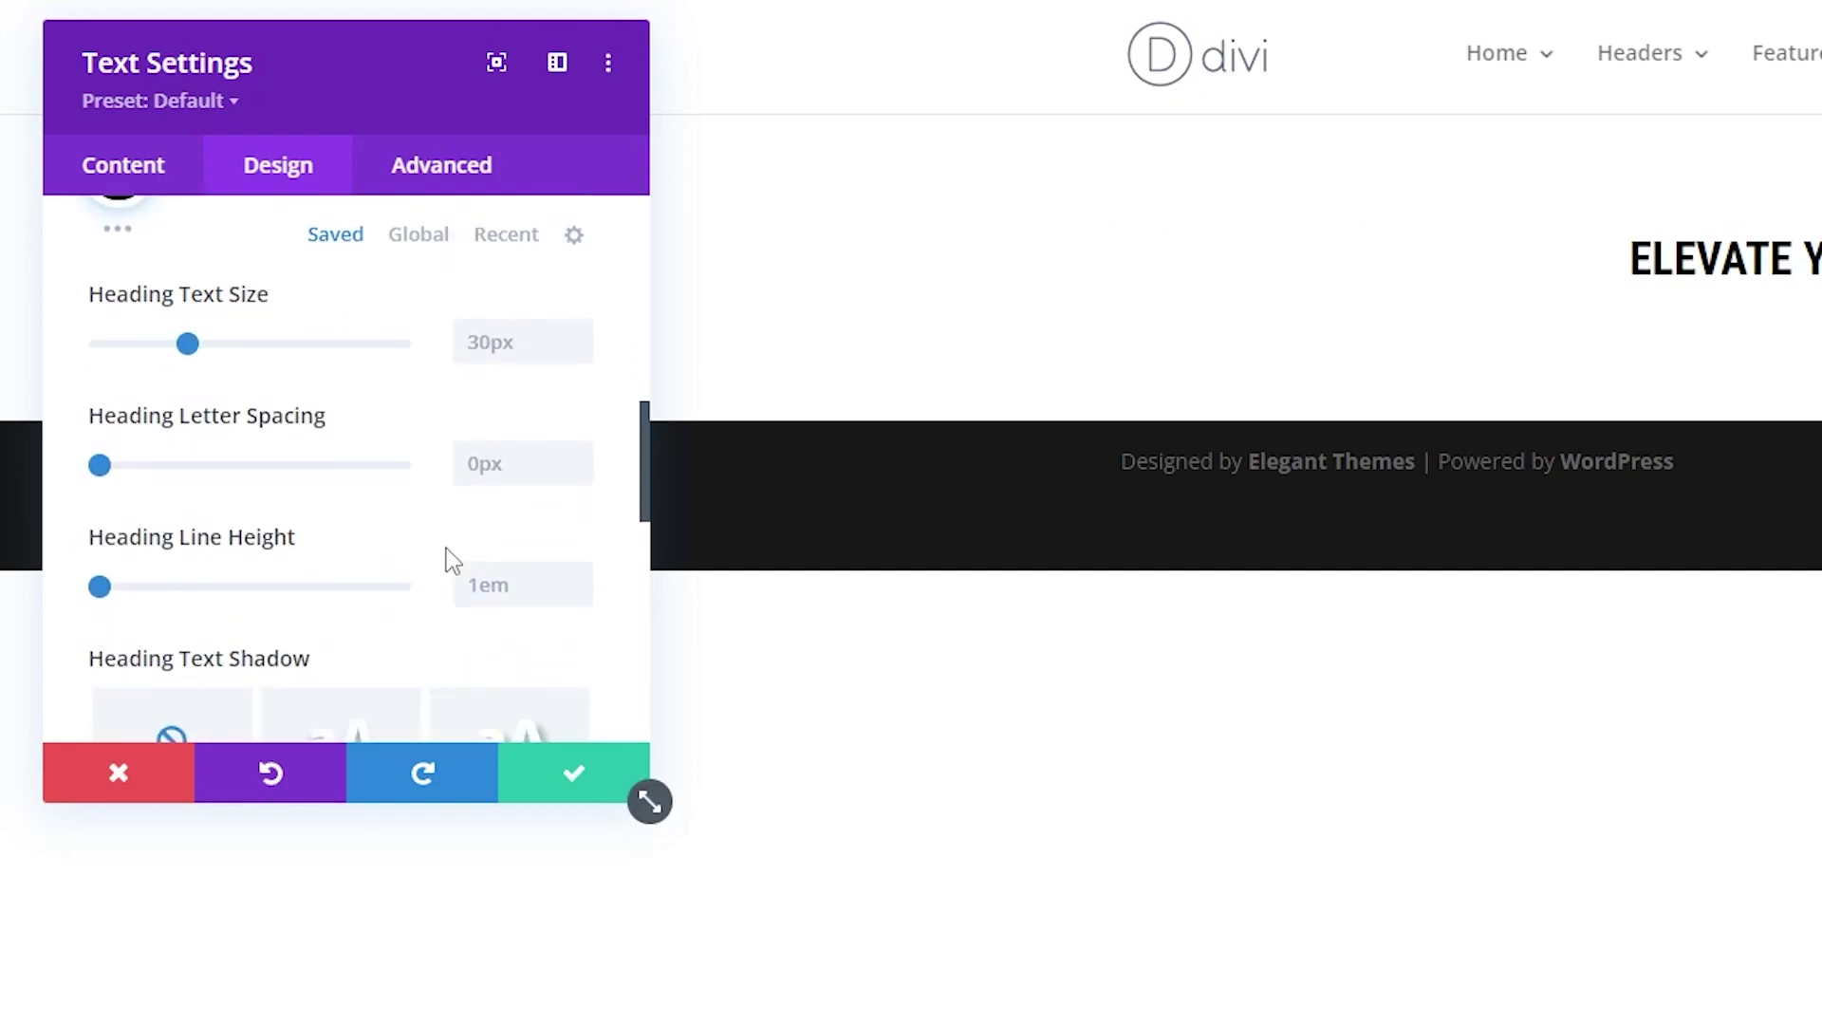
Set the heading text size to 4vw, letter spacing 0.1em and line height 1.3em
click(500, 344)
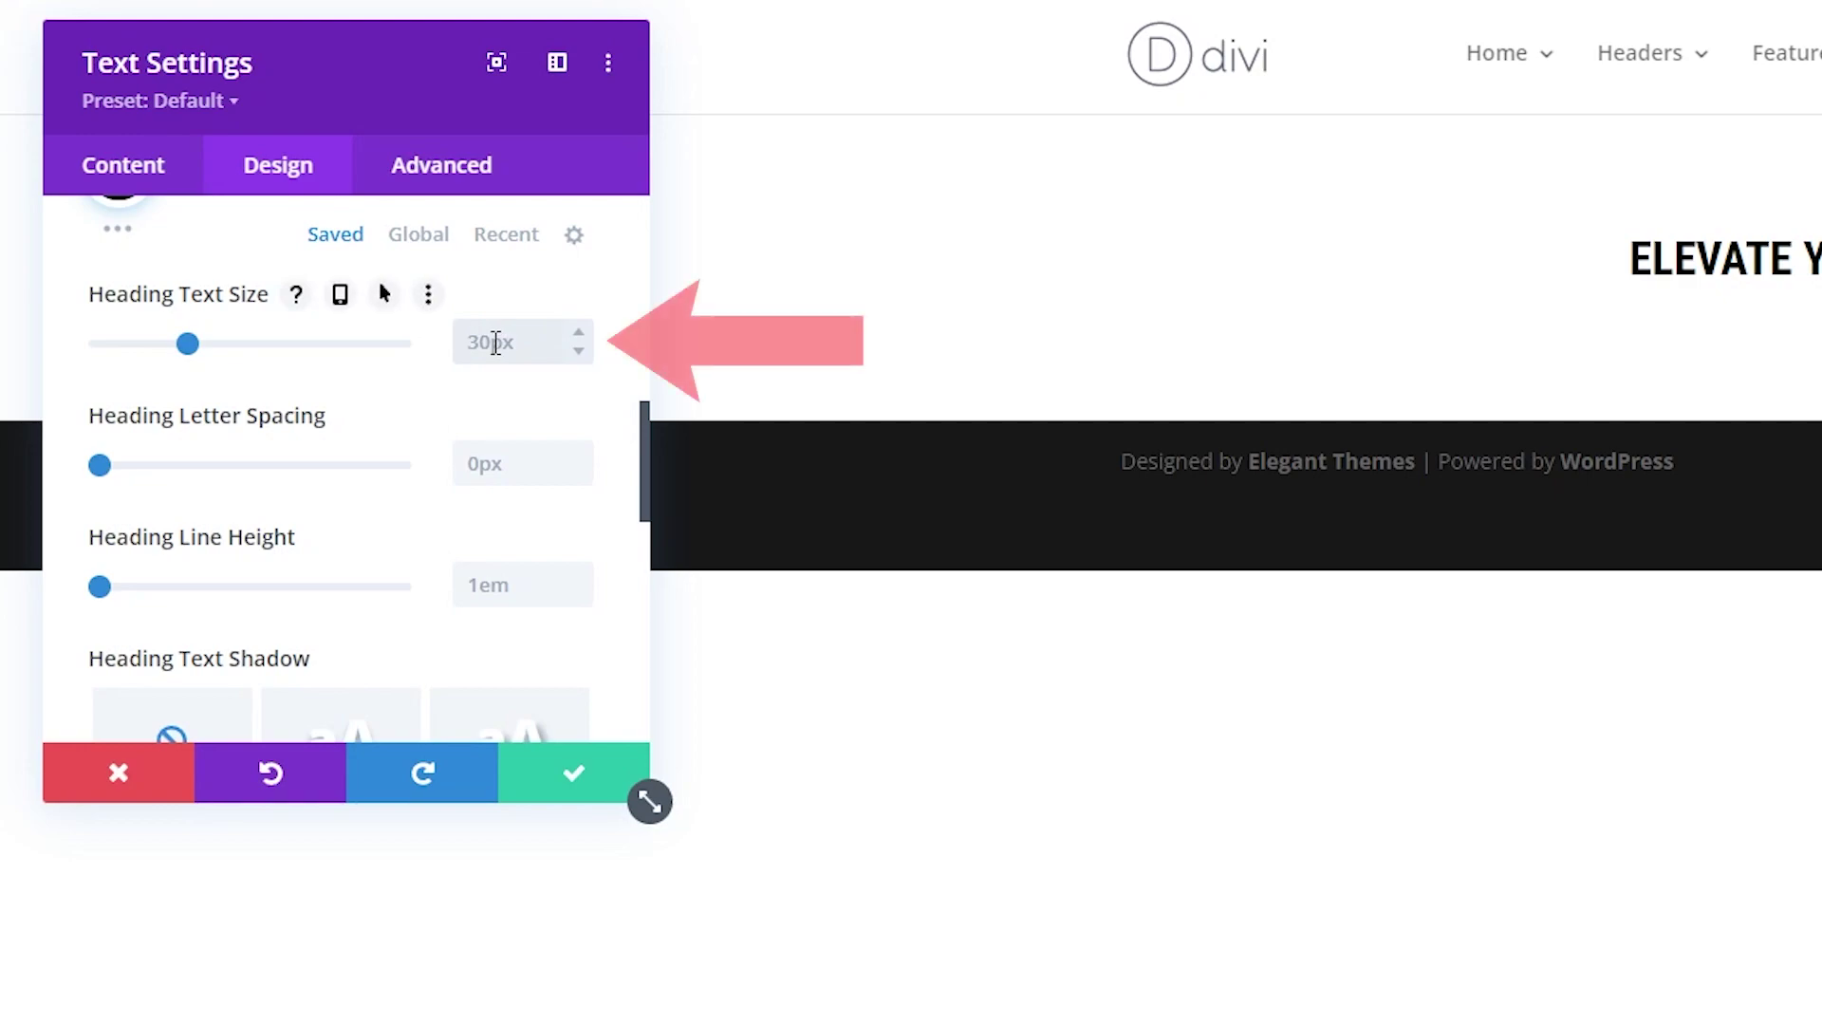
text(4vw)
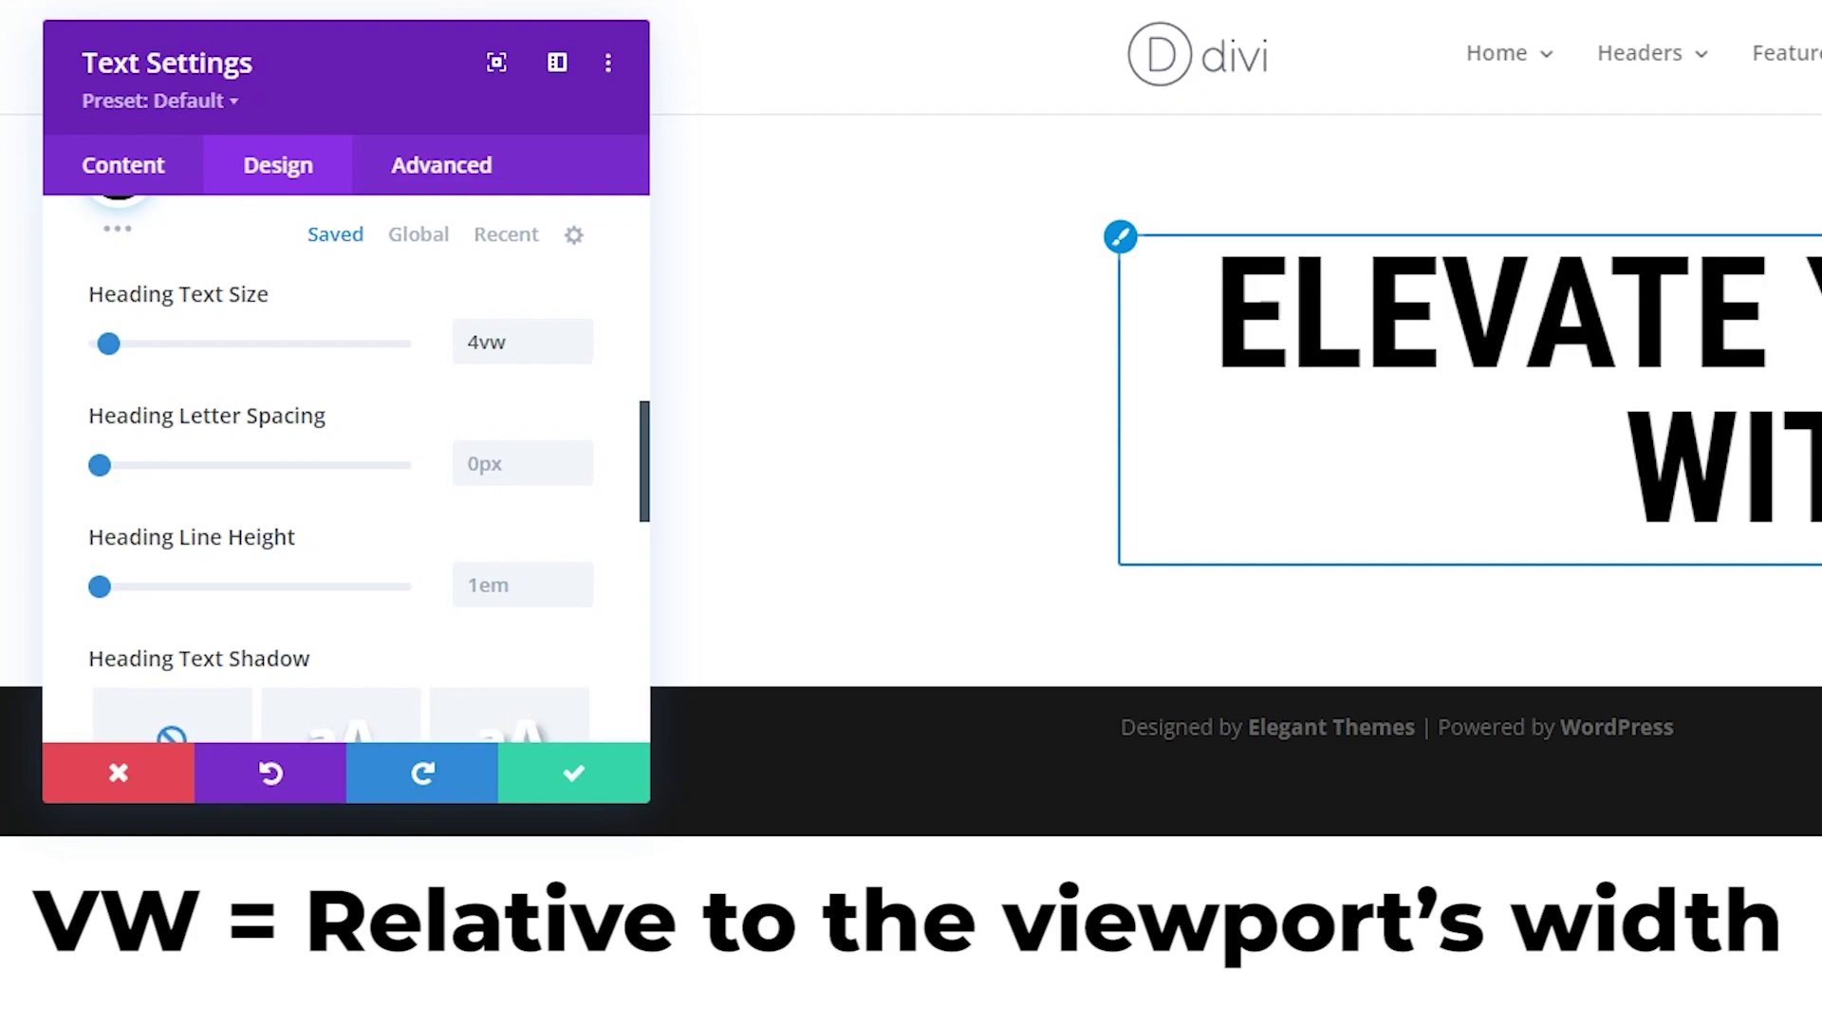
click(488, 472)
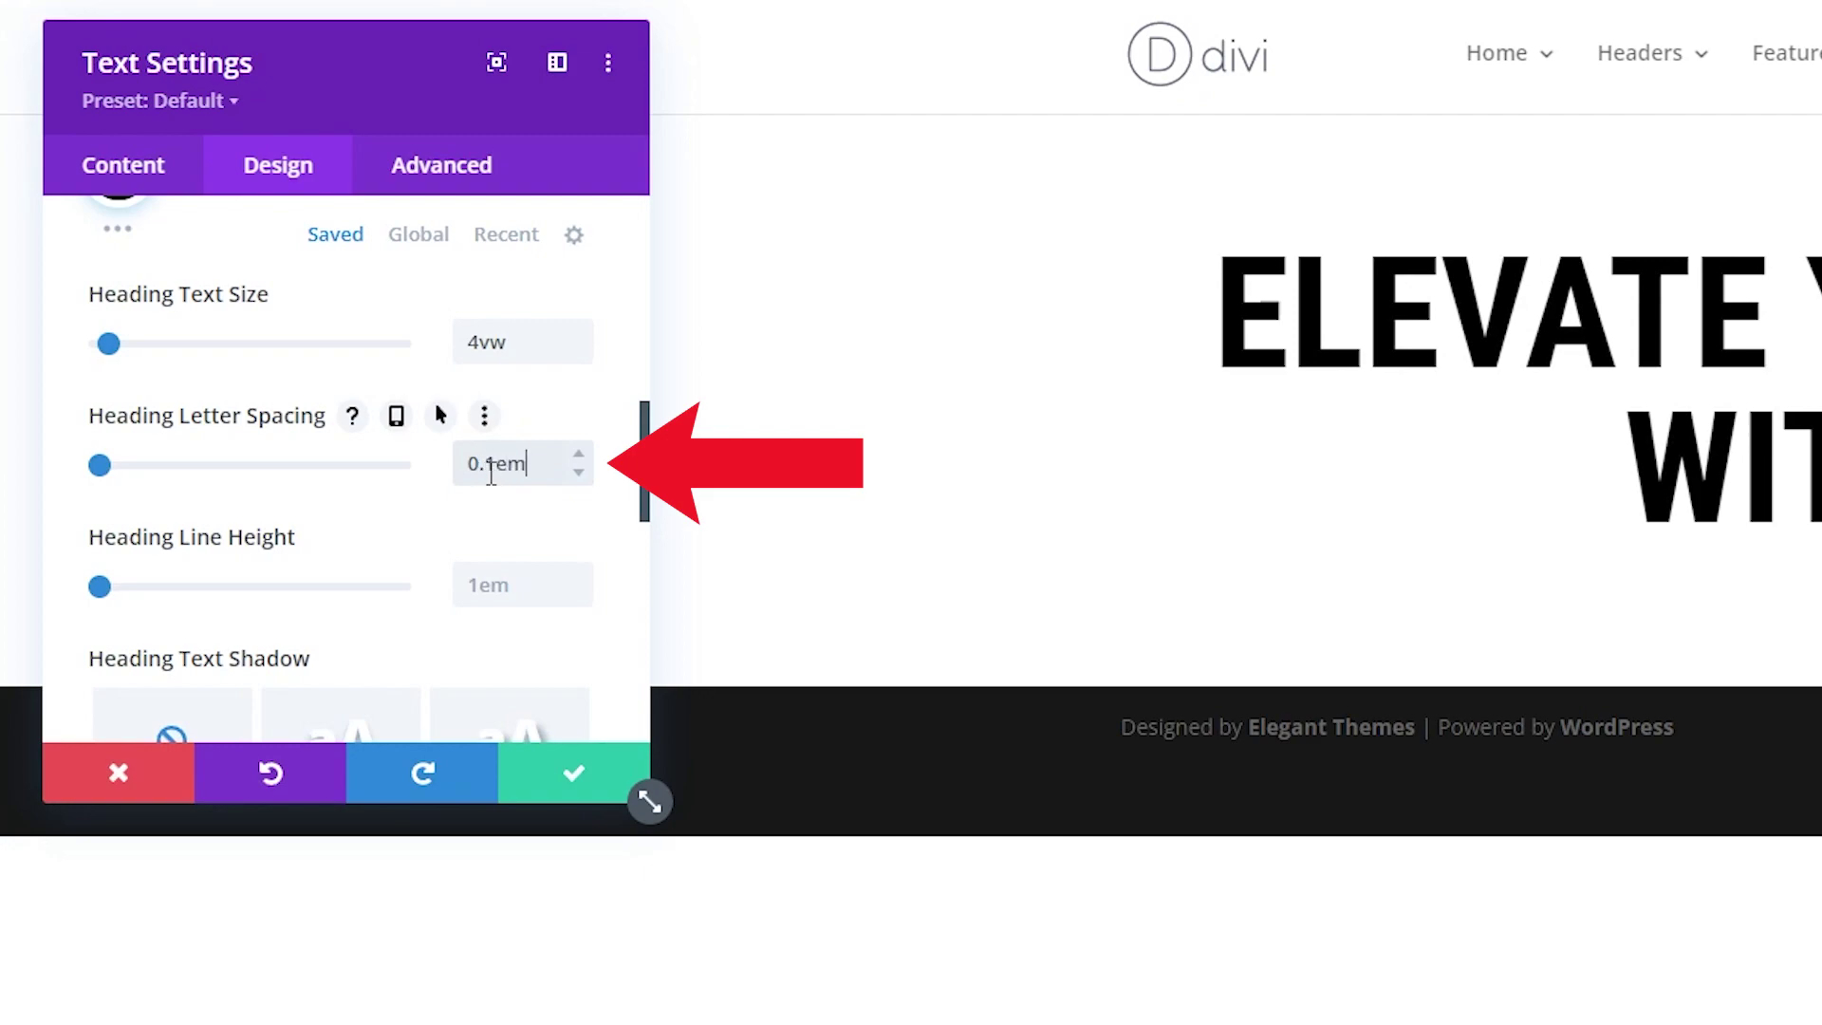
click(504, 587)
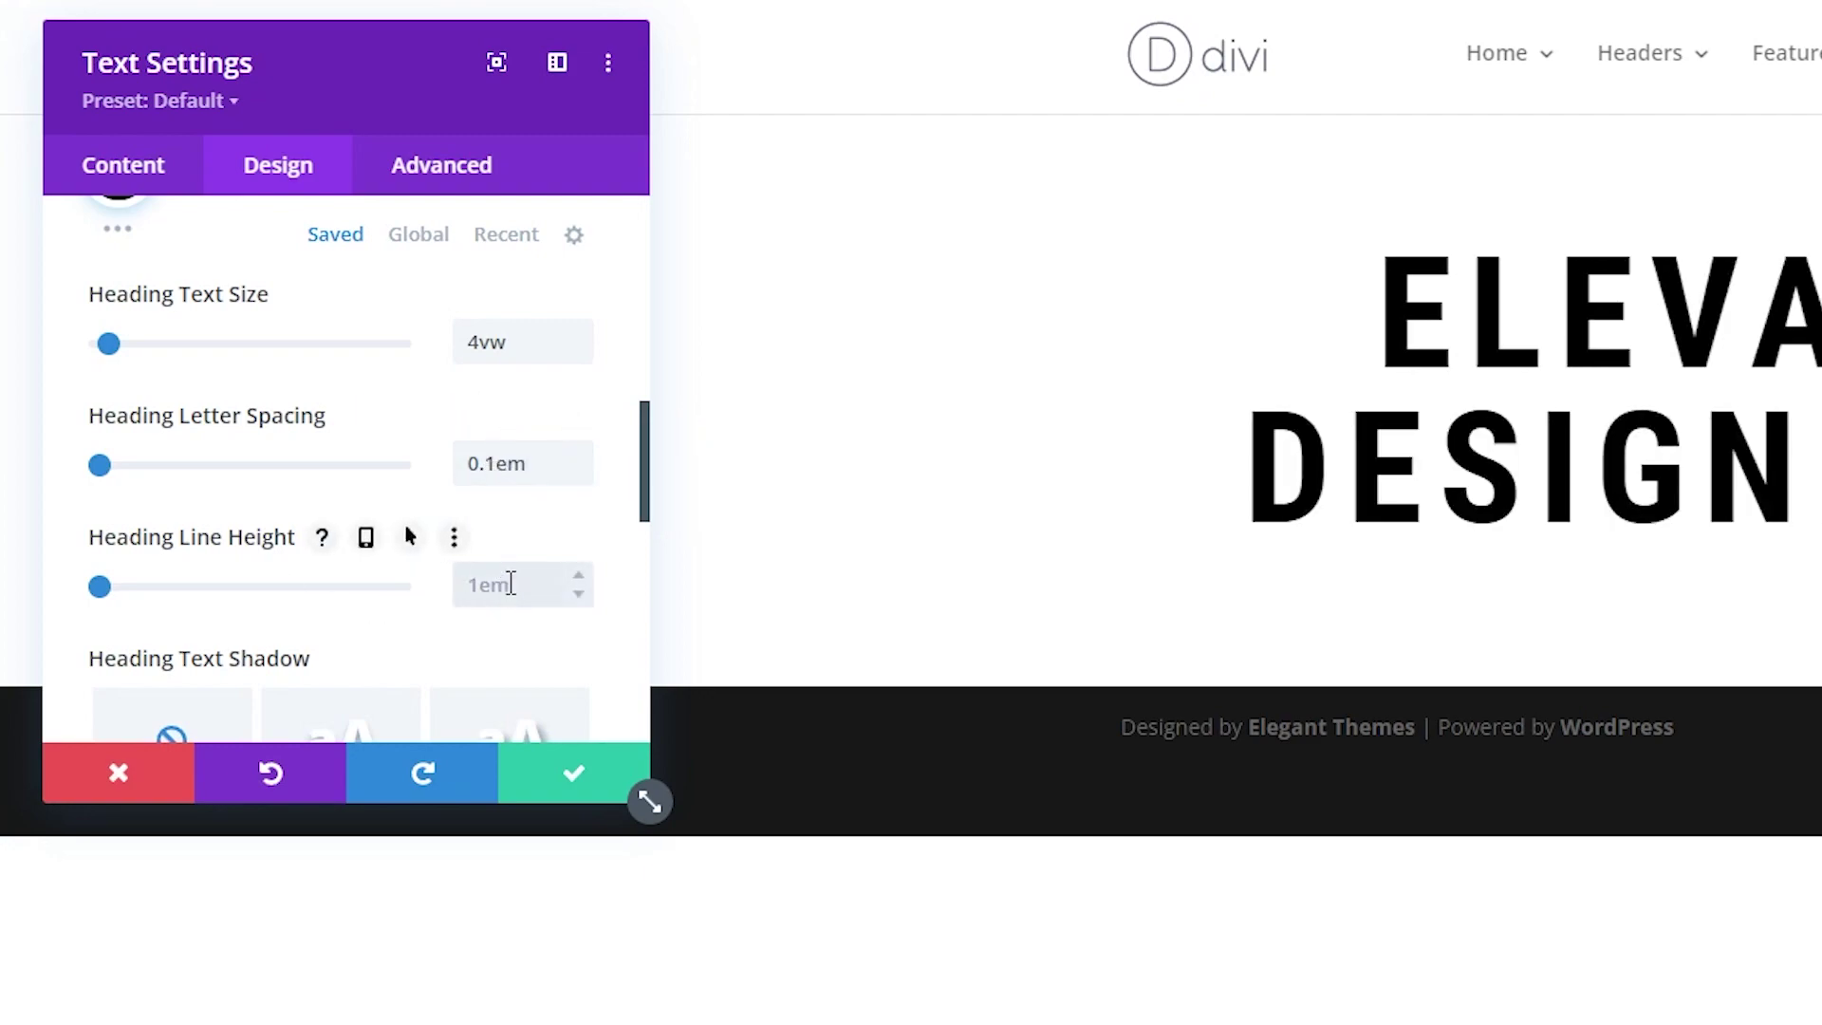
text(1.3em)
scroll(531, 664, up, 3)
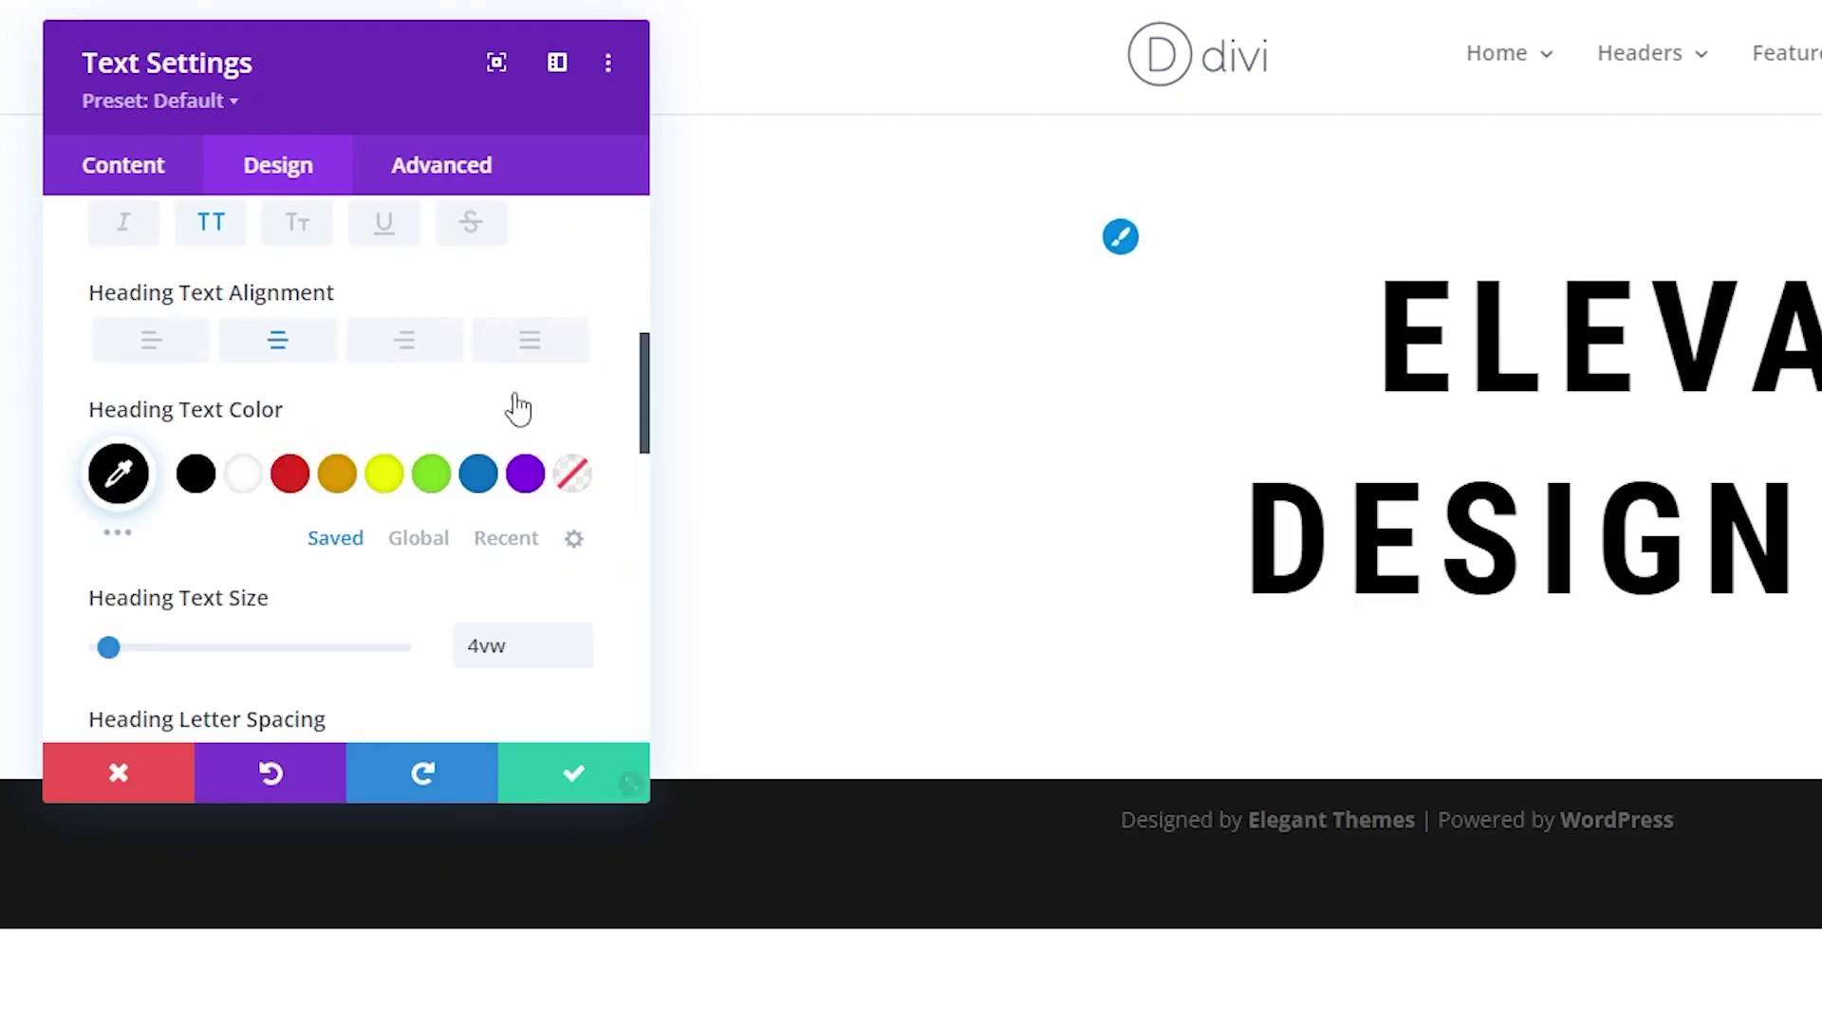
Save the heading module's settings and close the section settings
click(559, 770)
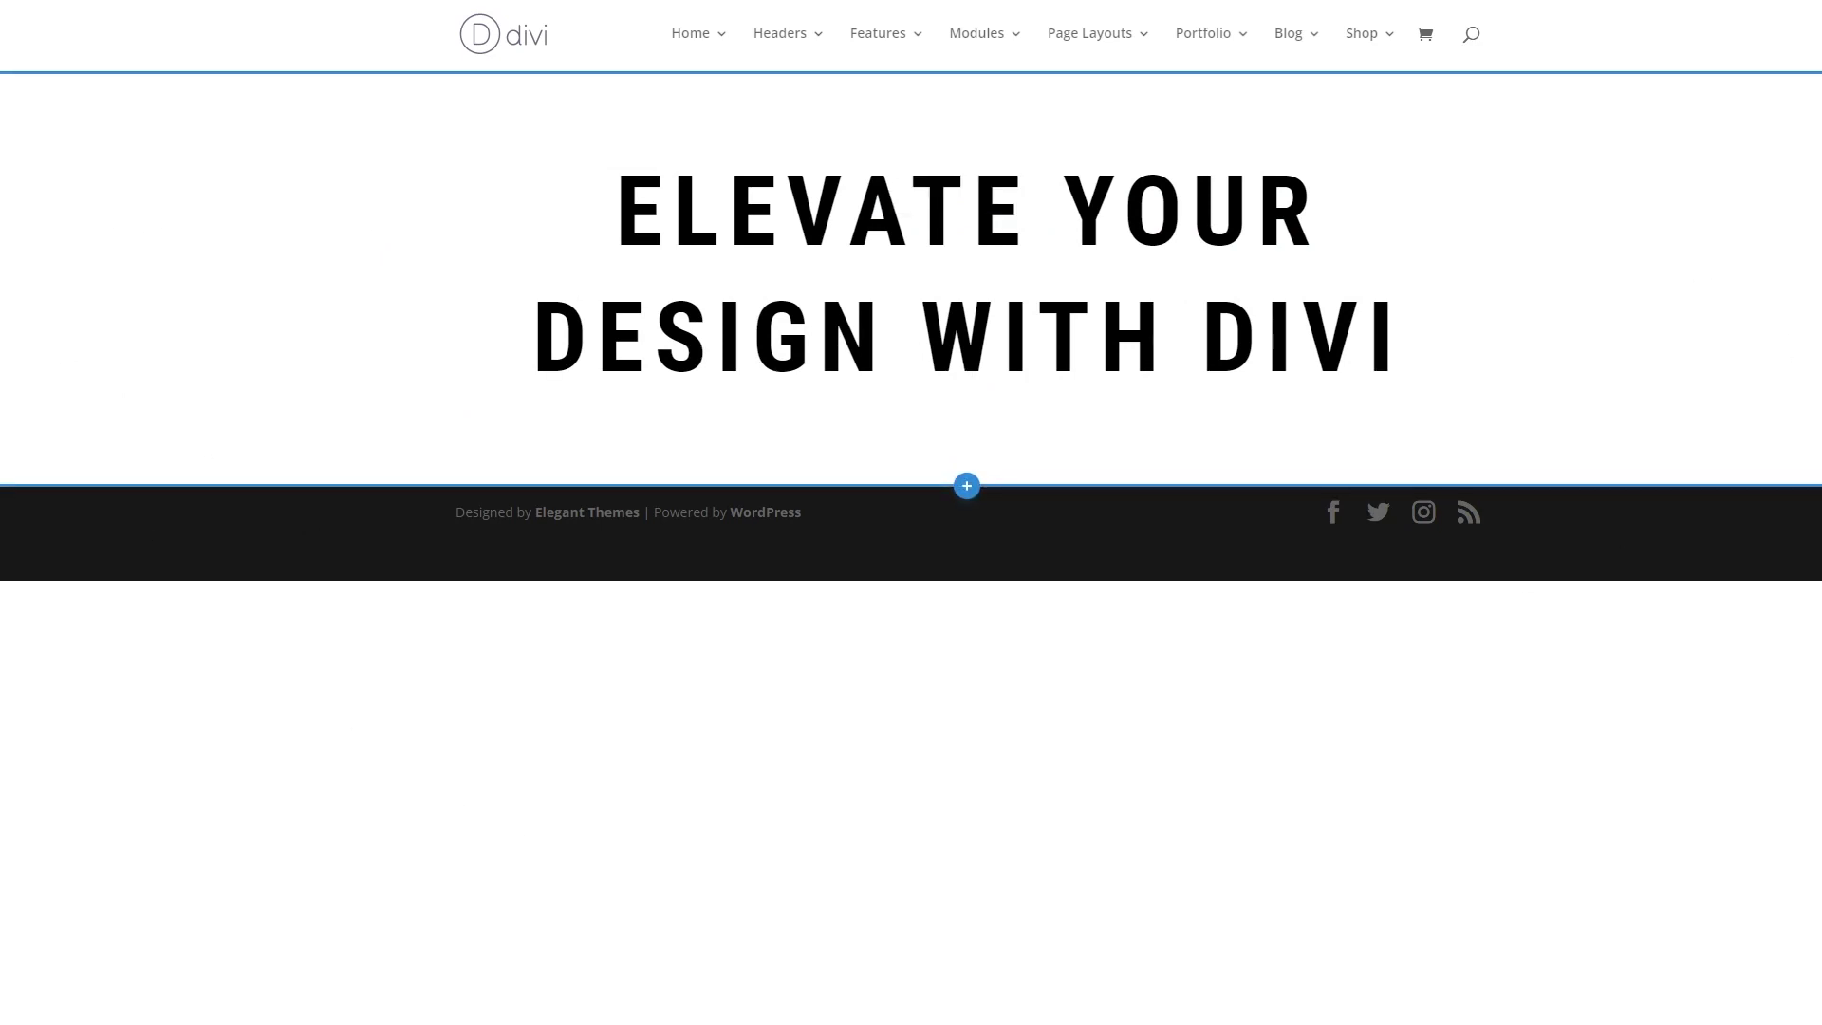
click(34, 83)
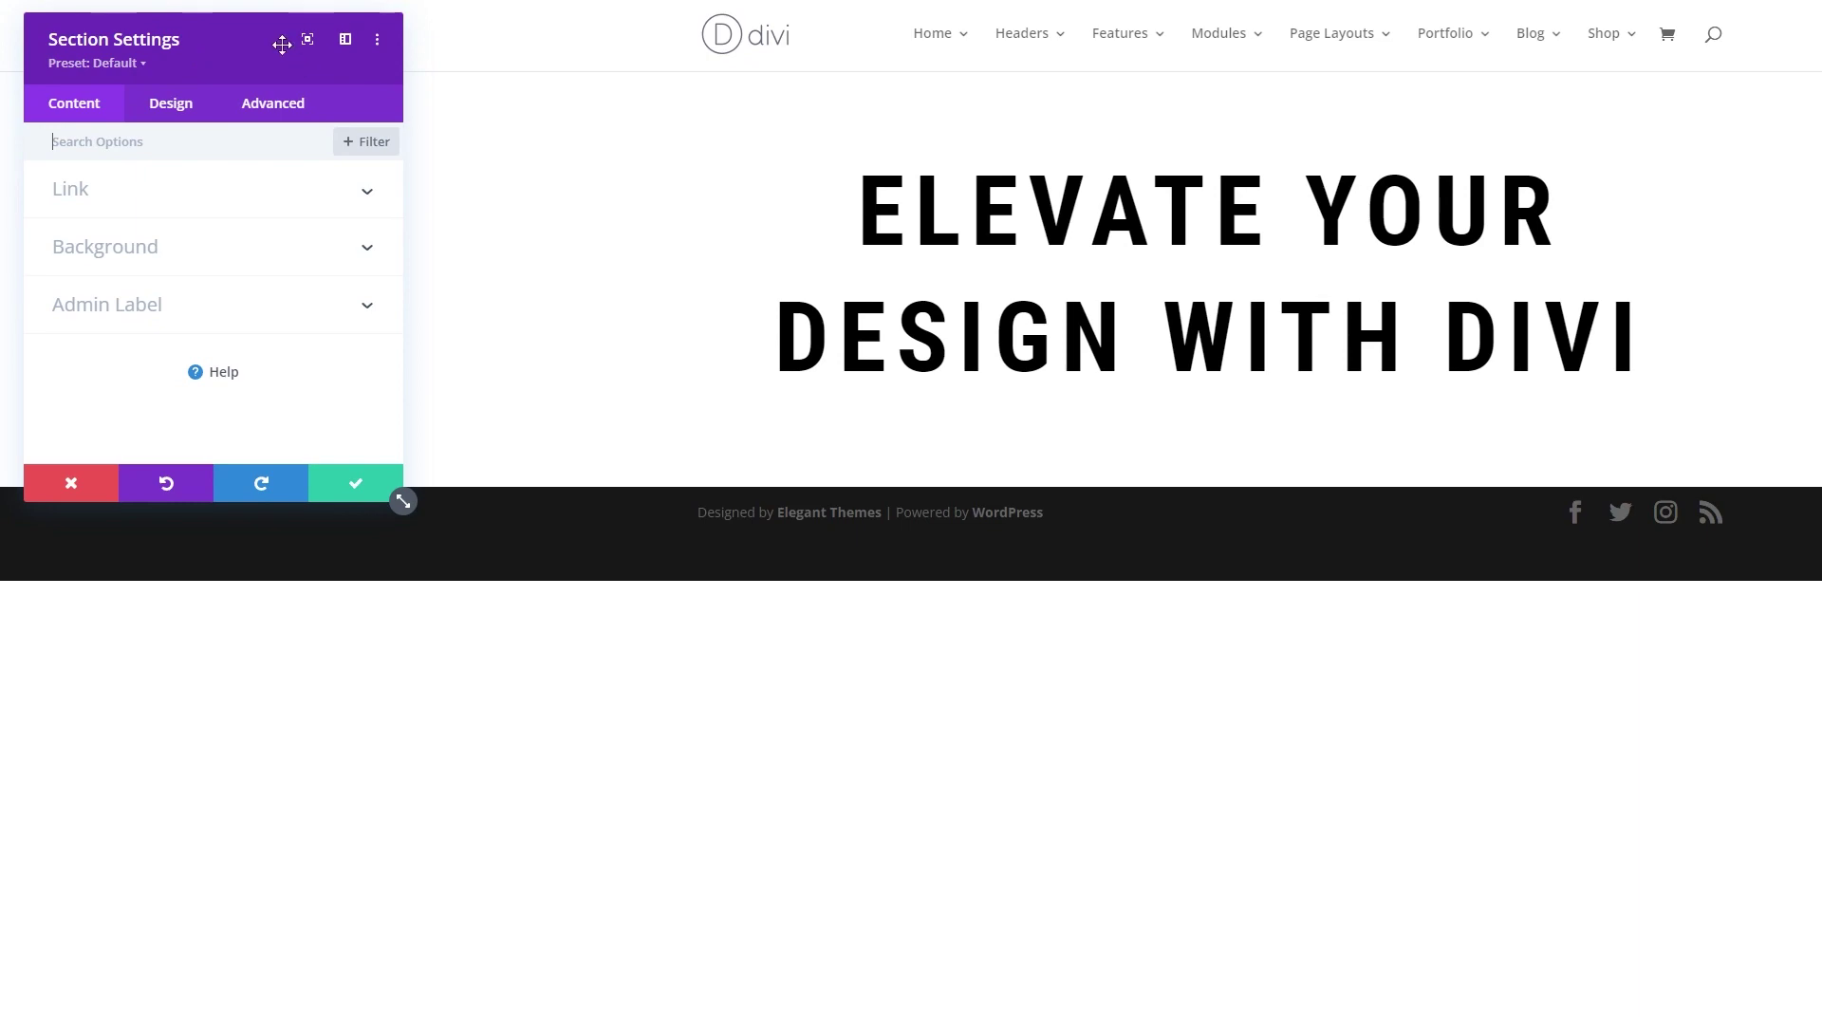
click(342, 484)
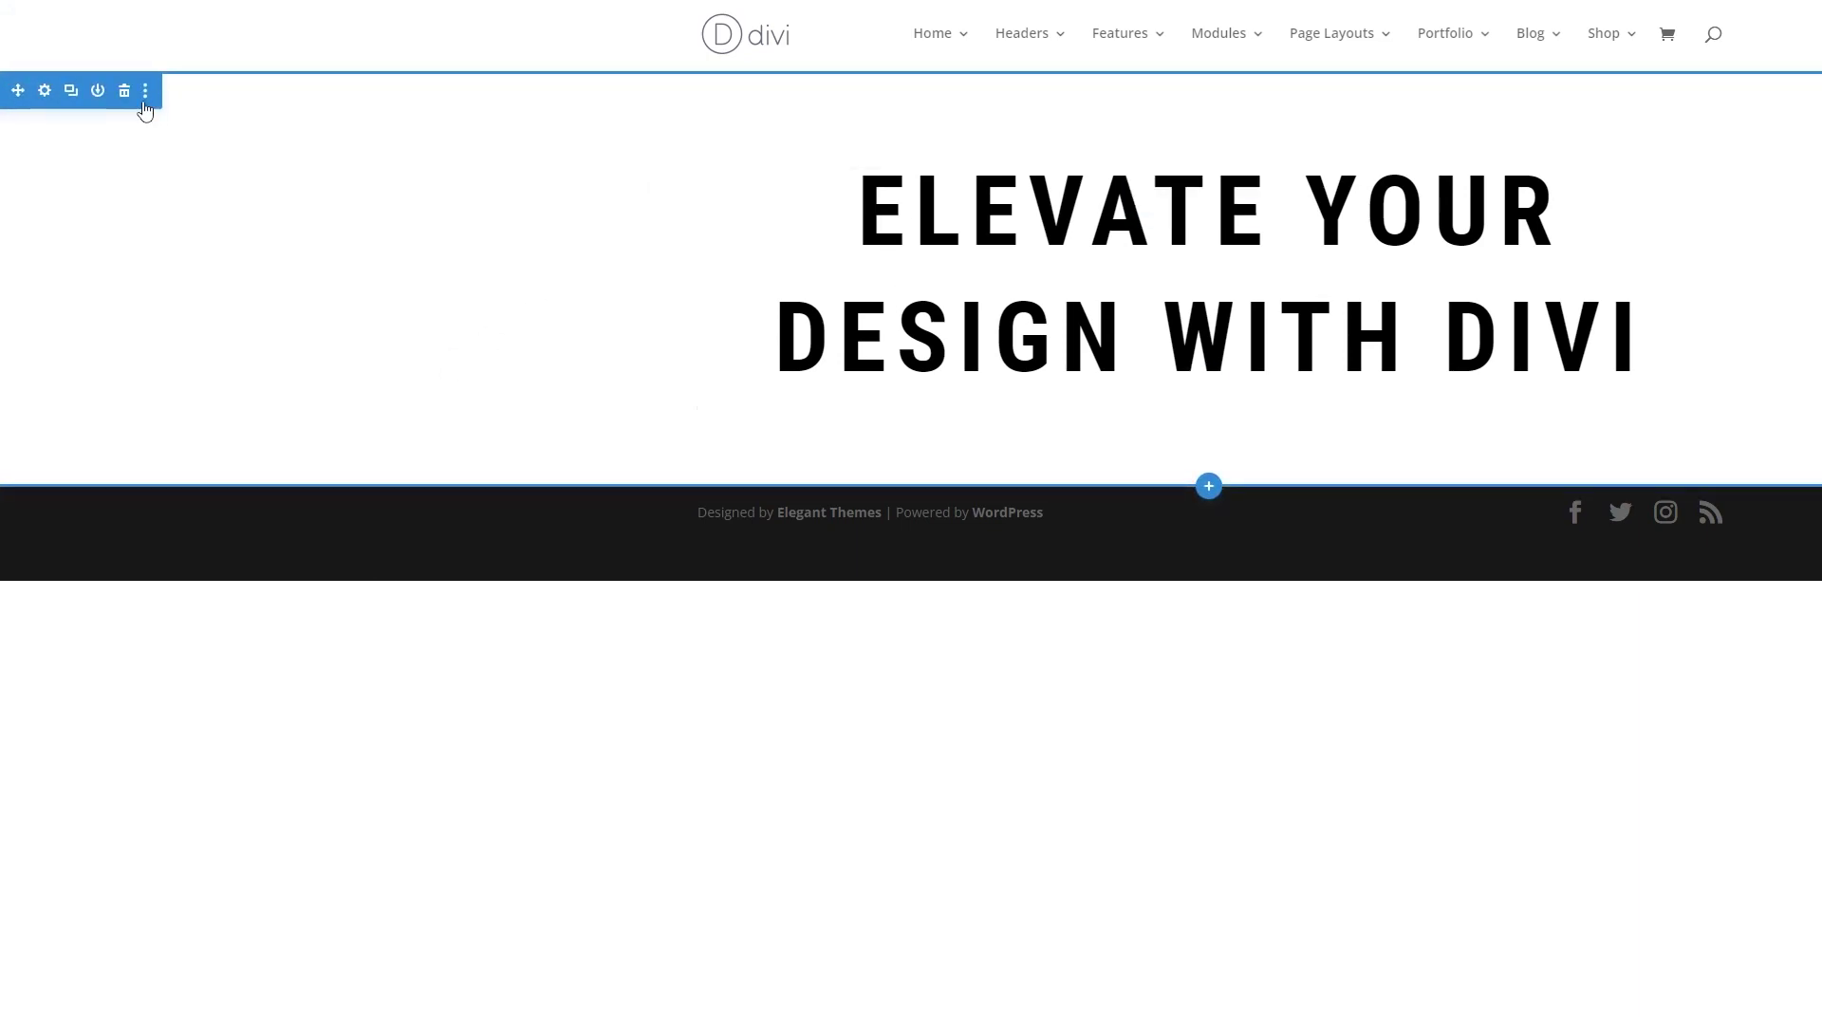
Give the section 15vw padding at both top and bottom
click(44, 91)
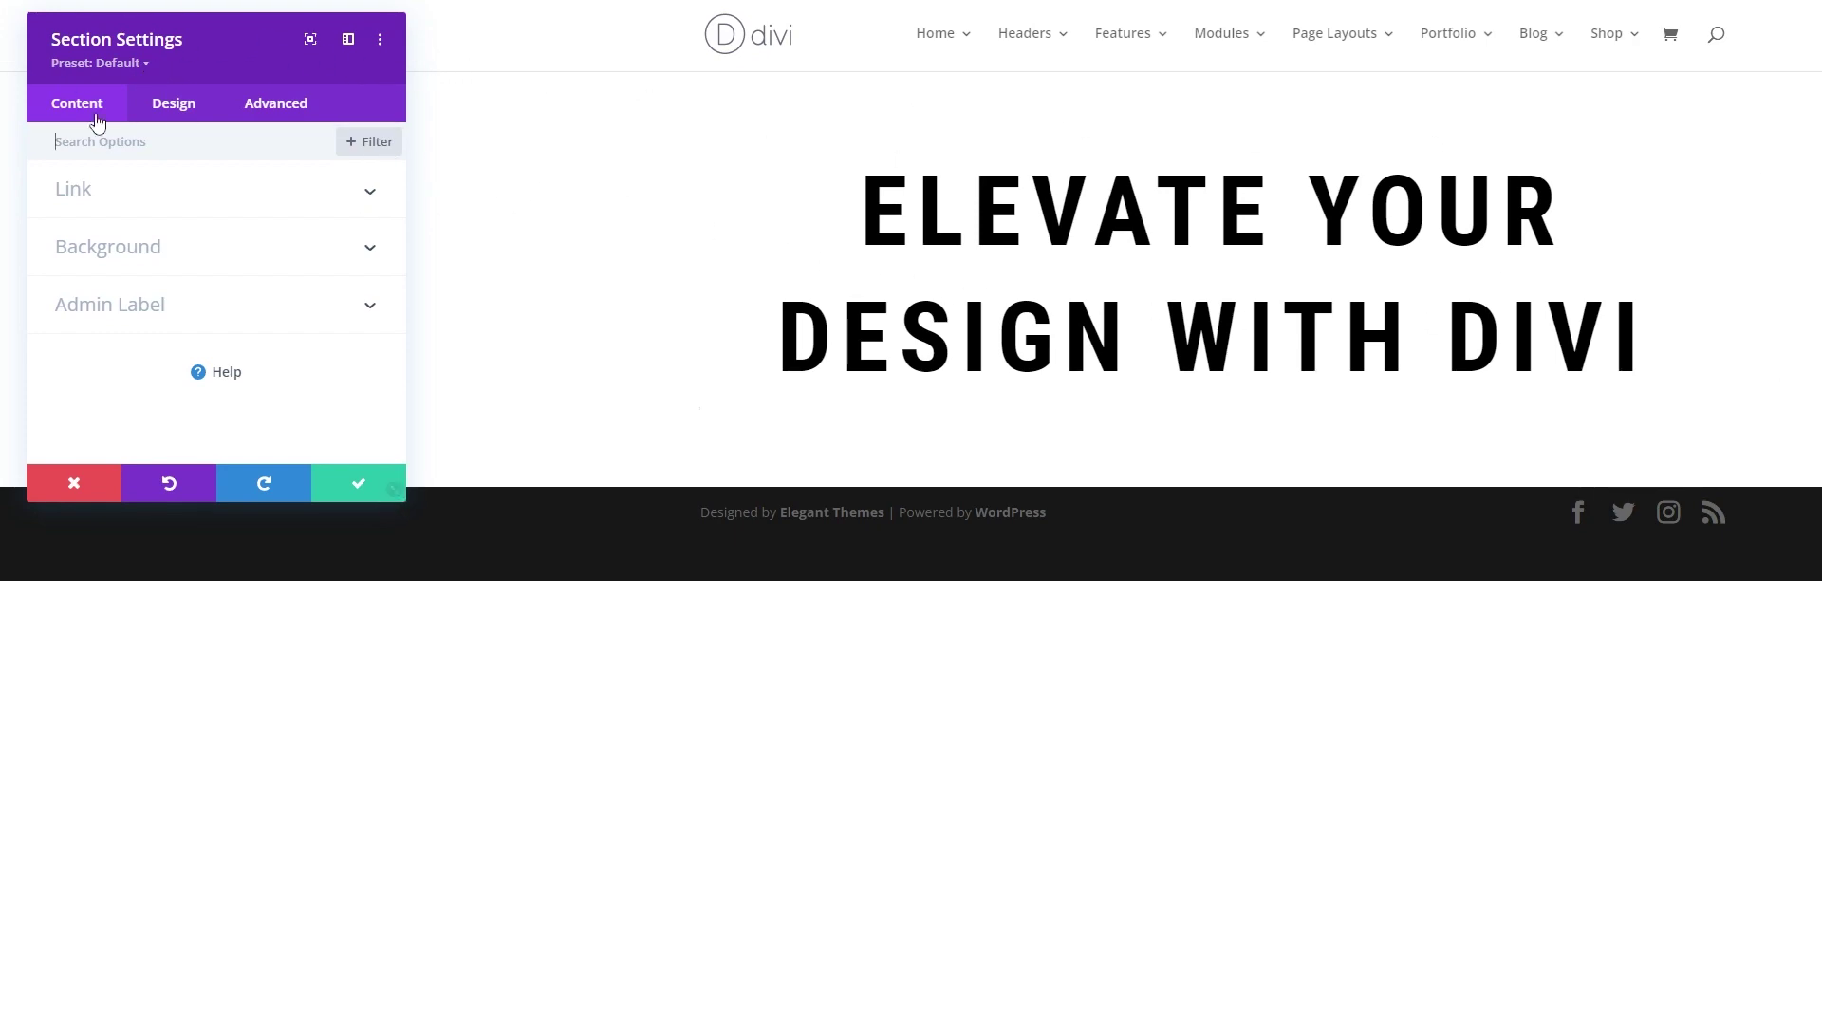
click(228, 140)
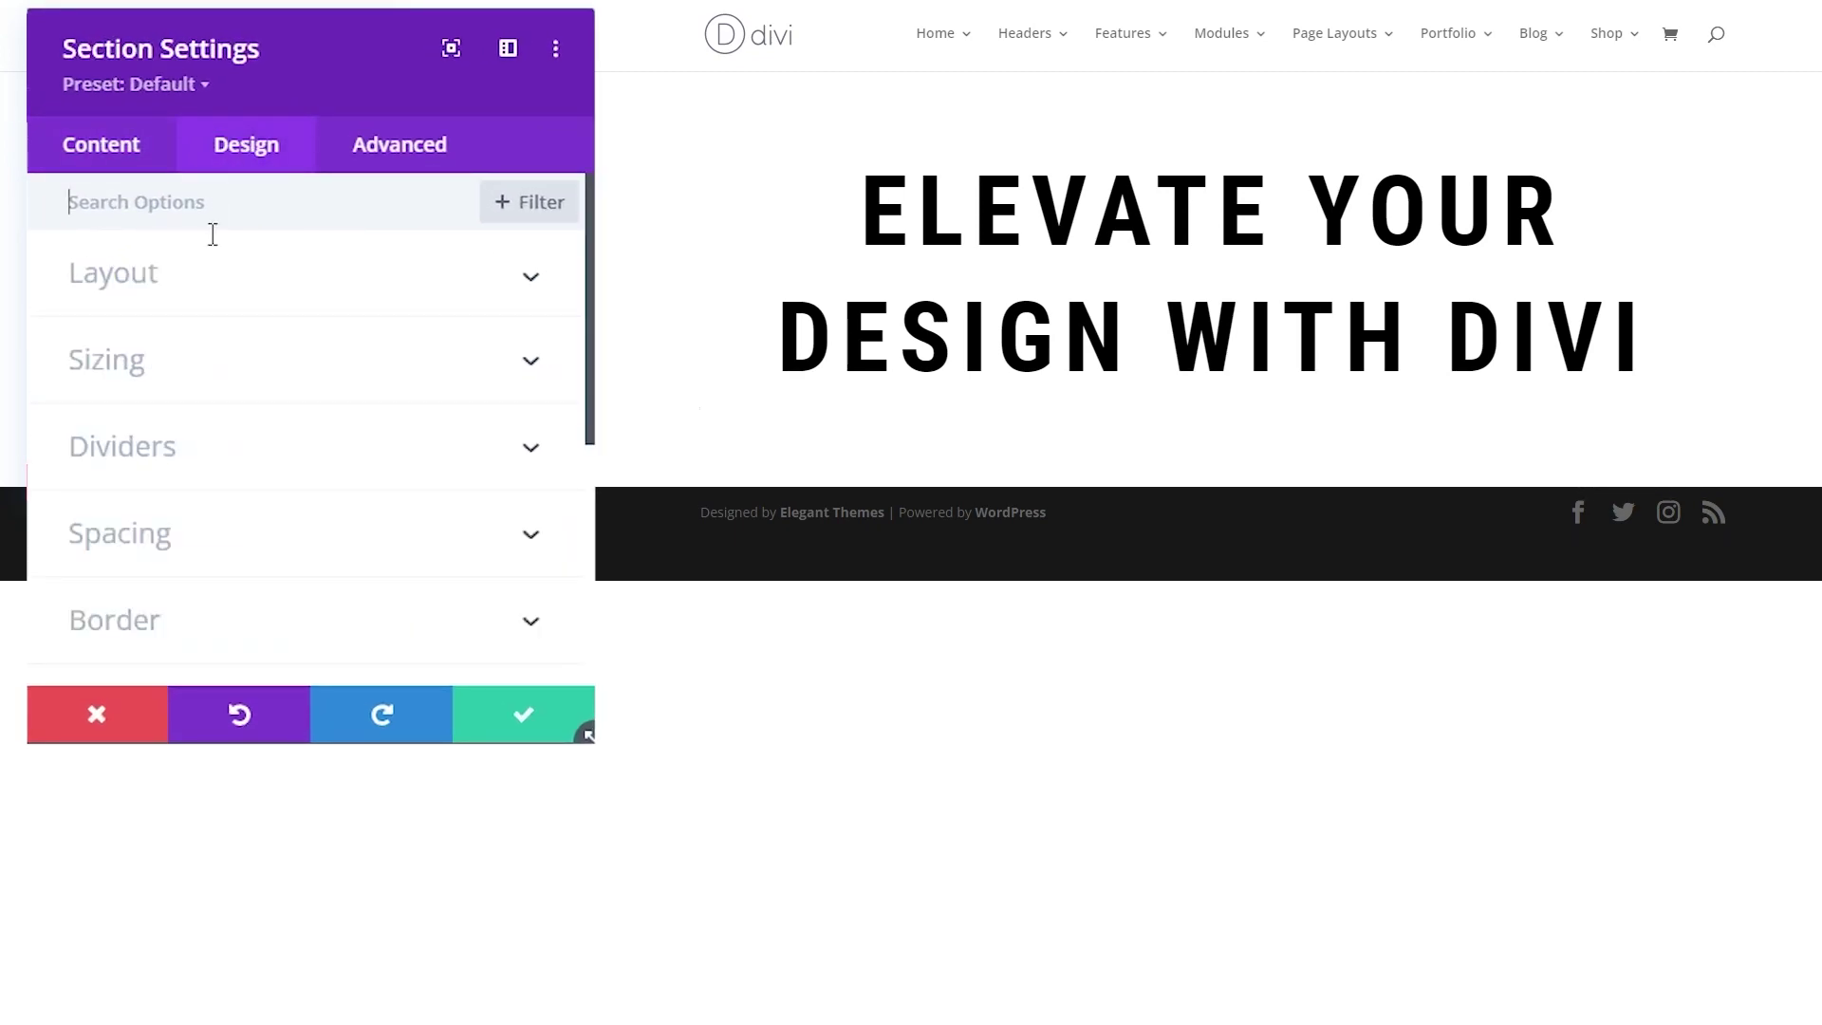
click(170, 557)
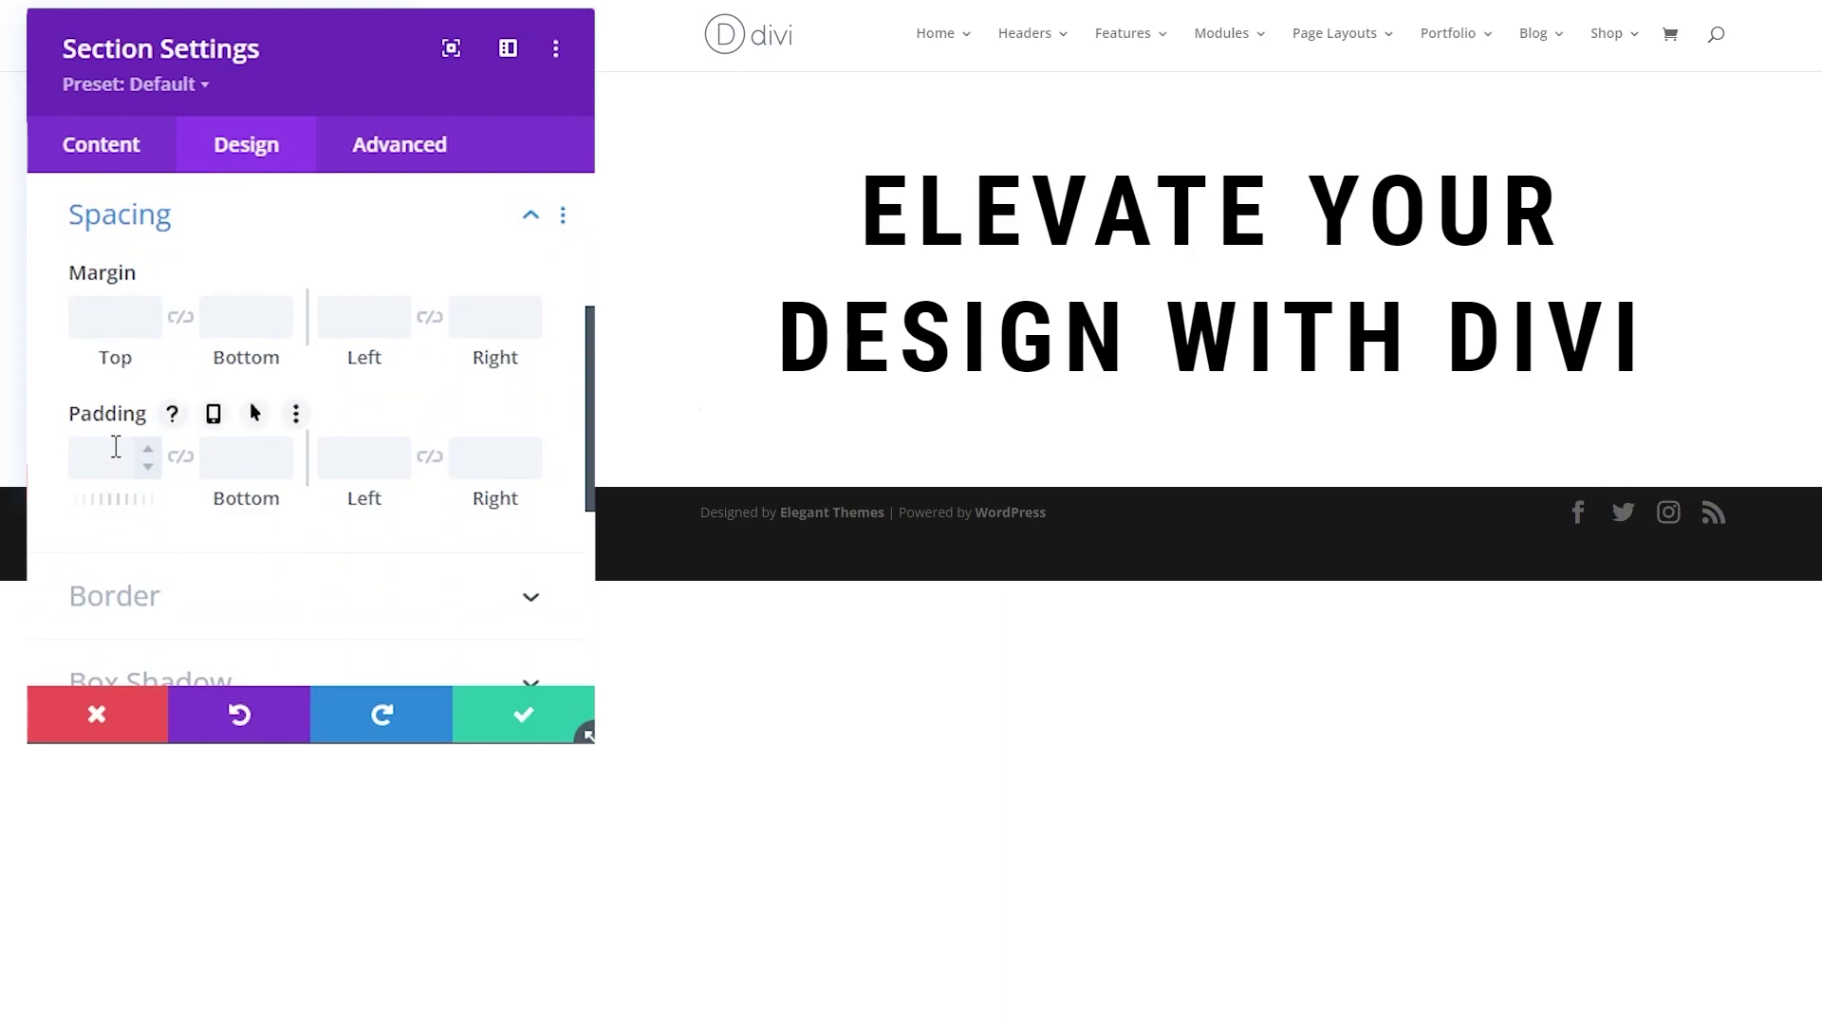
click(116, 448)
text(15vw)
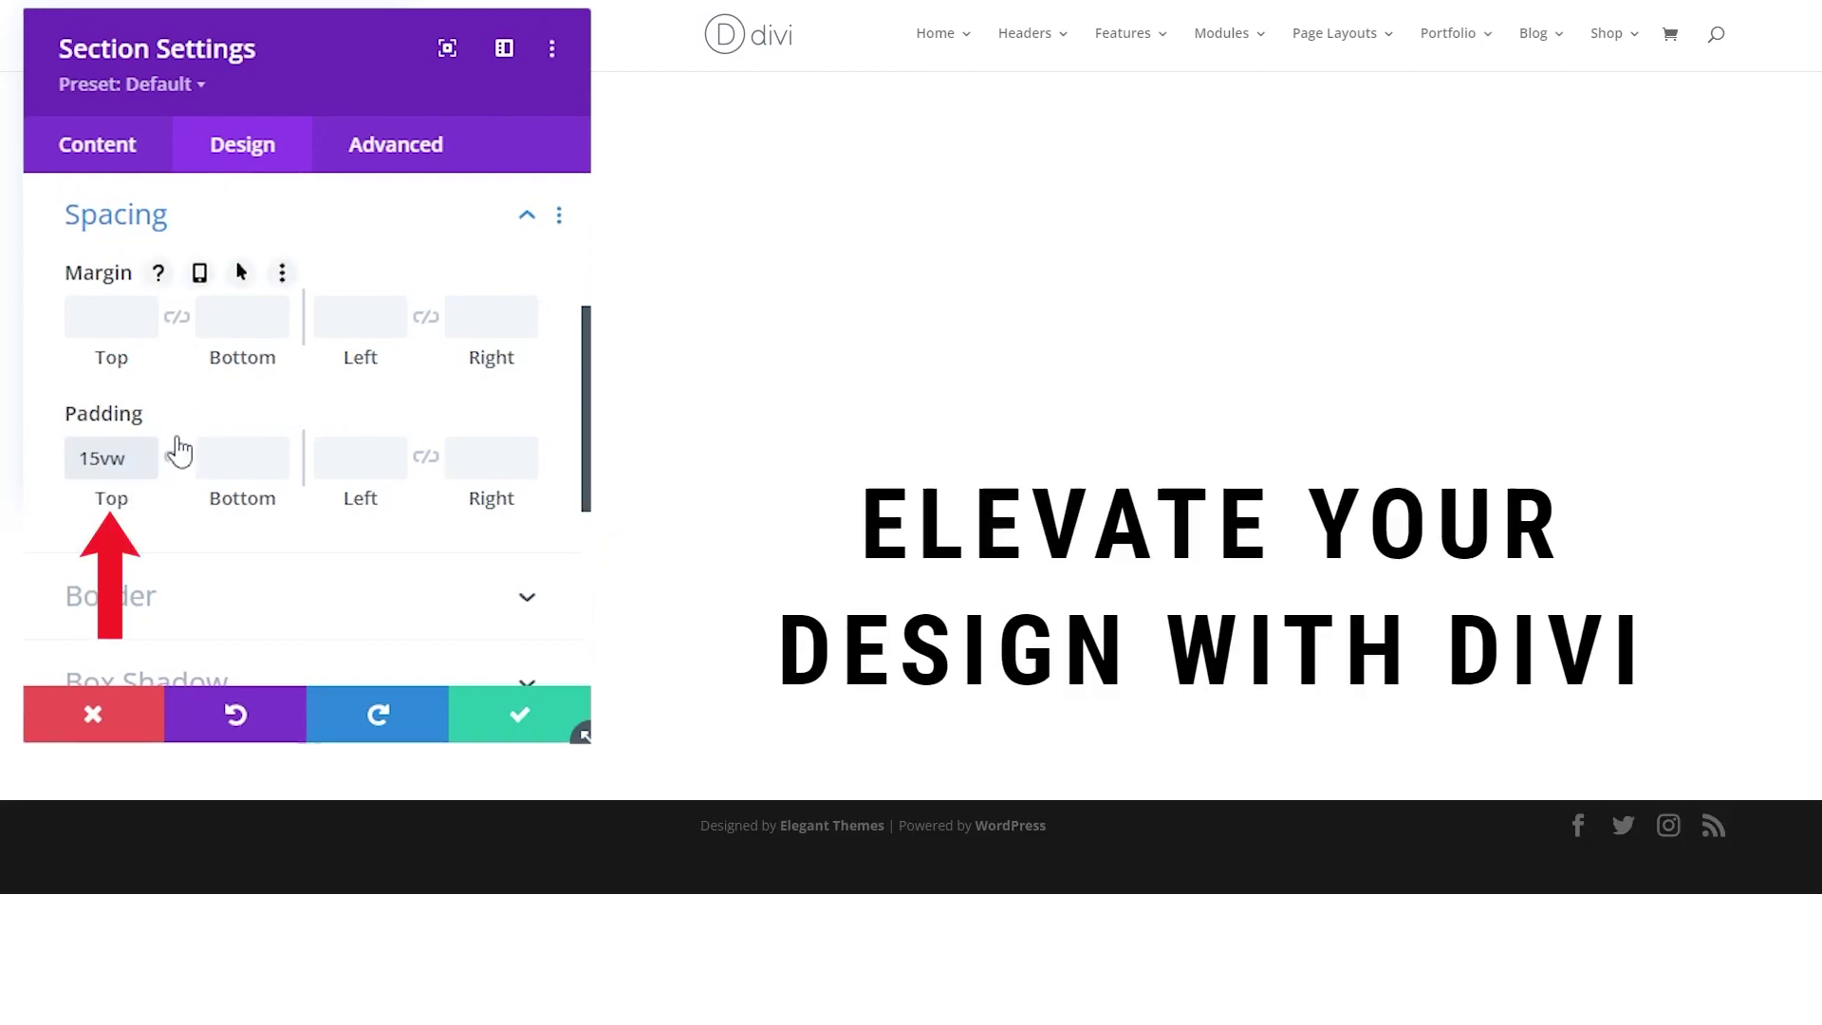
click(180, 457)
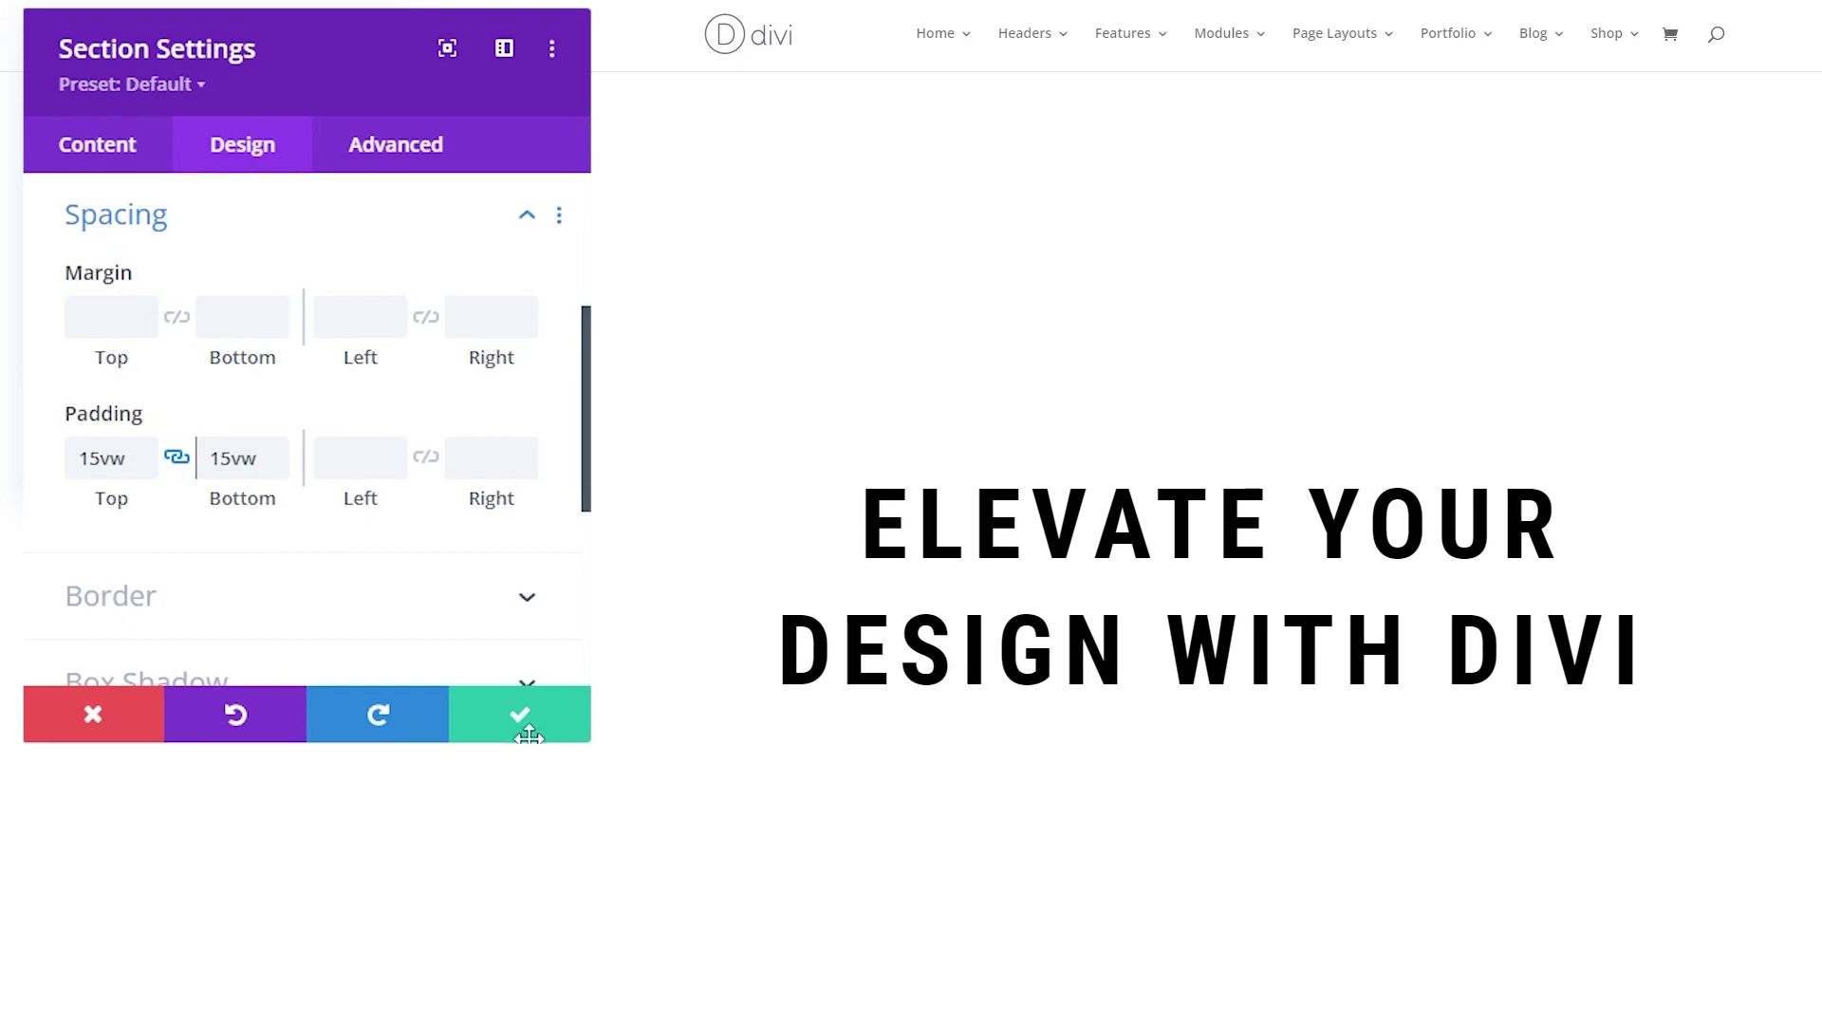
click(130, 144)
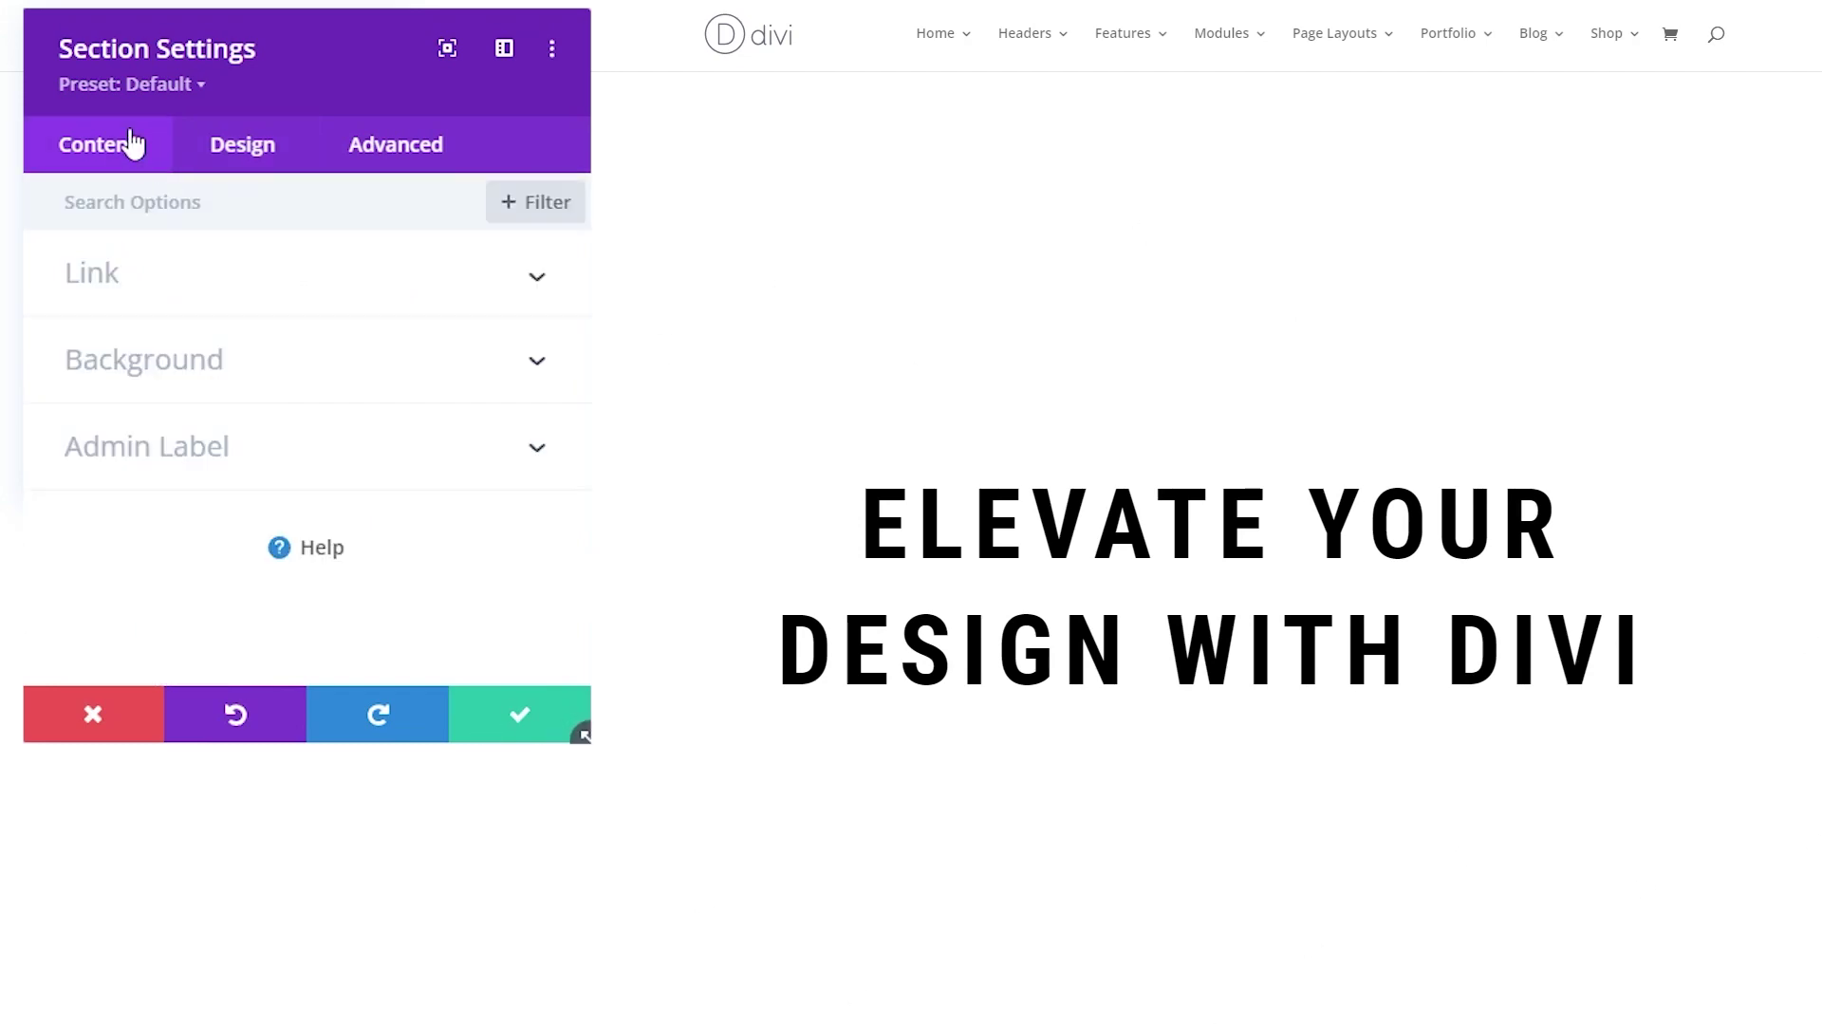
Add a gradient background whose first stop is purple #4f0f75
click(302, 368)
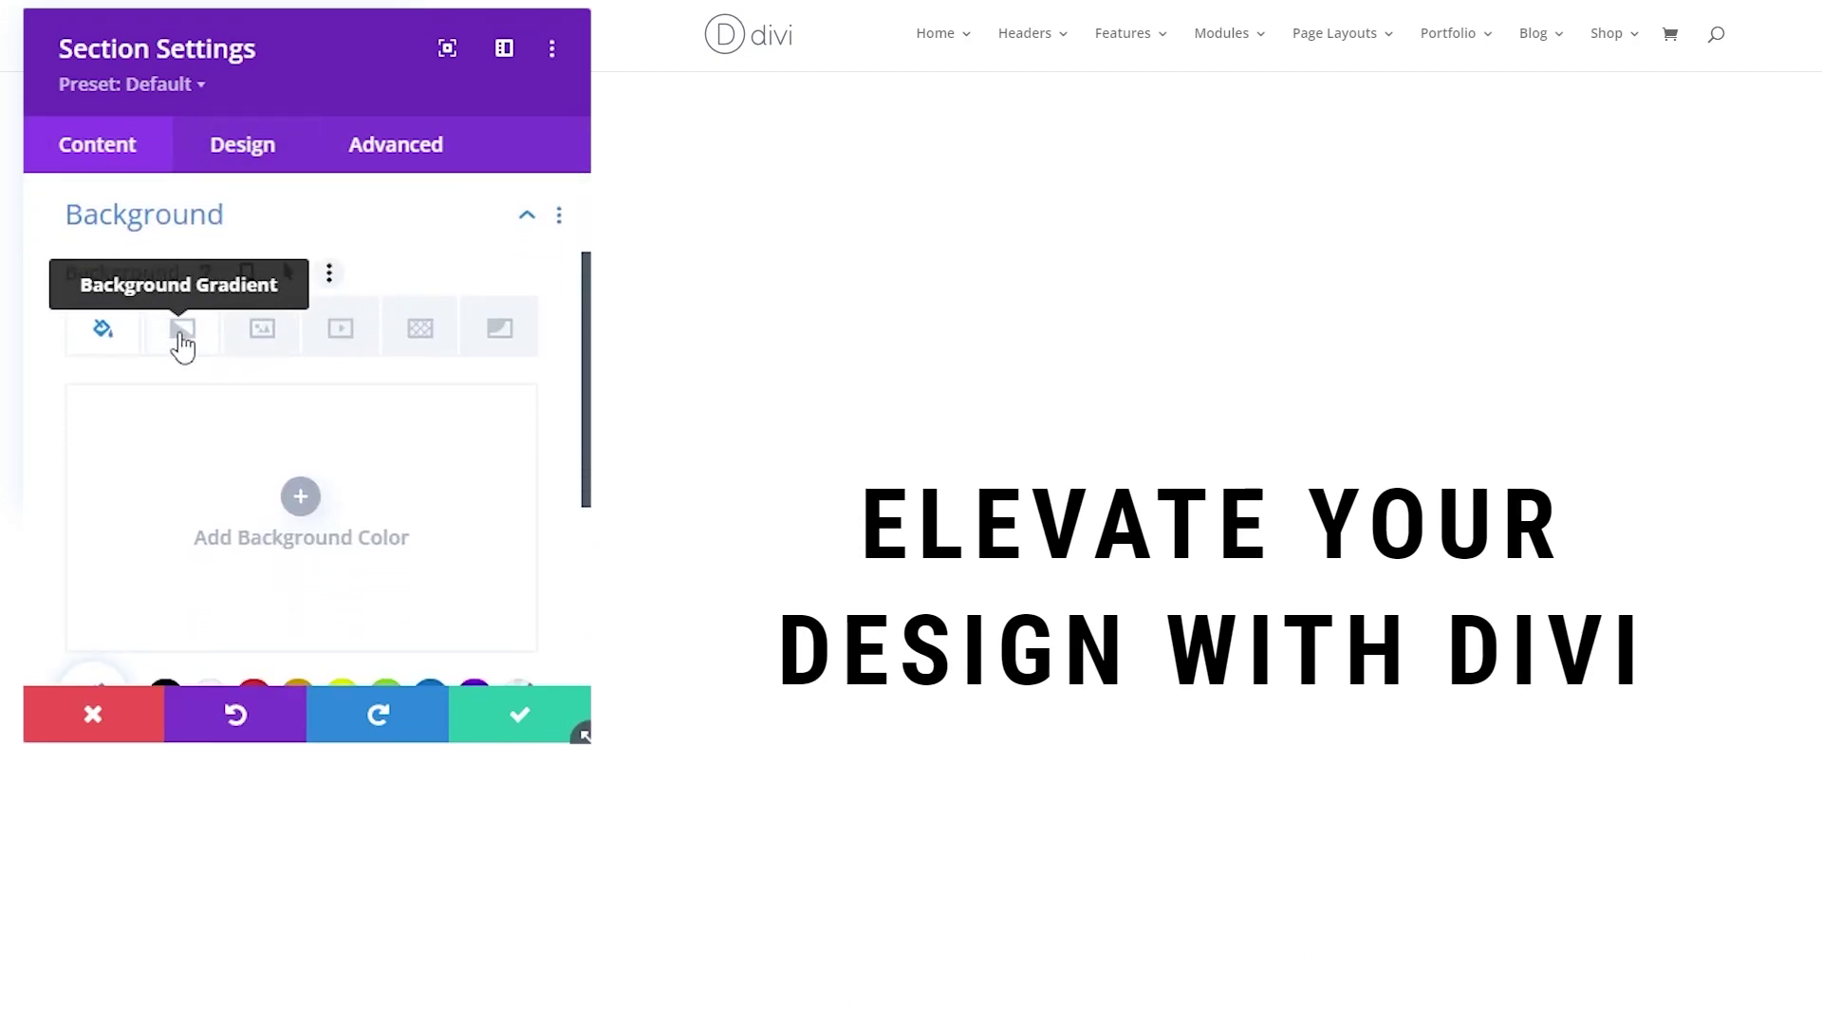
click(186, 345)
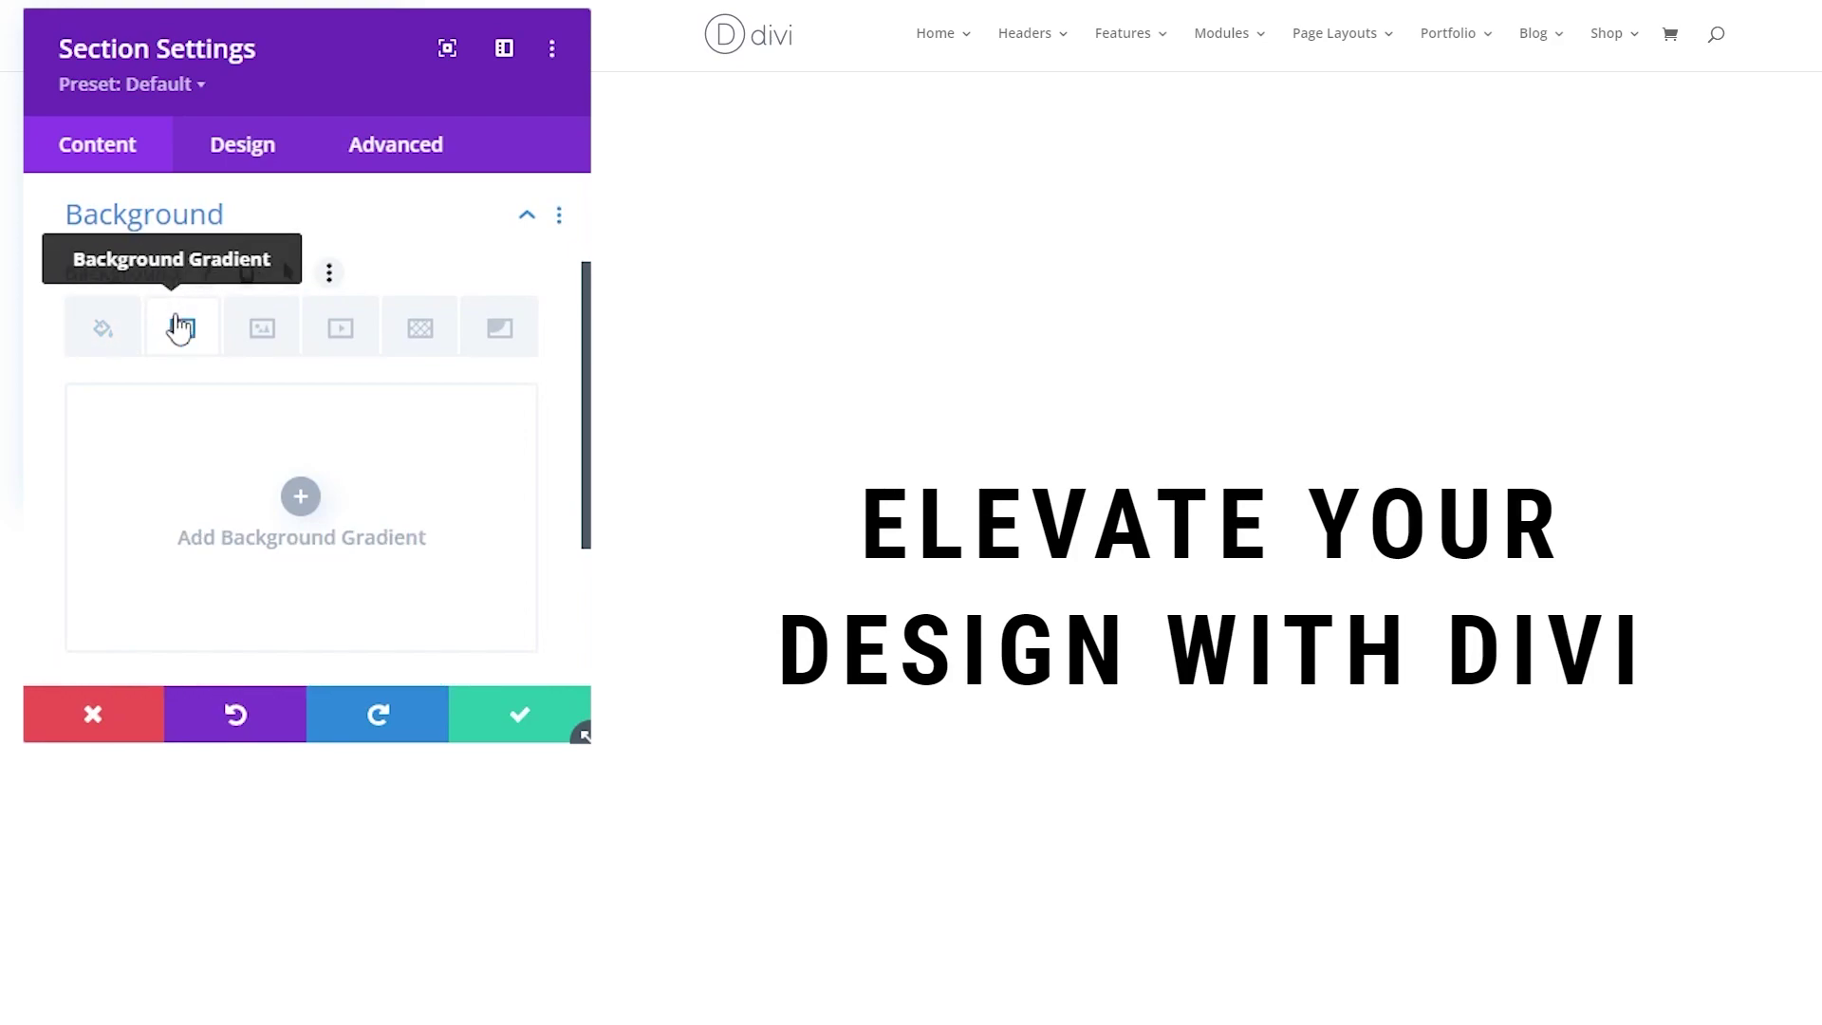
click(301, 497)
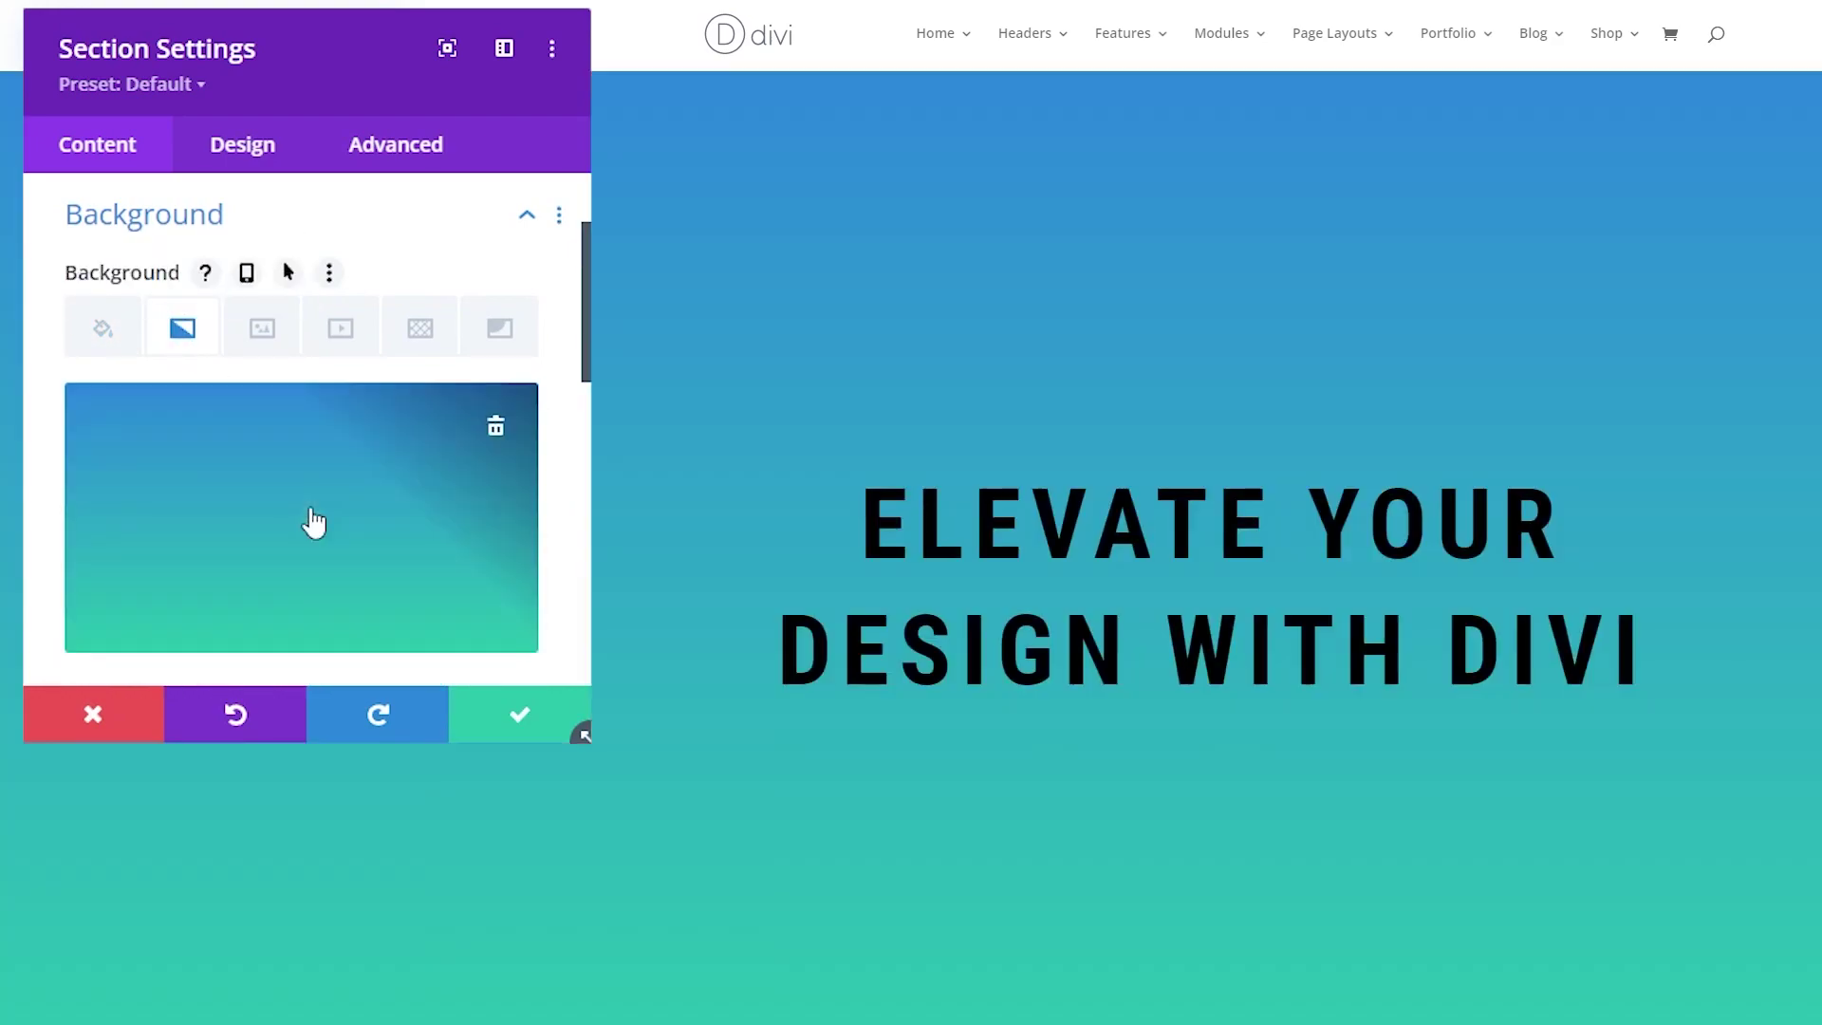
scroll(314, 522, down, 3)
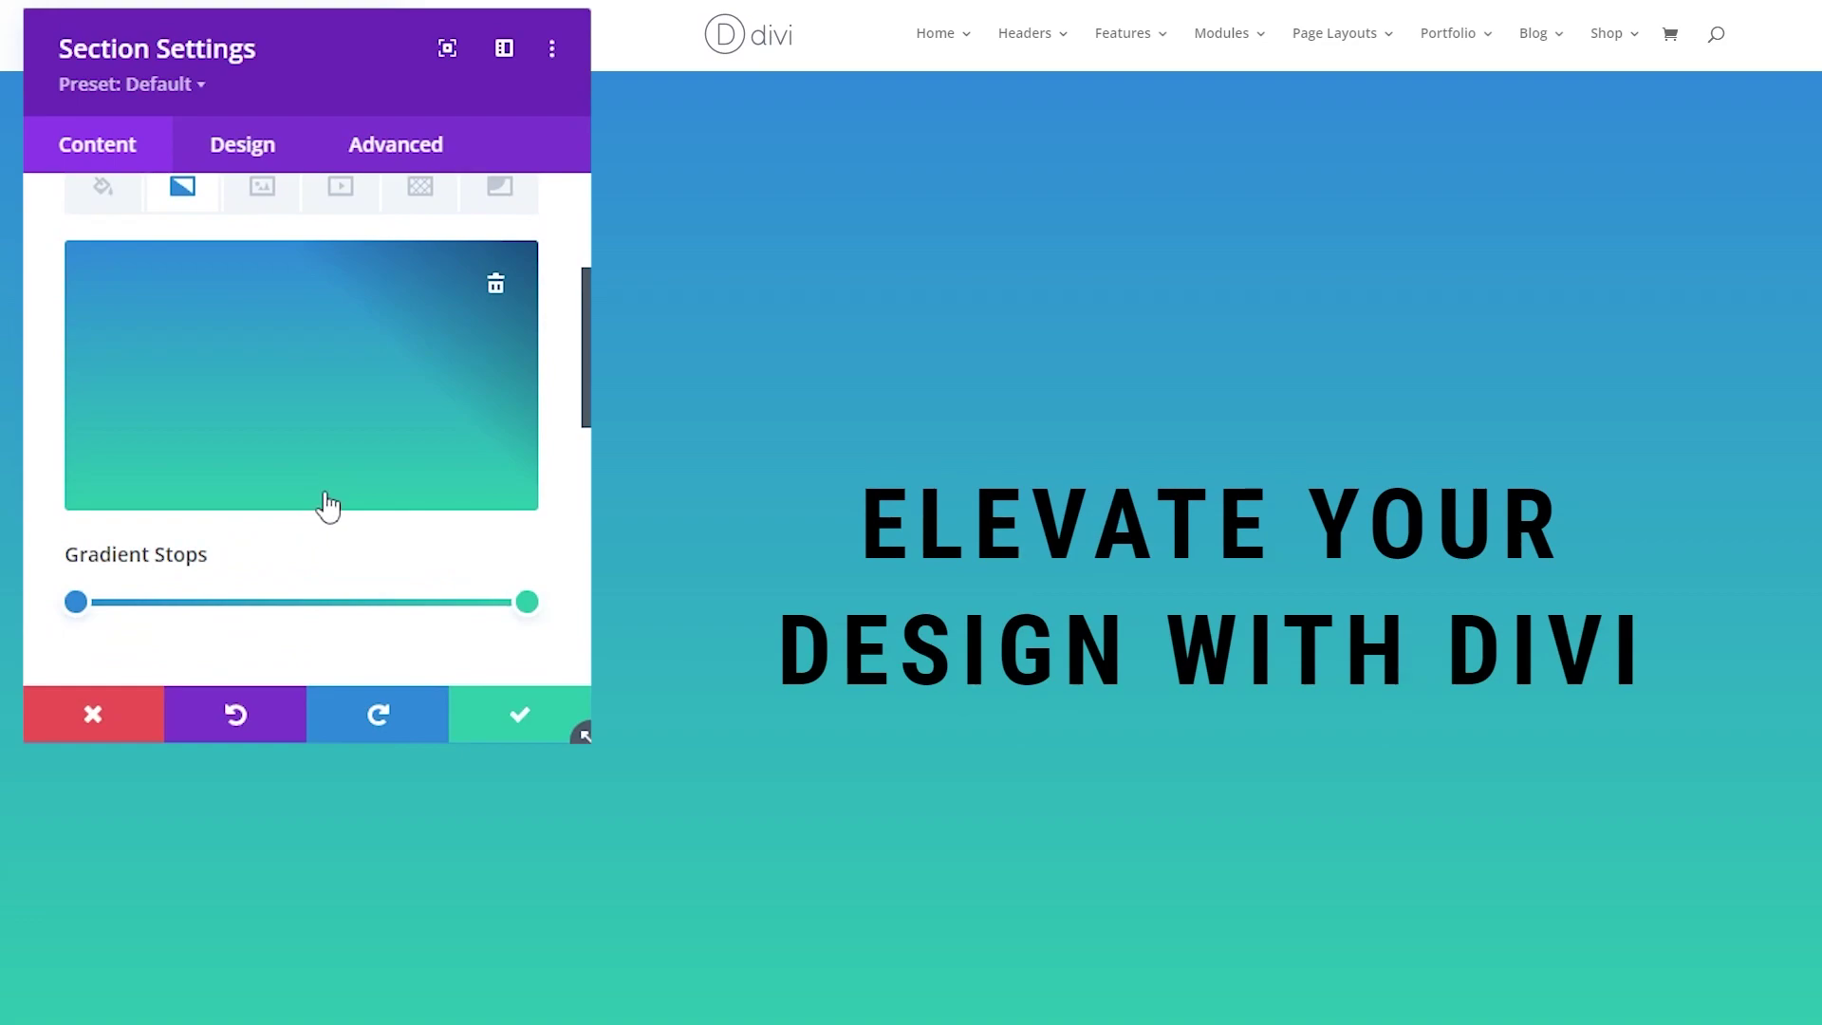
click(75, 601)
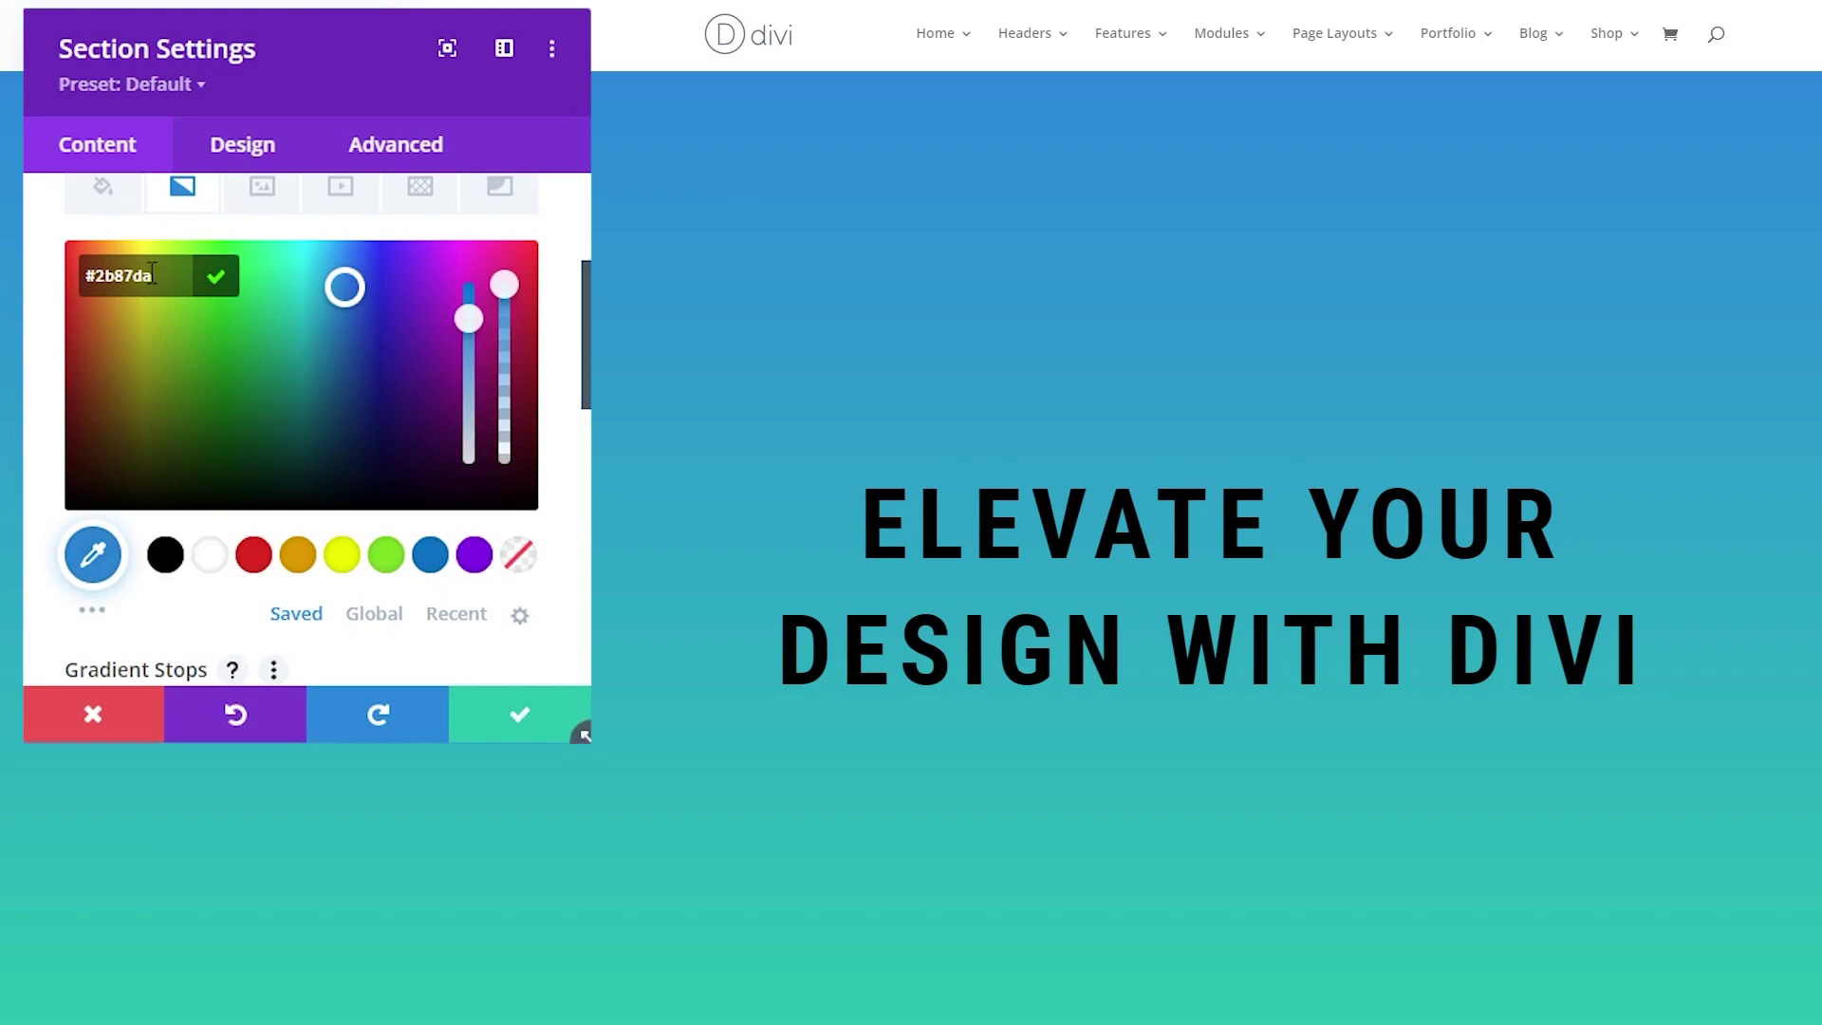
key(ctrl+a)
text(#4f0f75)
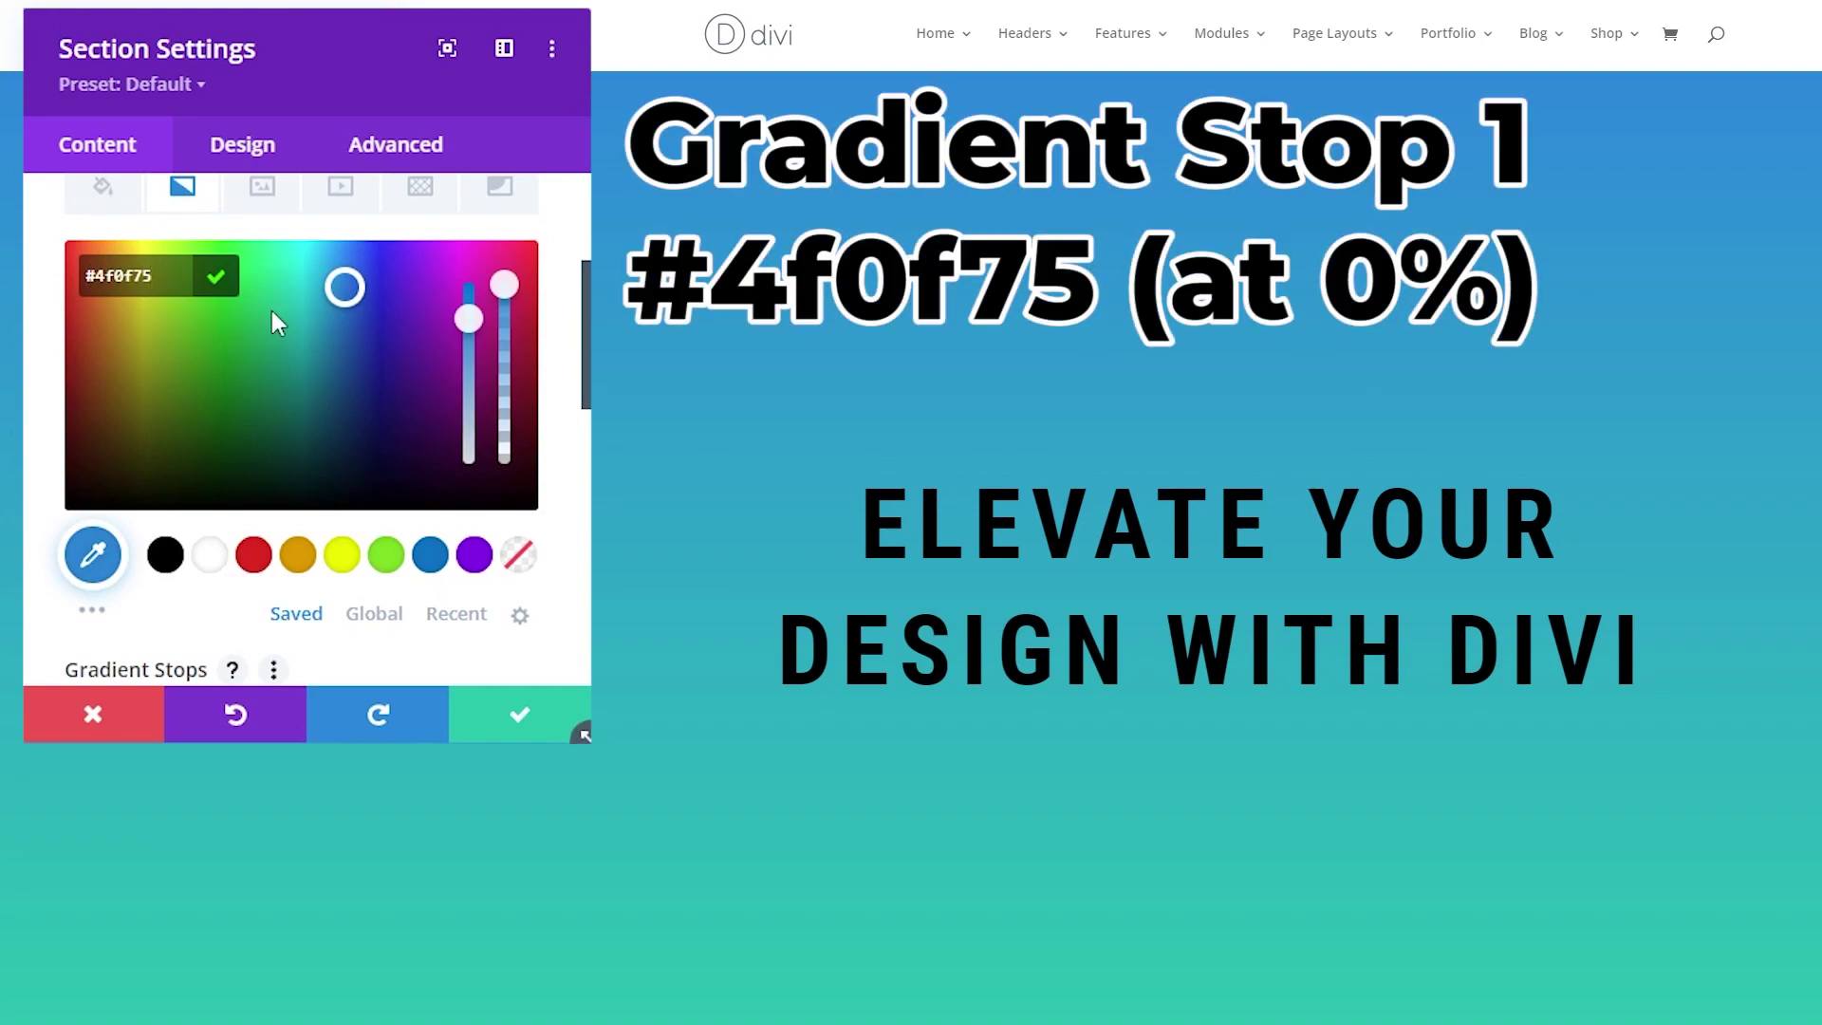
key(Return)
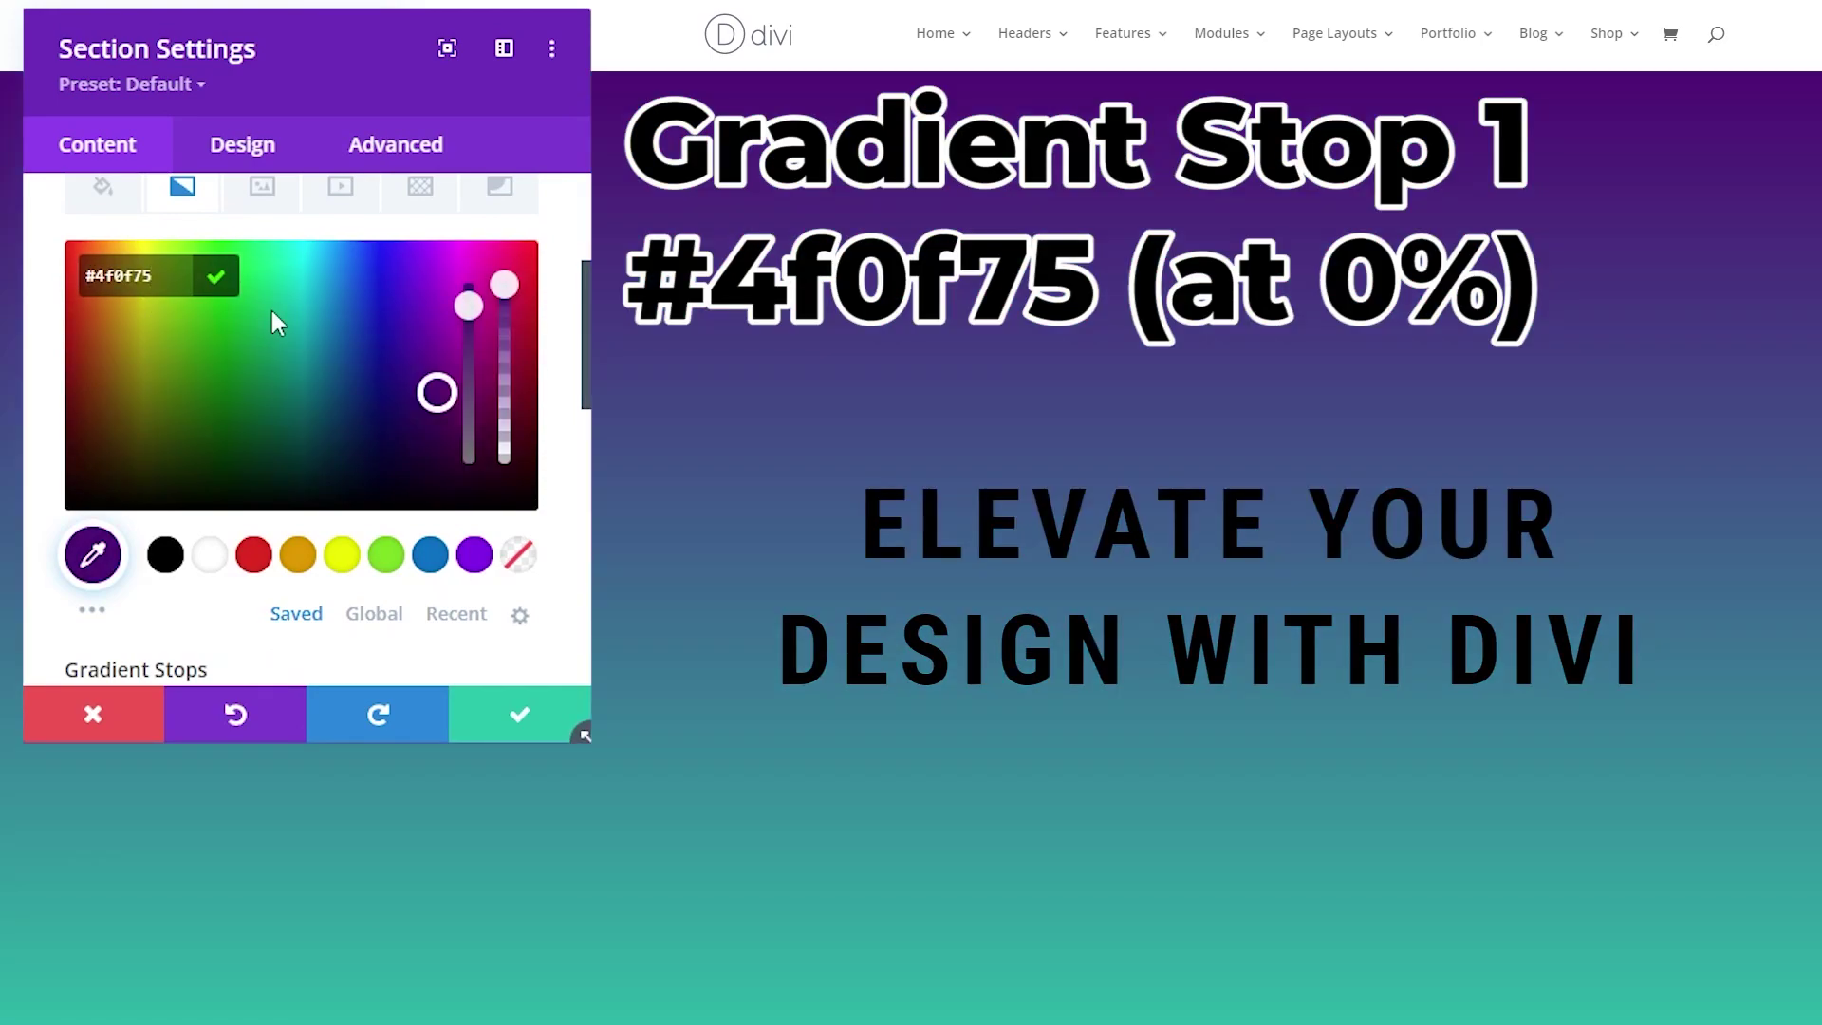
click(233, 280)
Add a second gradient stop near 25% coloured #2843c9
drag(163, 603, 187, 607)
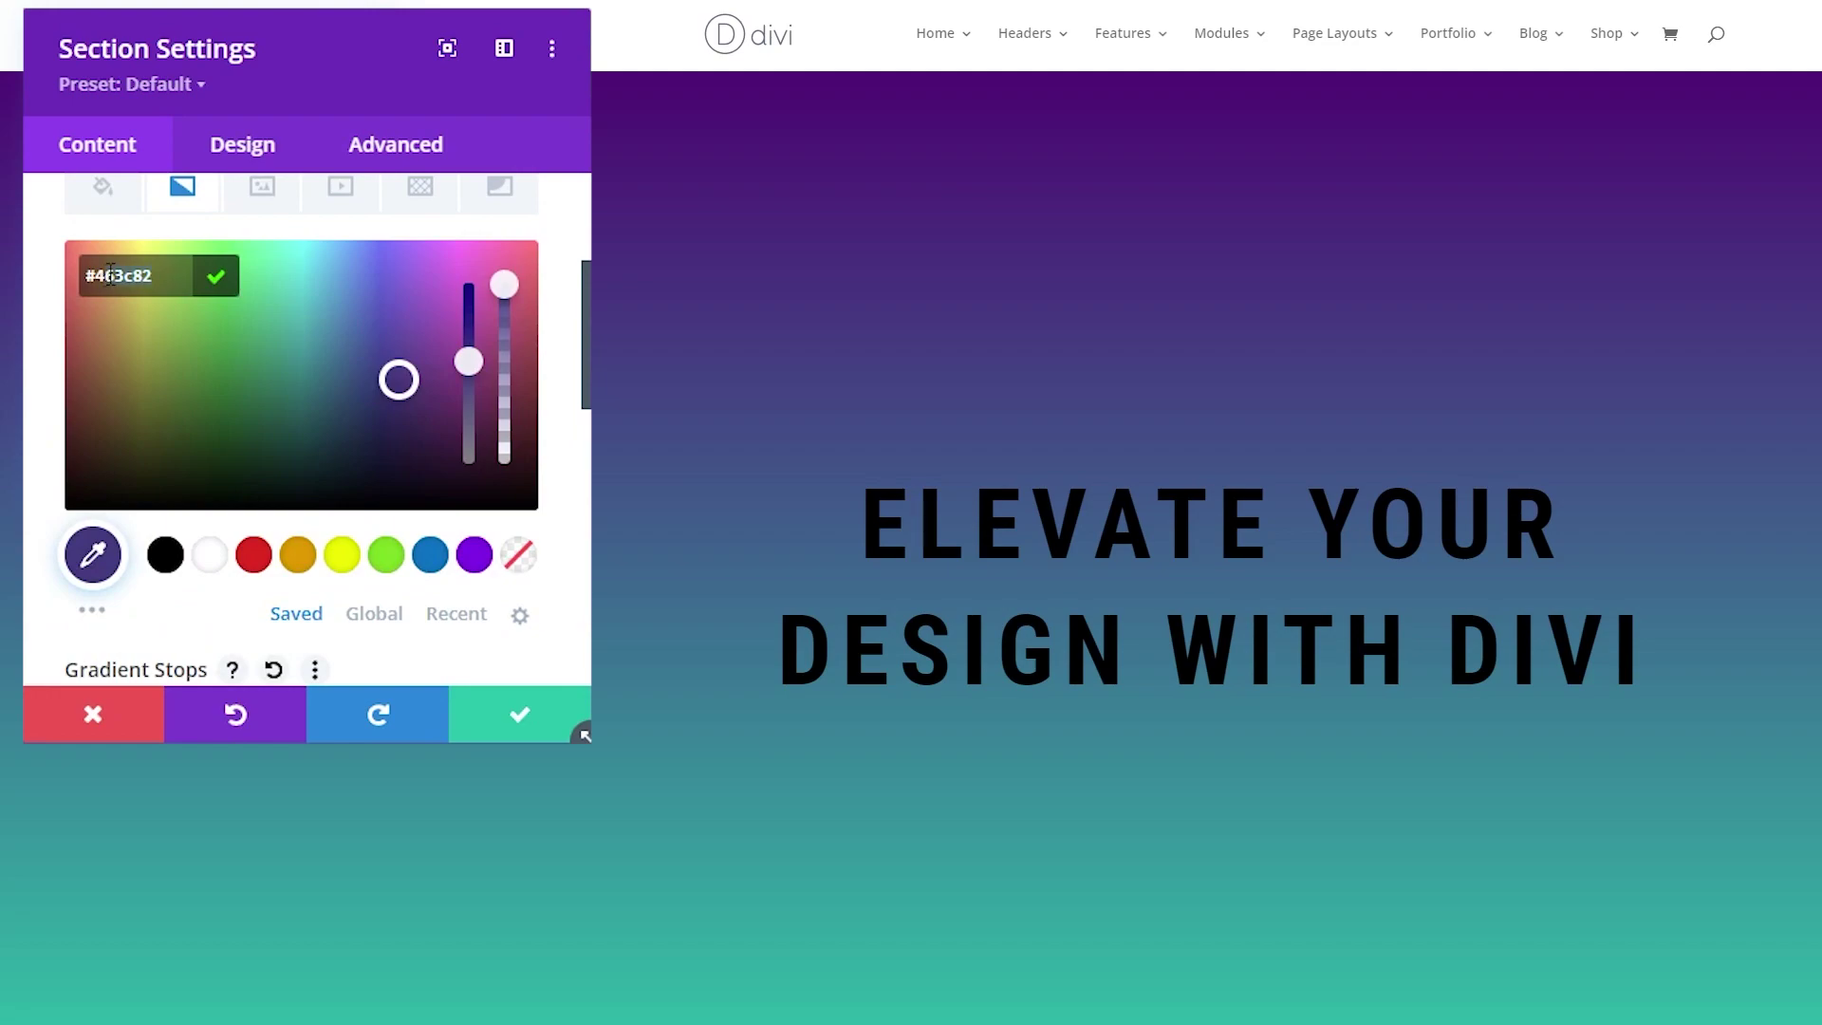
key(ctrl+a)
text(#2843c9)
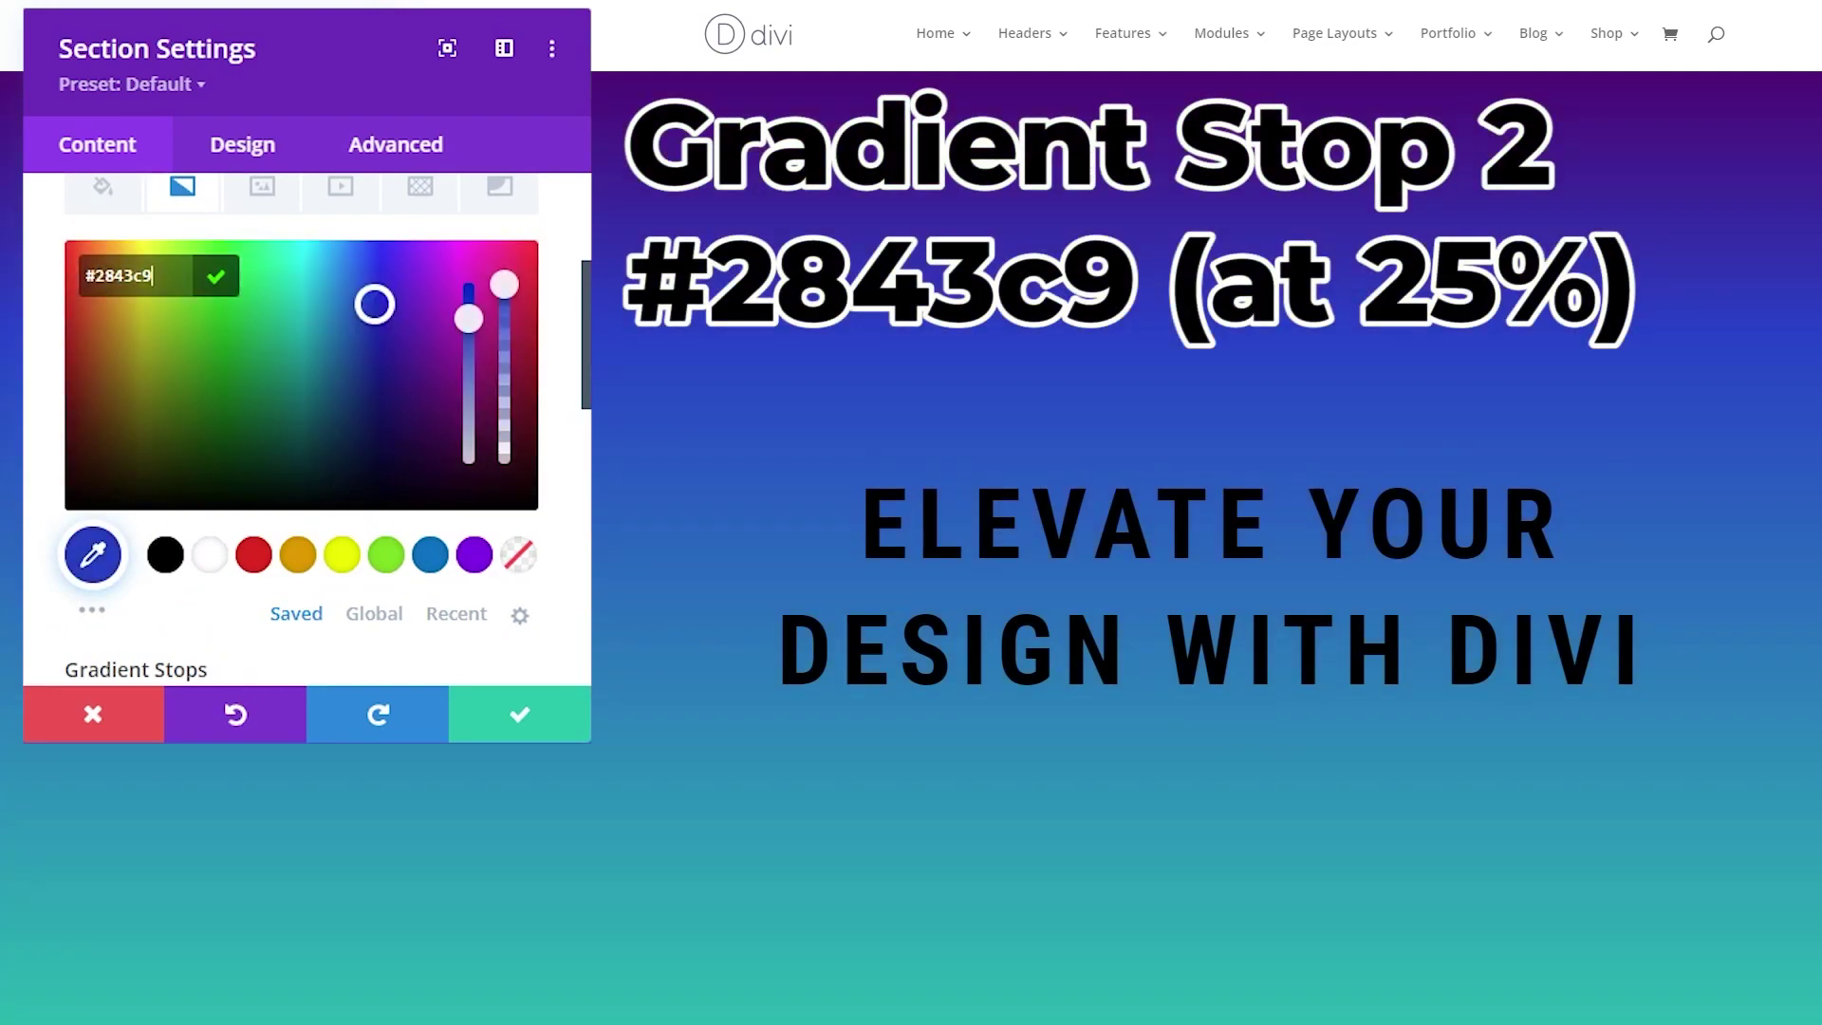
click(582, 731)
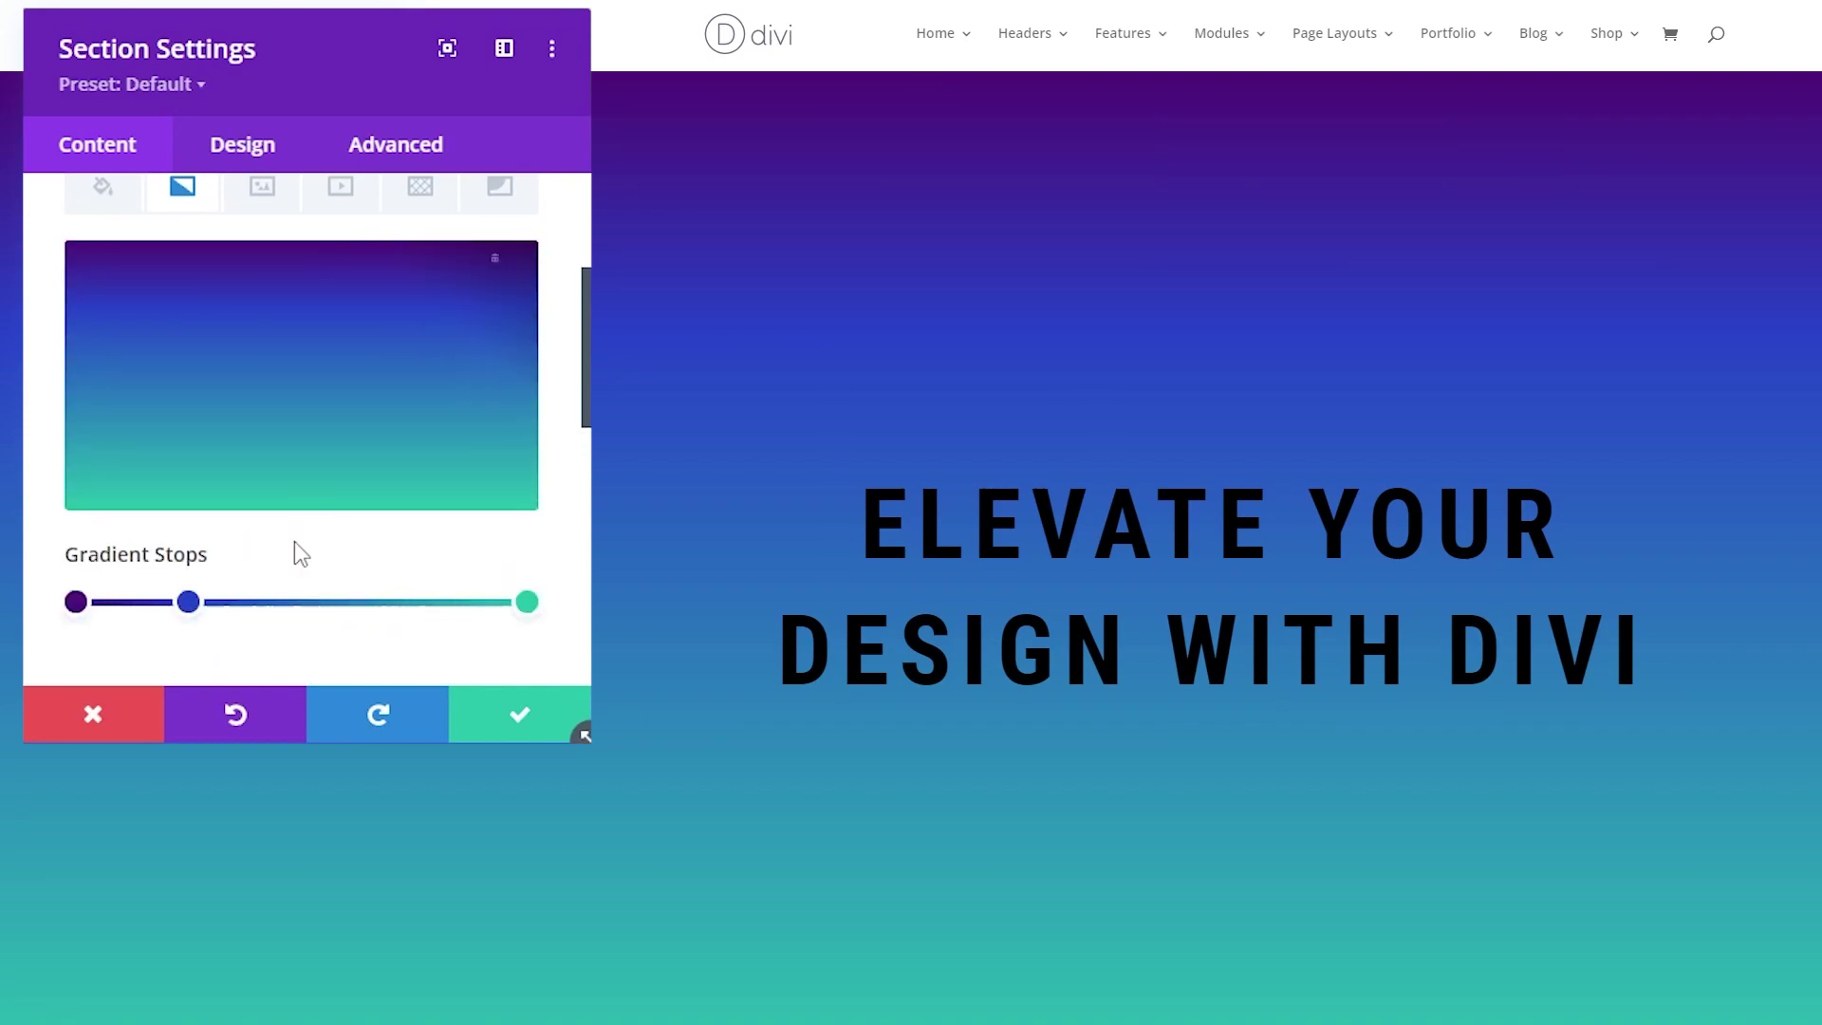
Add a cyan #4ae2e0 stop at 50% and a blue #3881ff stop at 75%
click(303, 601)
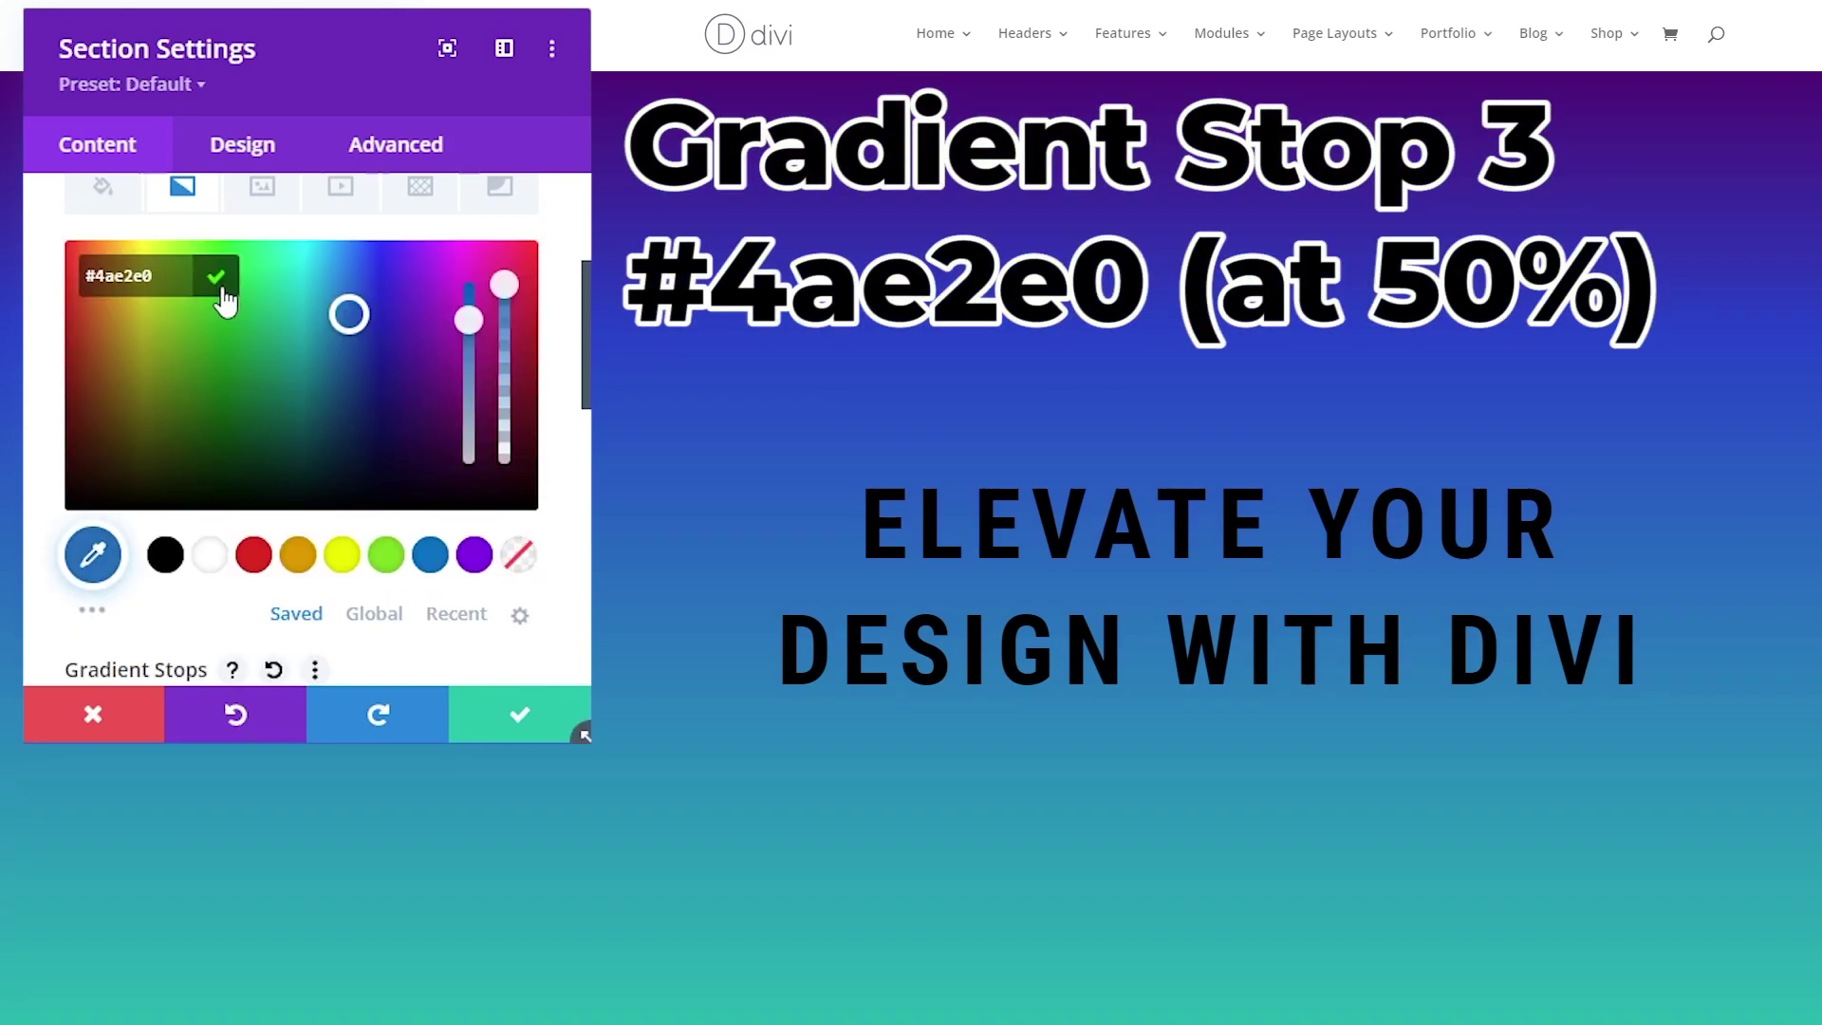
click(222, 288)
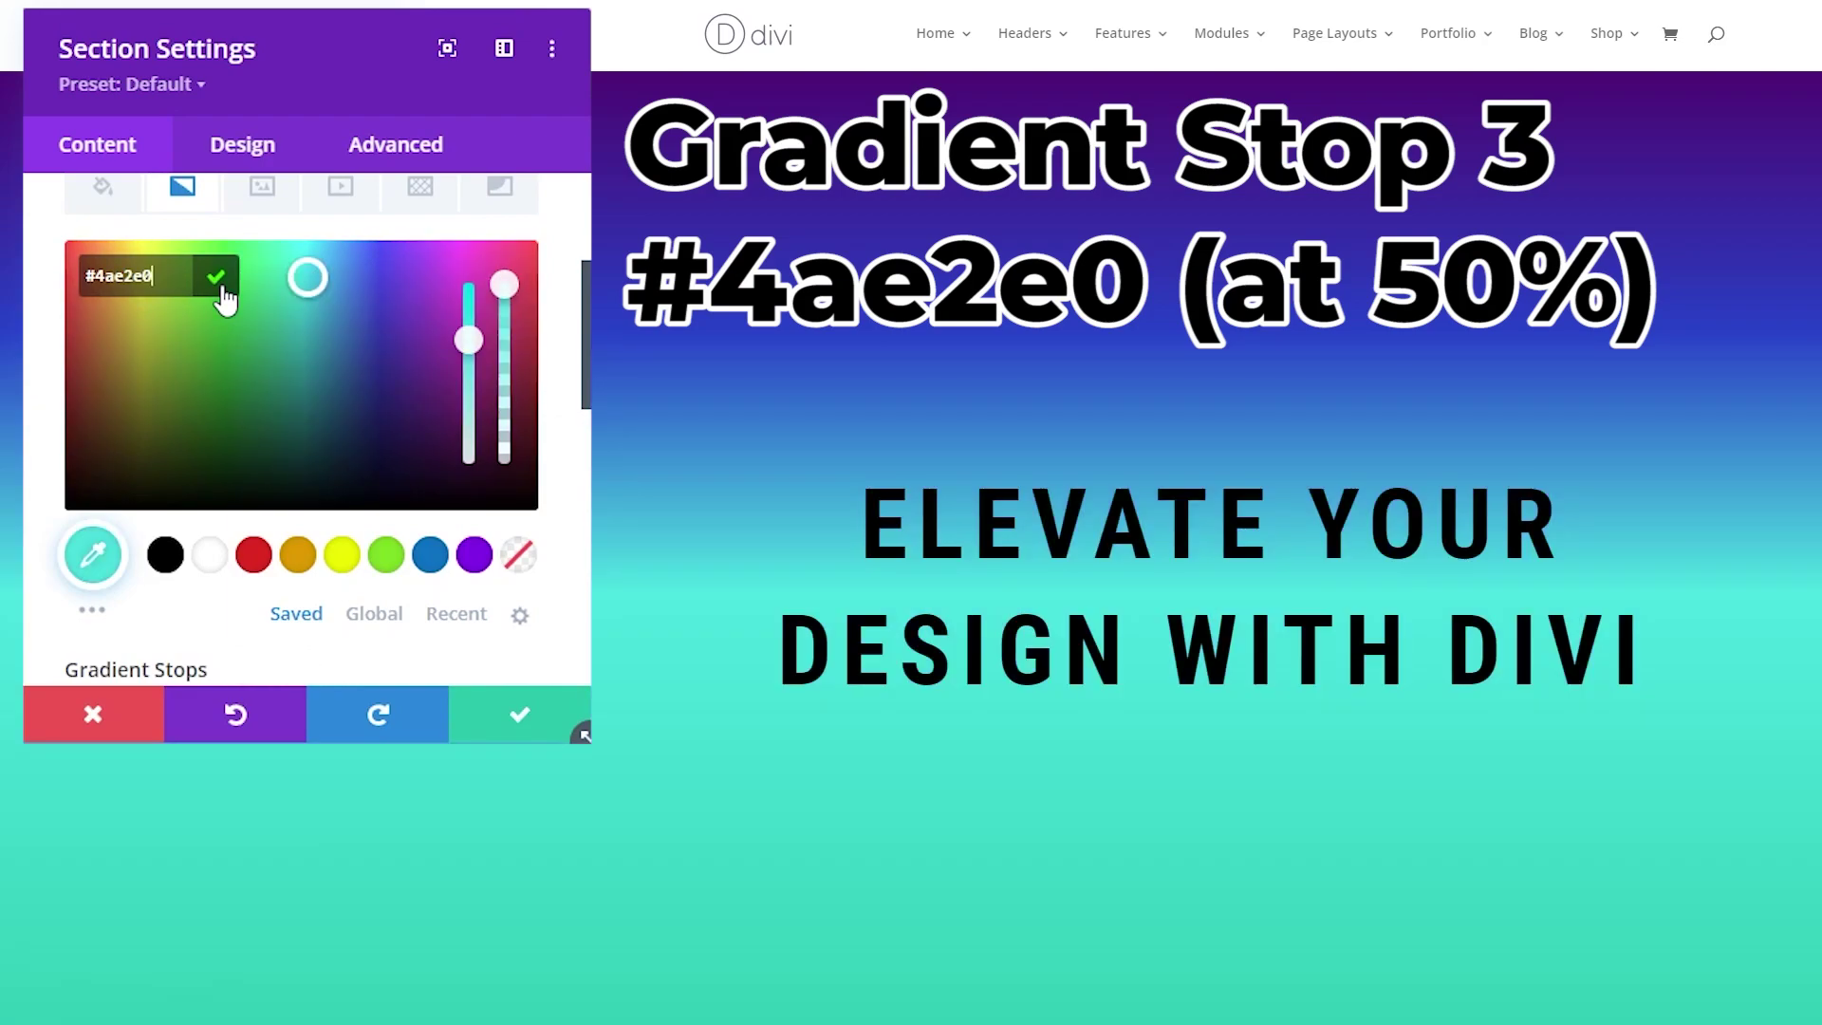
click(408, 612)
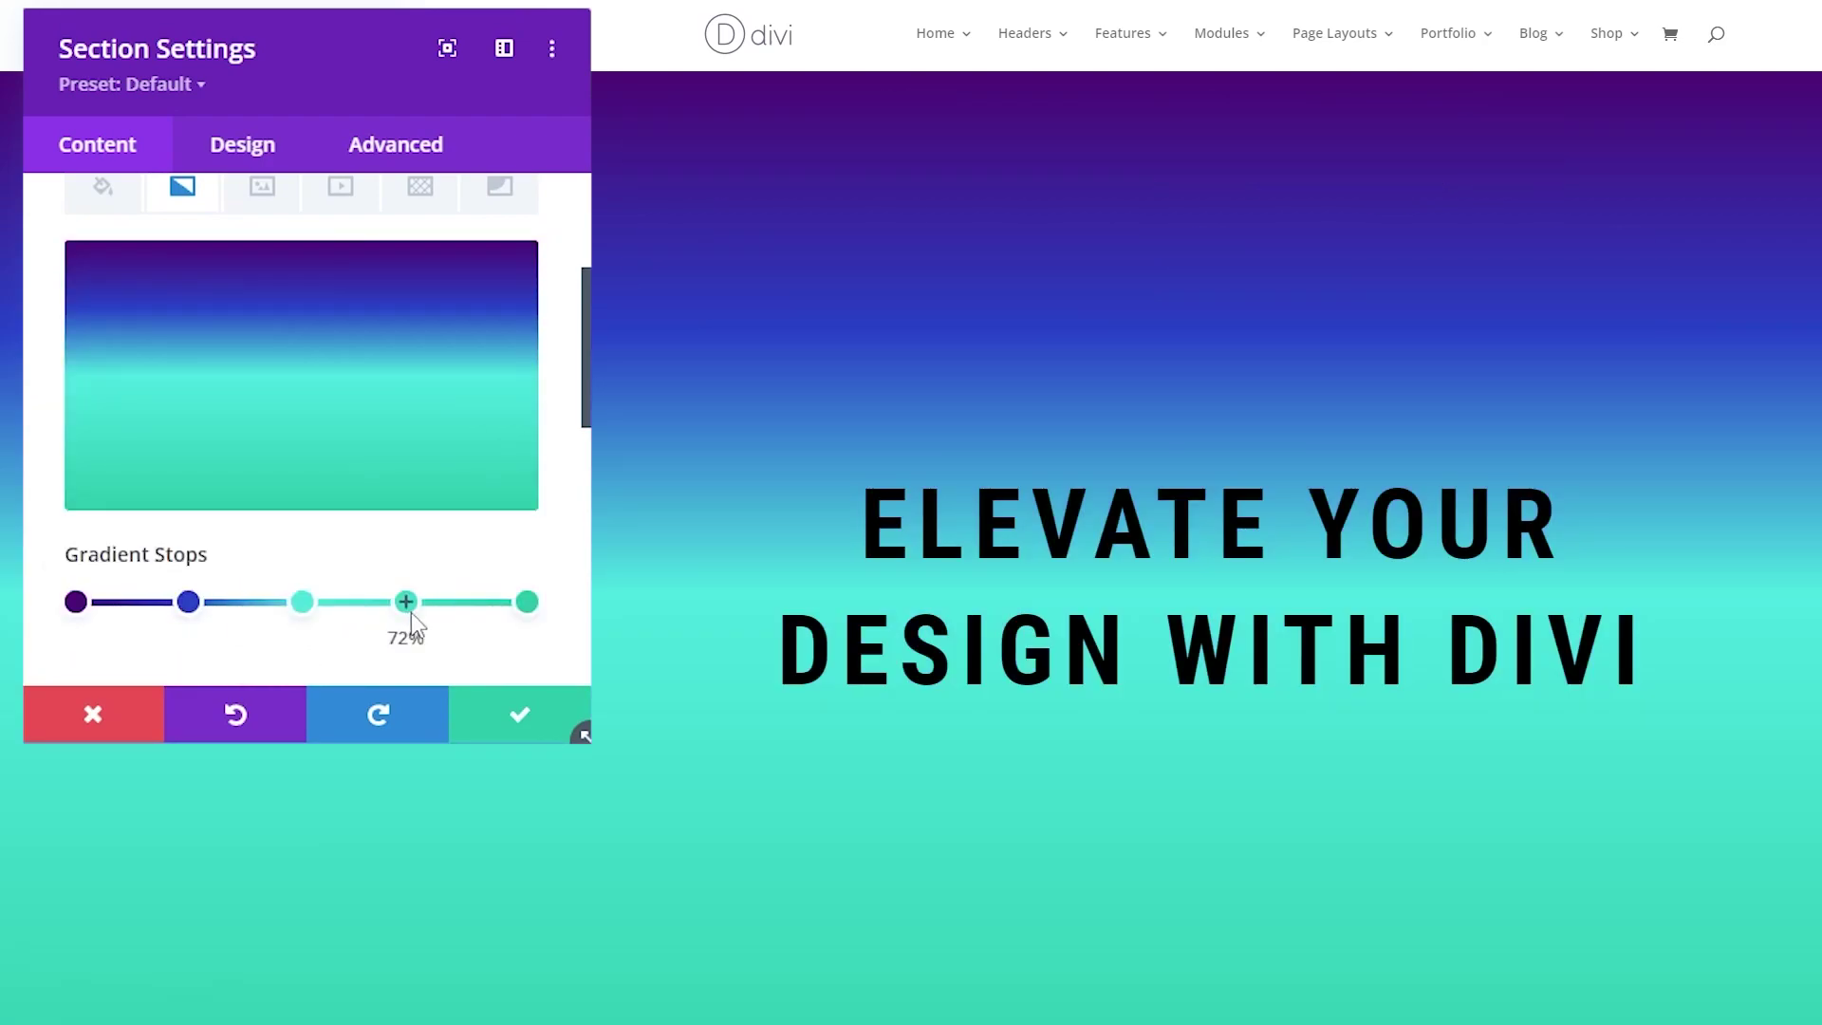
click(417, 612)
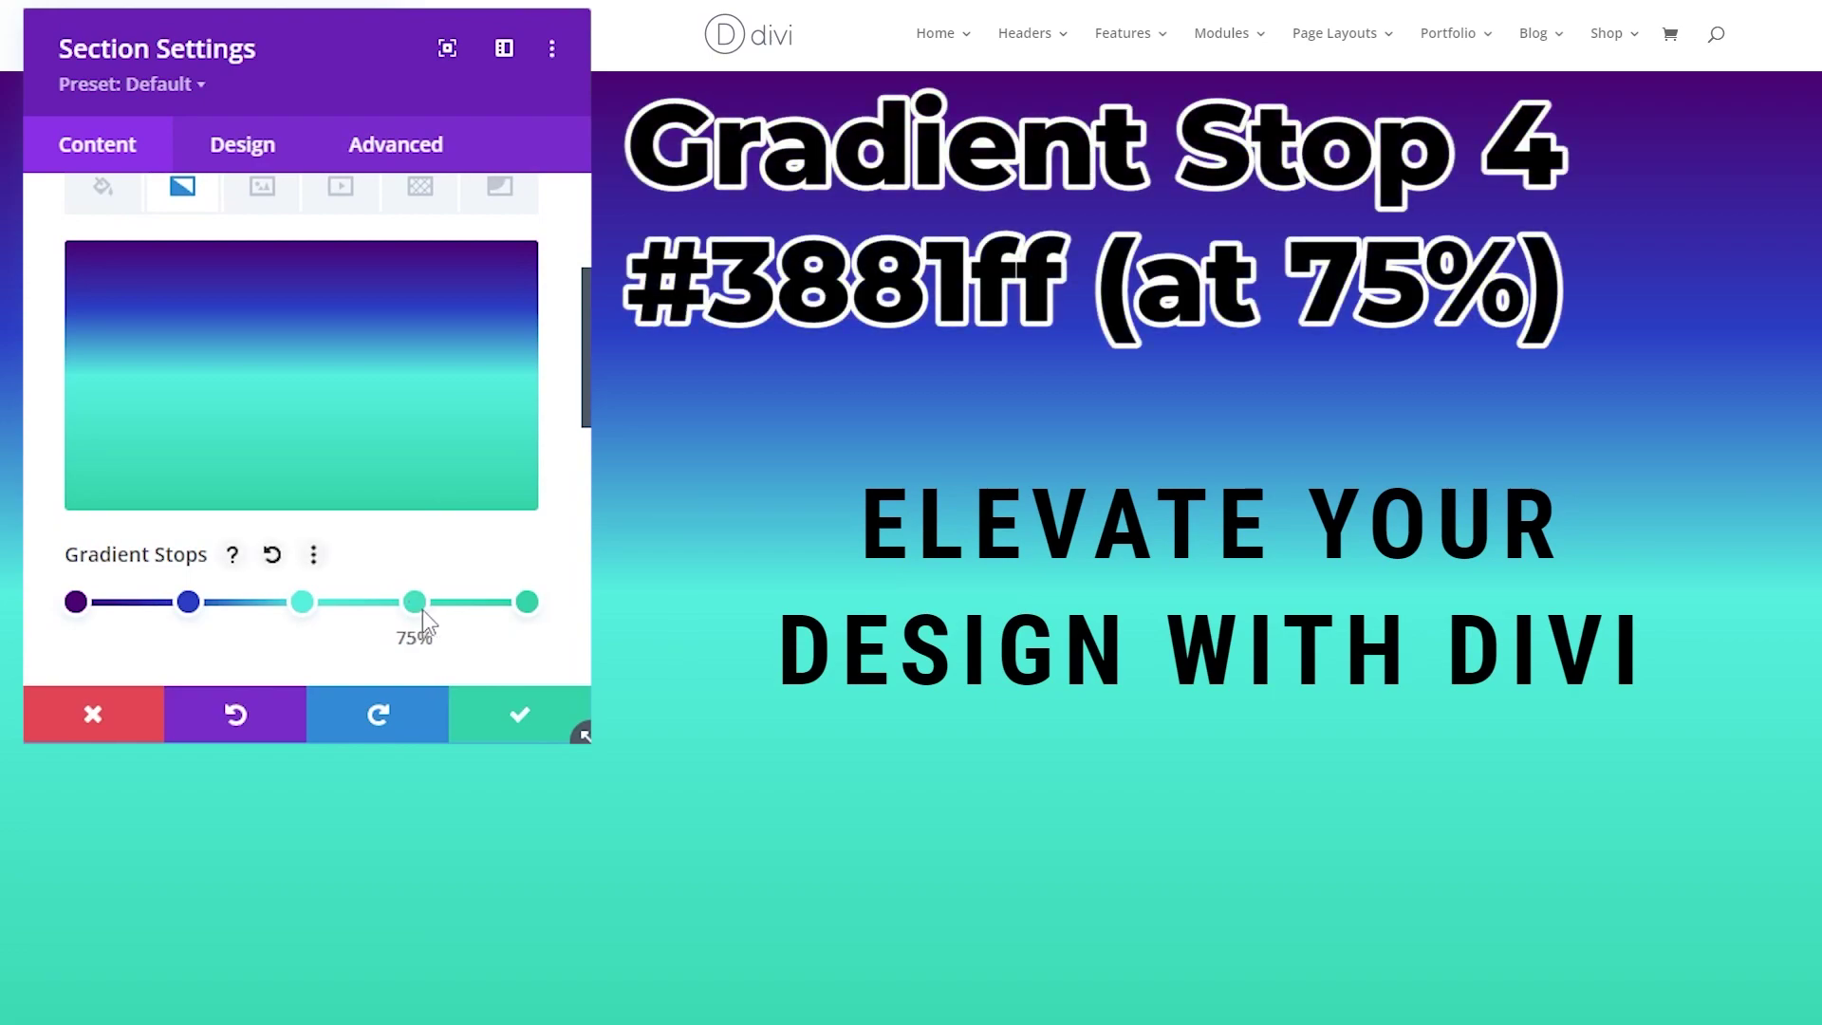
click(414, 606)
text(#3881ff)
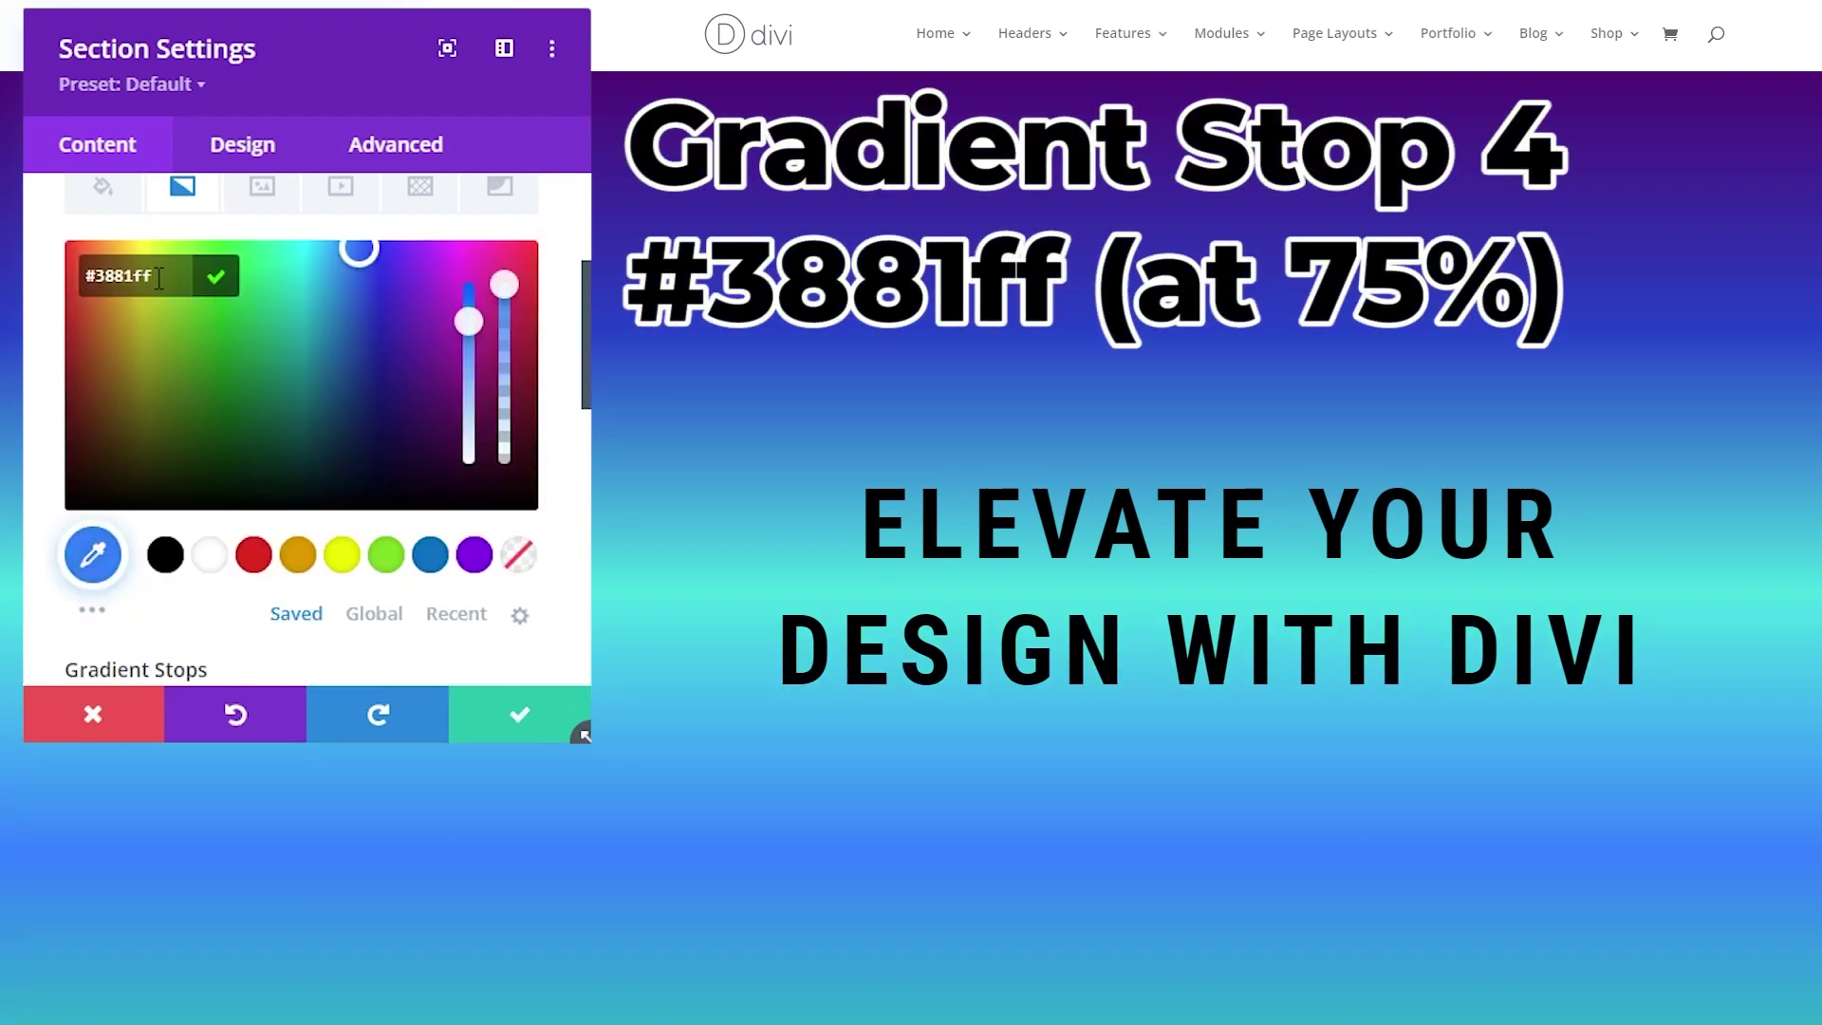
click(217, 282)
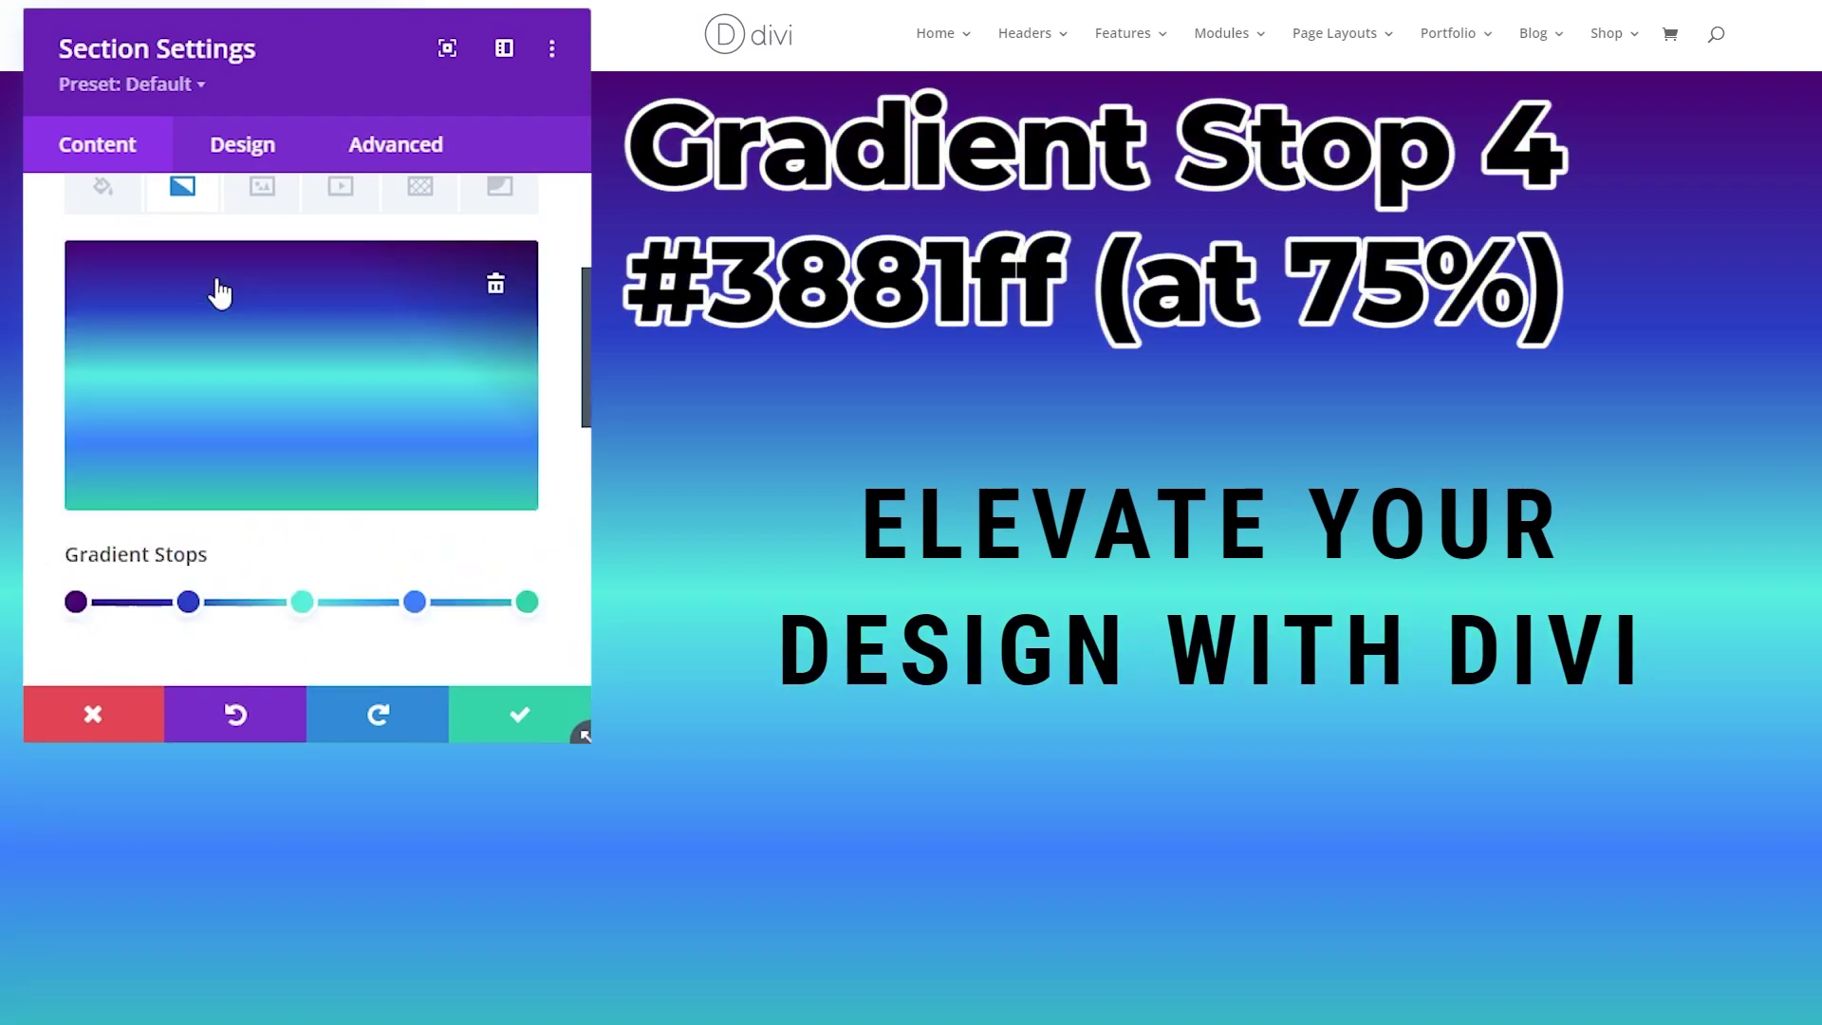
Change the 100% gradient stop colour to purple #4f0f75
click(528, 601)
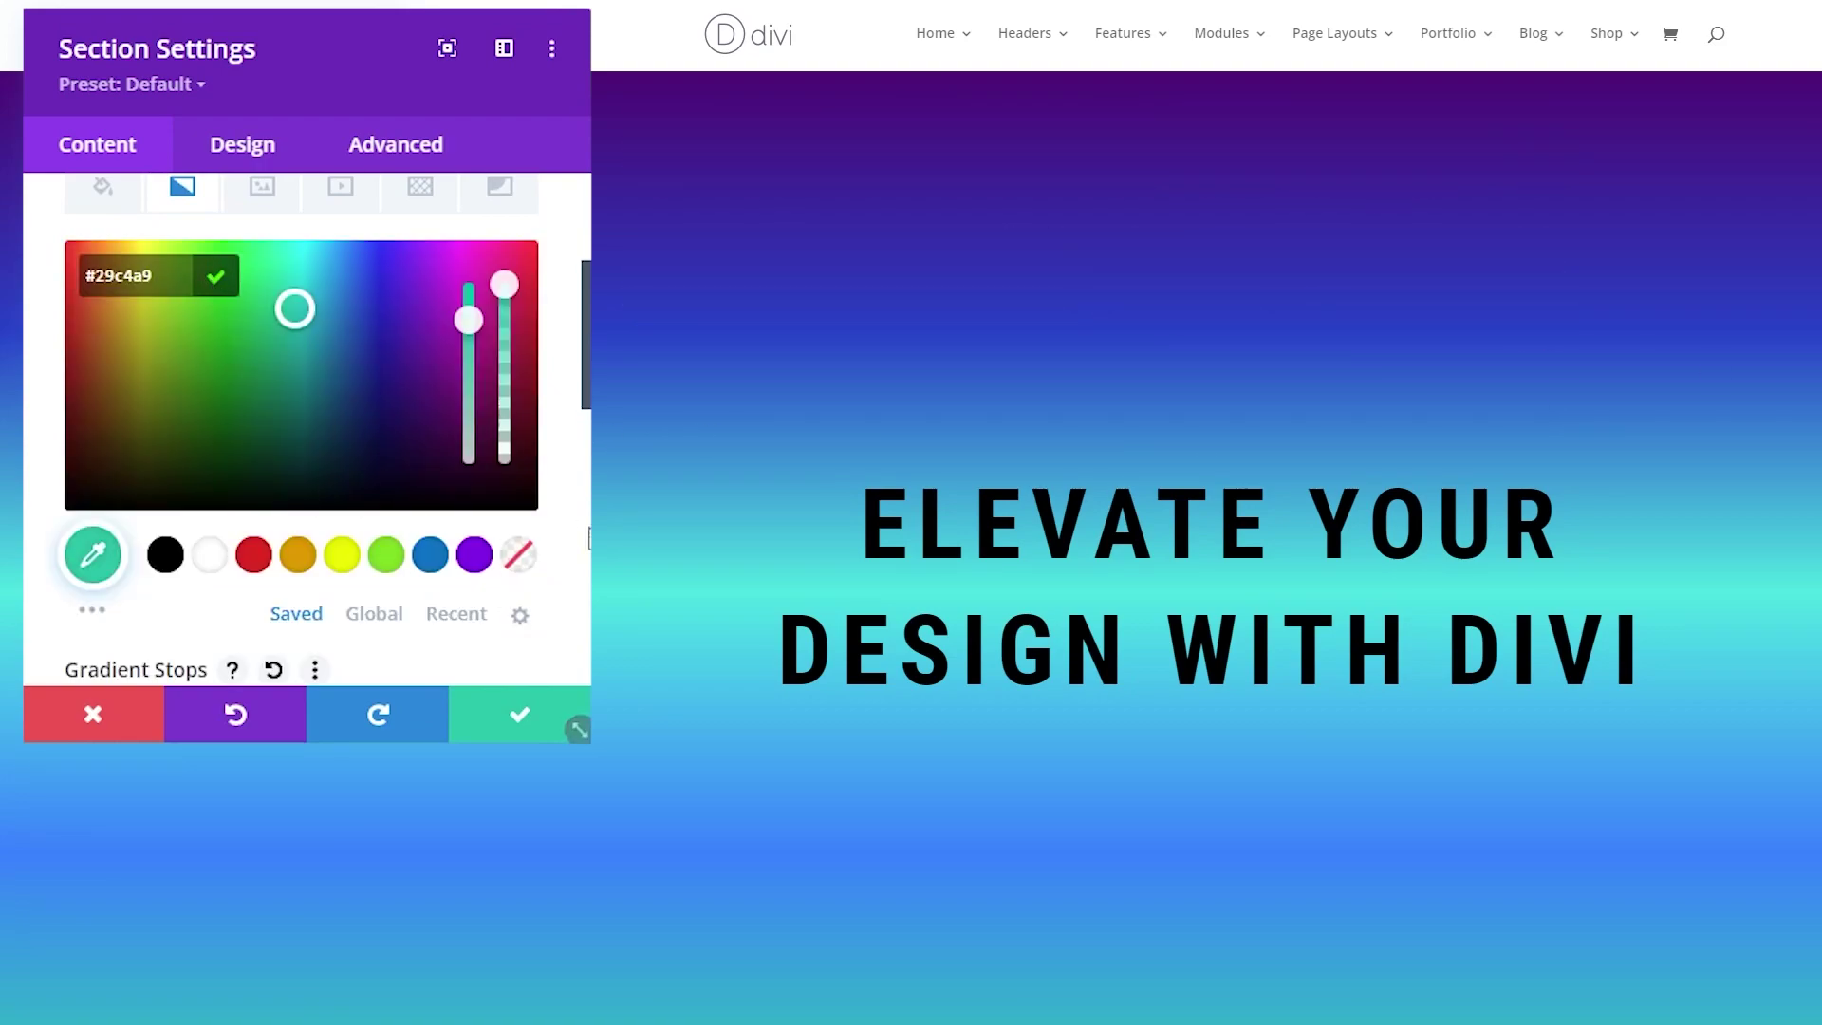
scroll(303, 398, down, 2)
scroll(173, 289, up, 2)
triple_click(105, 283)
text(#4f0f75)
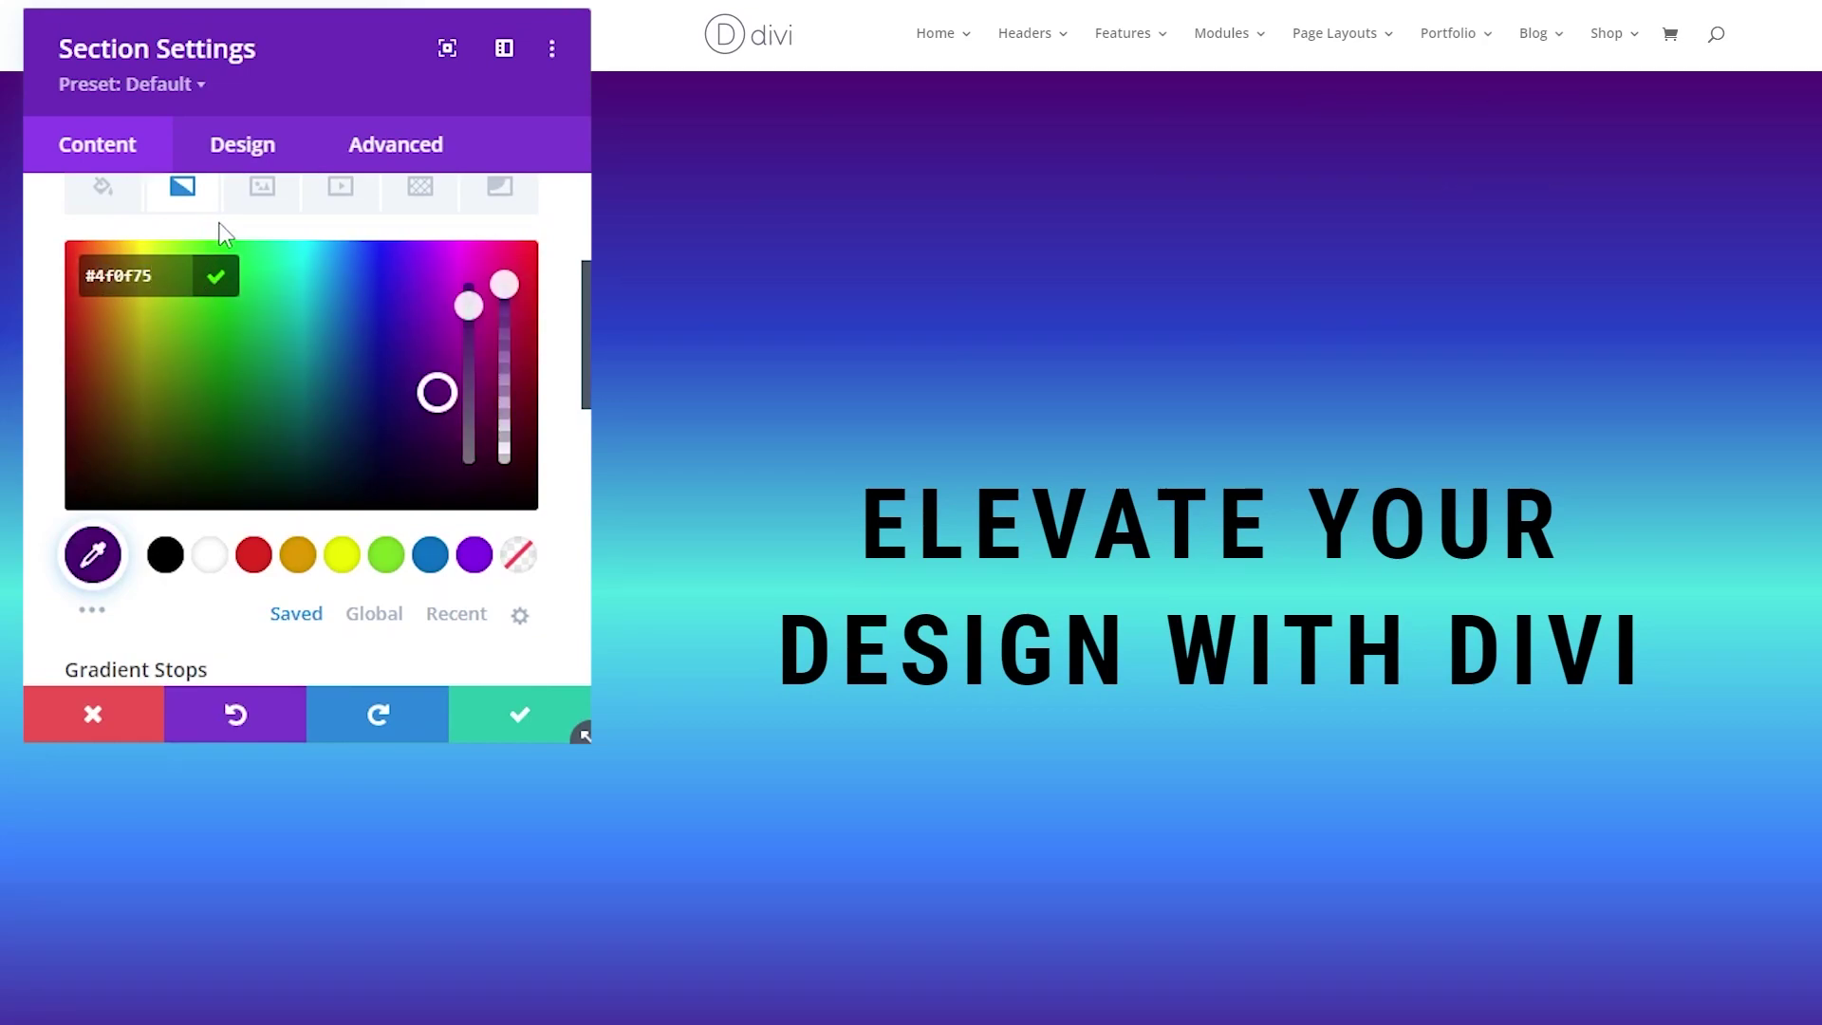
click(219, 282)
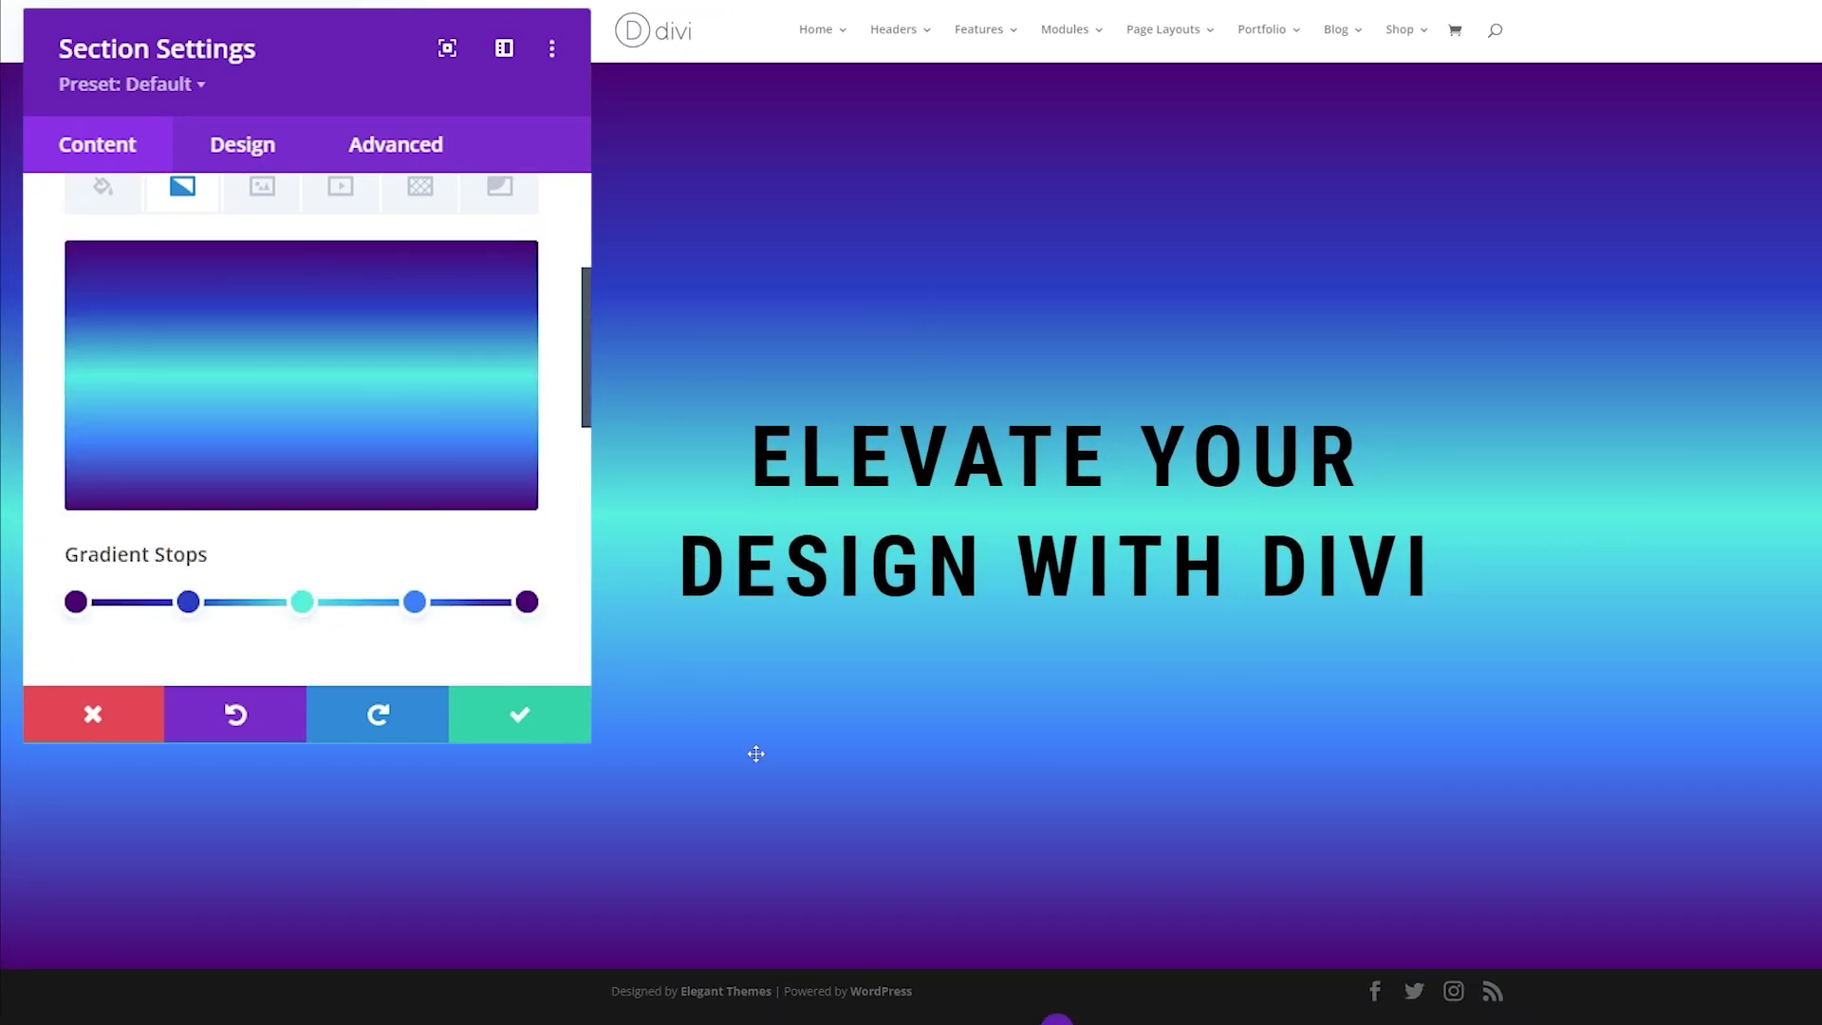
scroll(187, 325, up, 3)
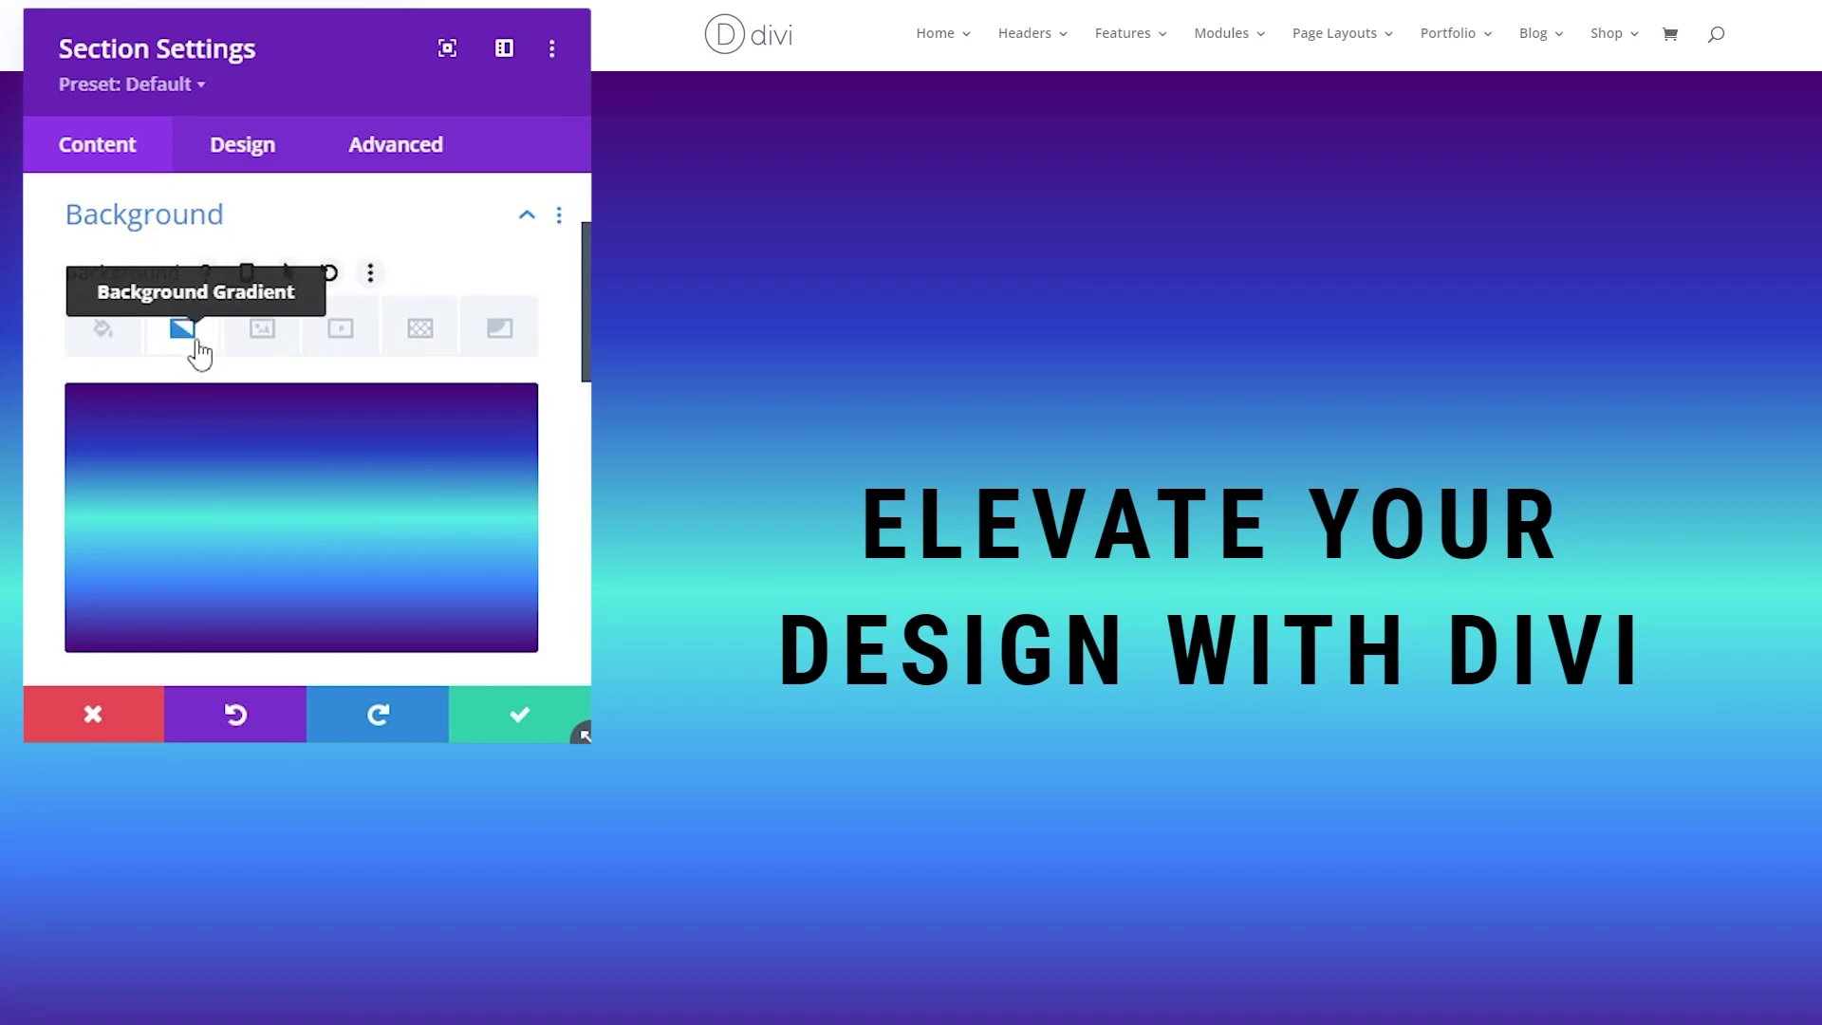
Add a Diagonal Stripes background pattern to the section
click(427, 340)
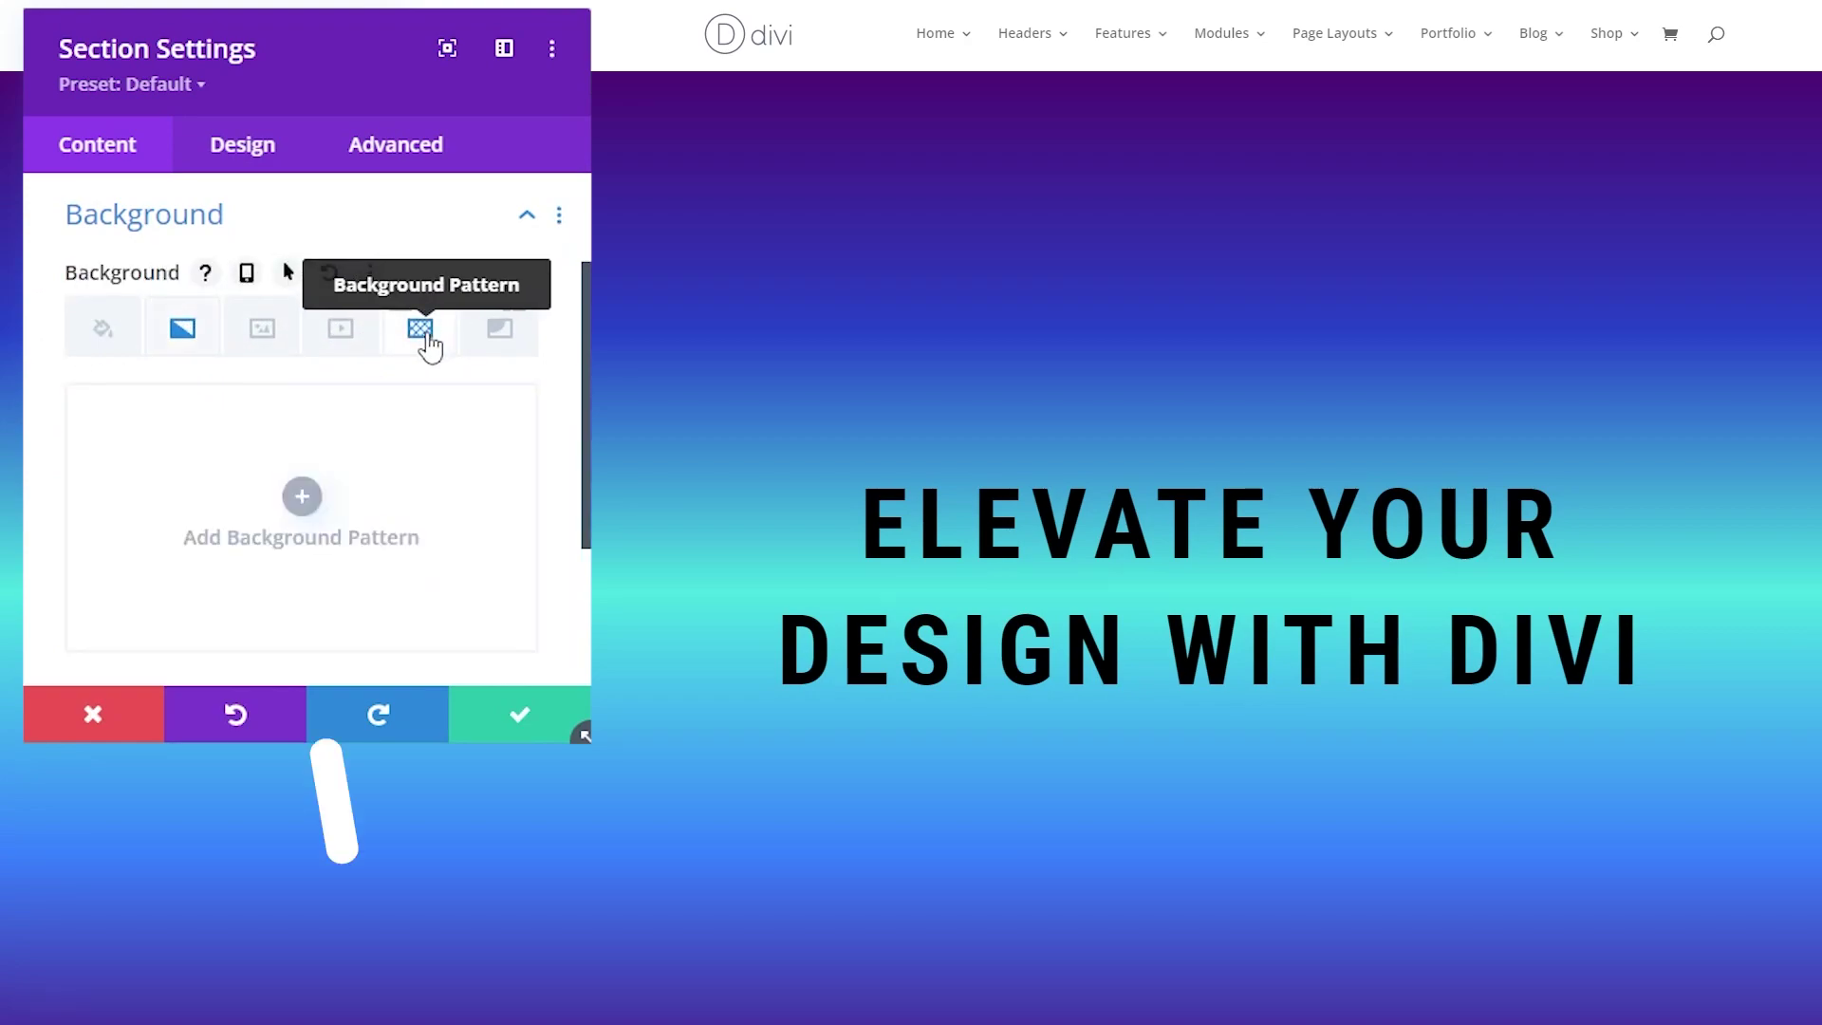
click(304, 507)
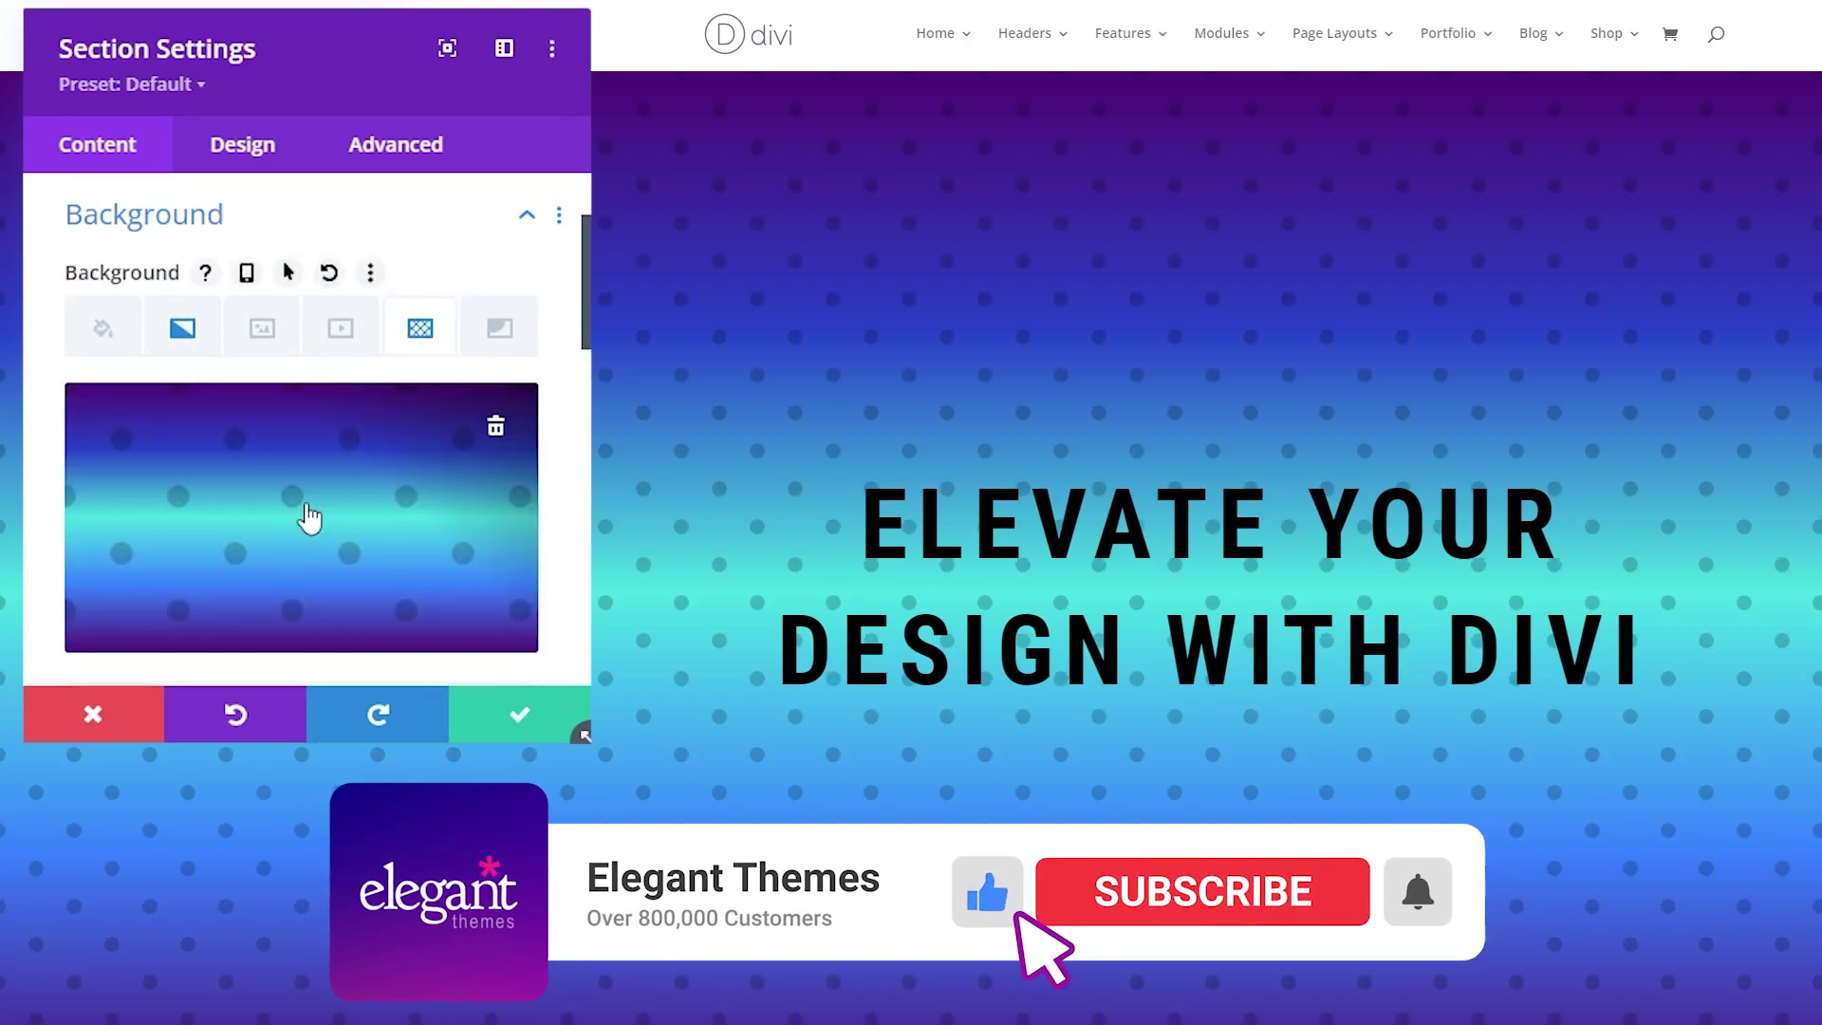
scroll(275, 550, down, 2)
click(252, 577)
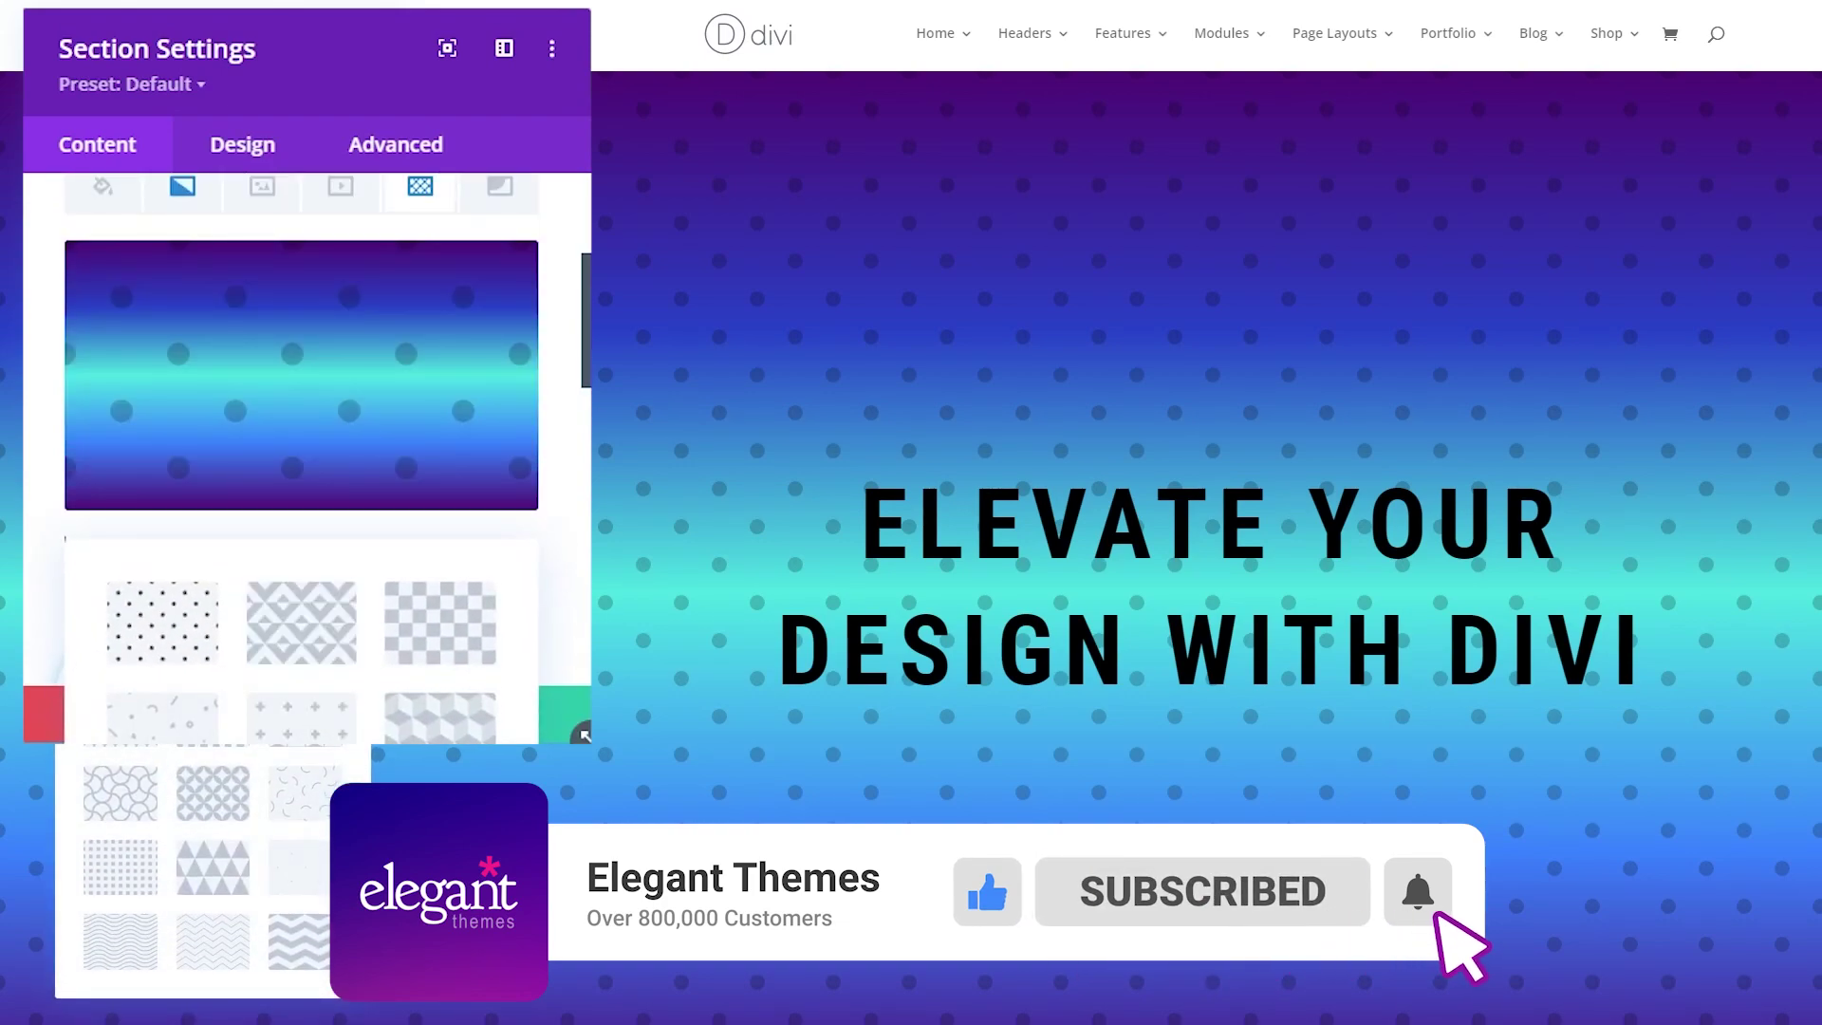
click(289, 609)
scroll(212, 611, down, 2)
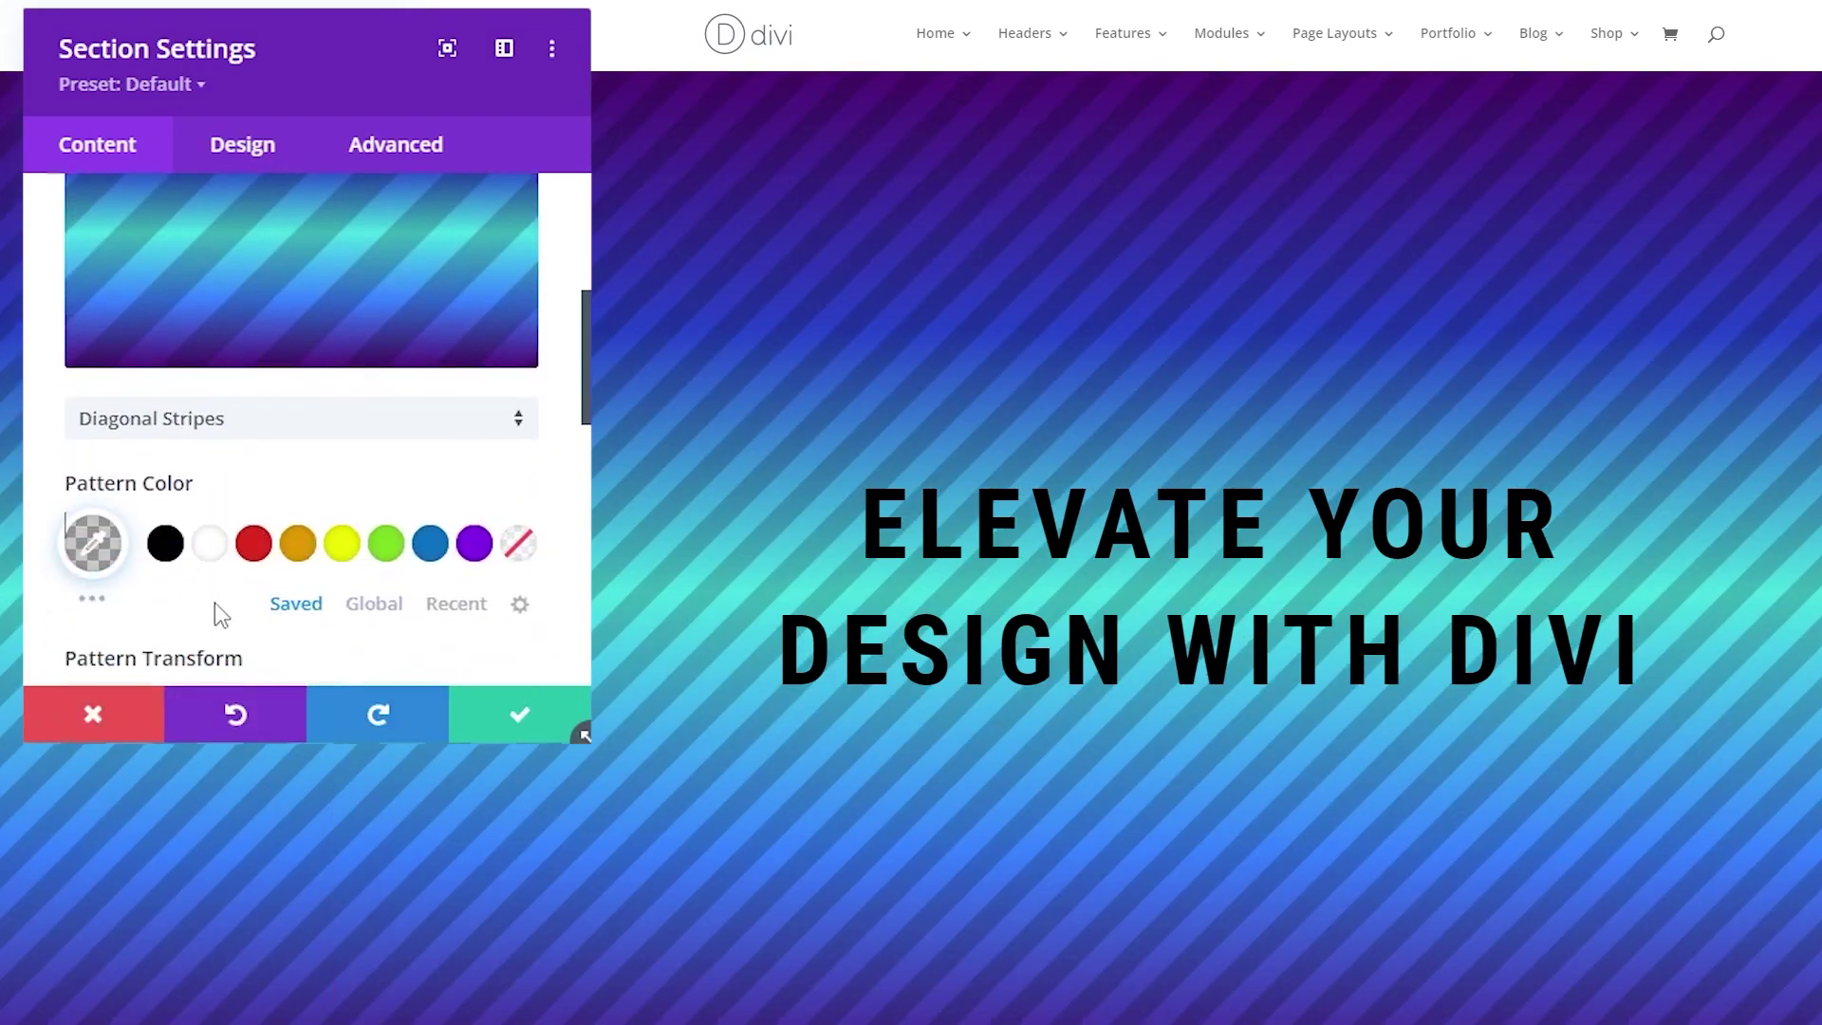
Set the pattern colour to translucent purple rgba(79,15,117,0.23)
click(89, 540)
click(142, 542)
key(ctrl+a)
text(rgba(79,15,117,0.23))
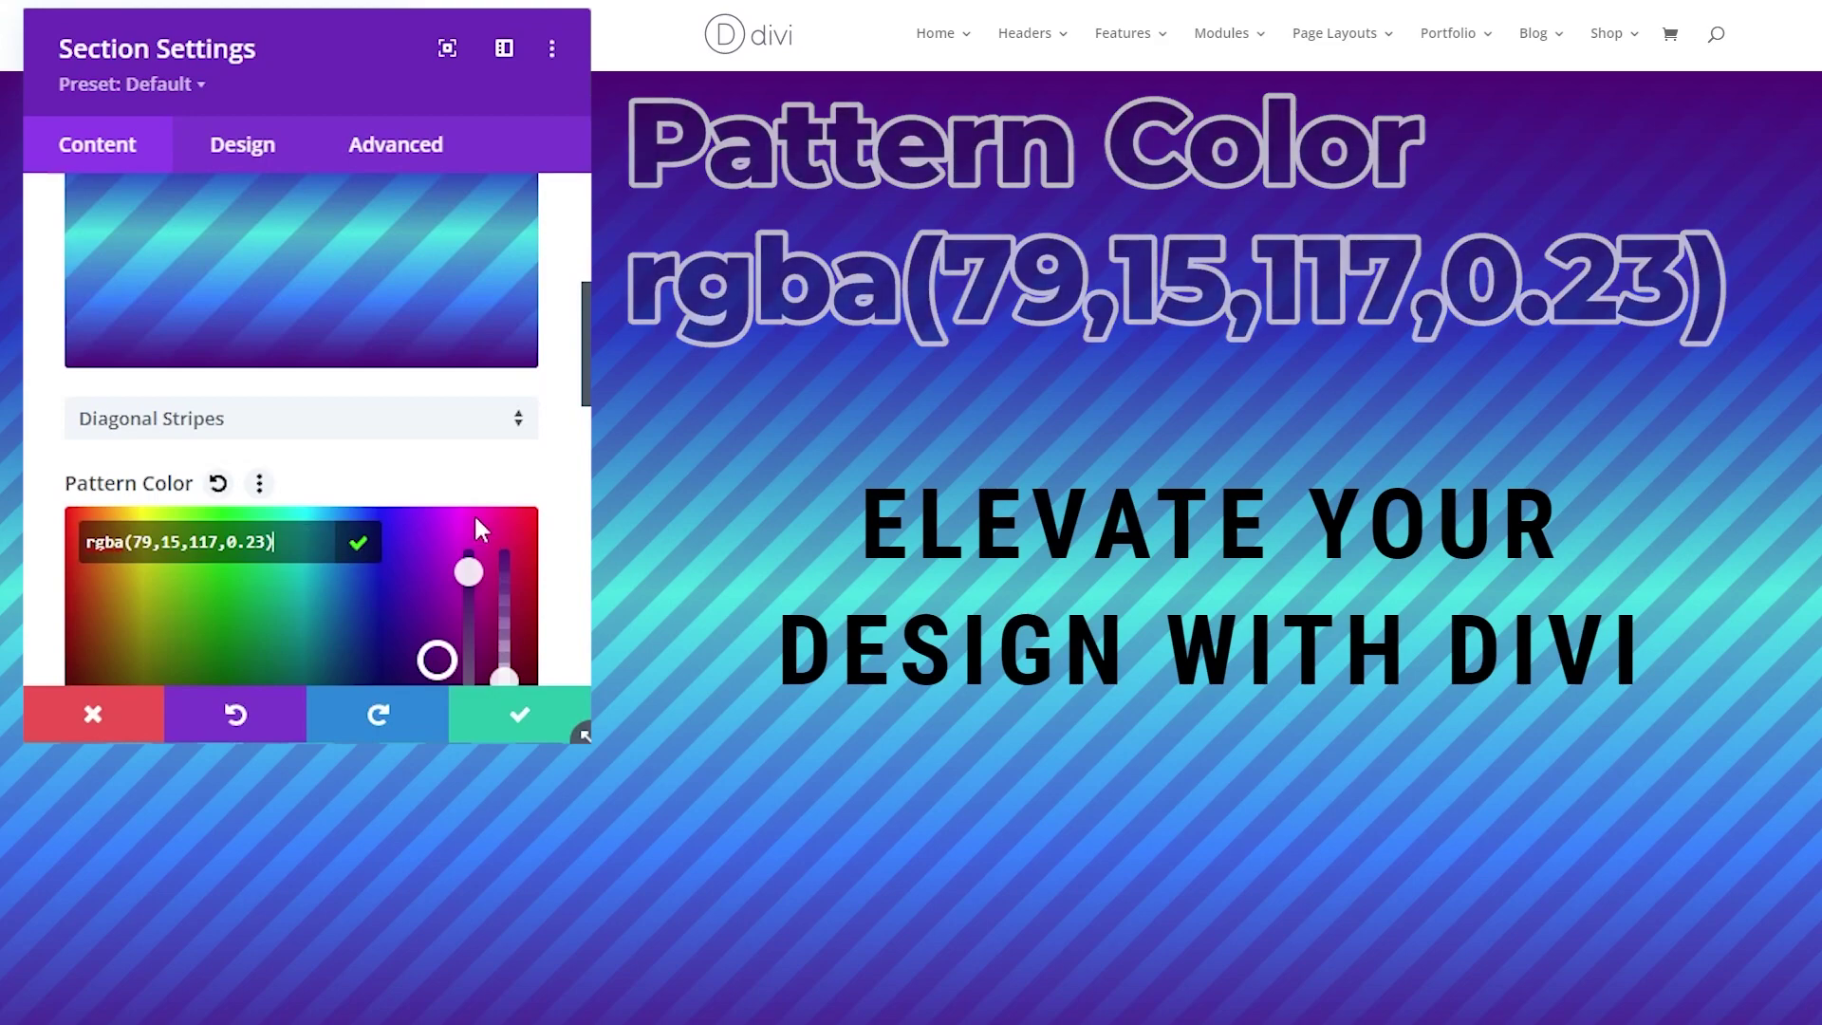
click(358, 541)
scroll(370, 479, down, 2)
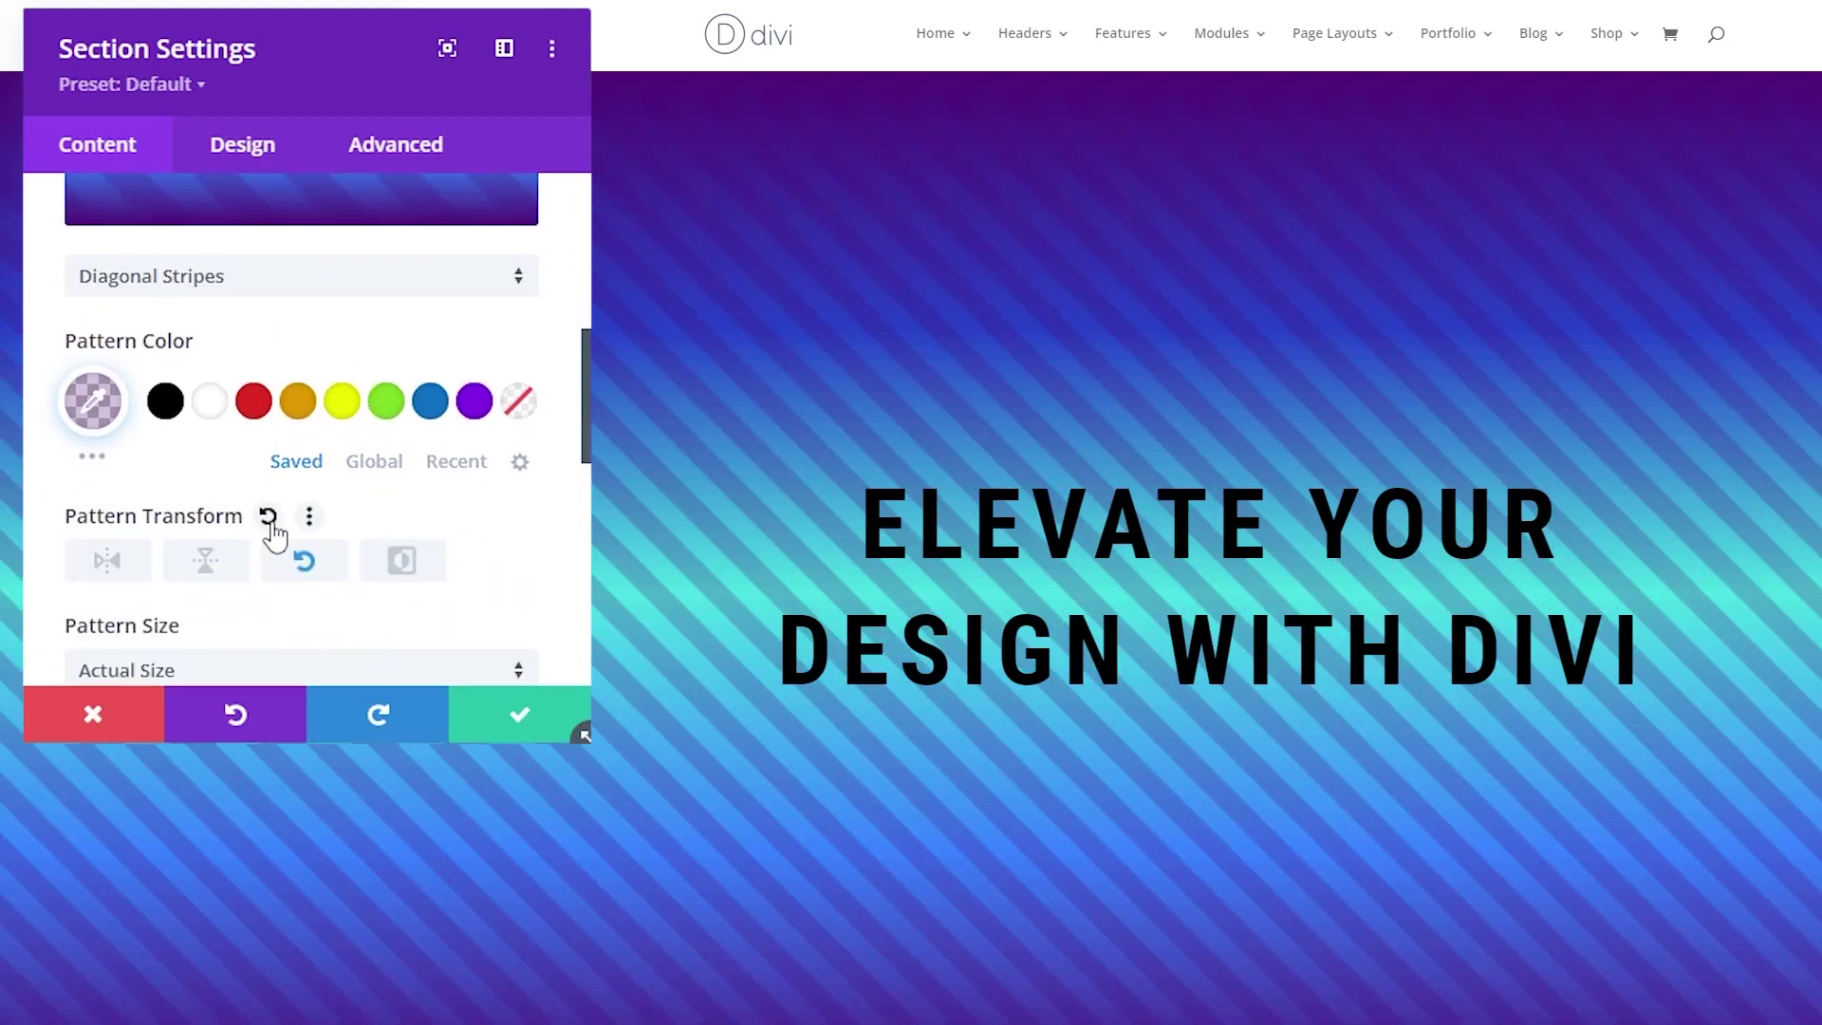
scroll(285, 531, down, 3)
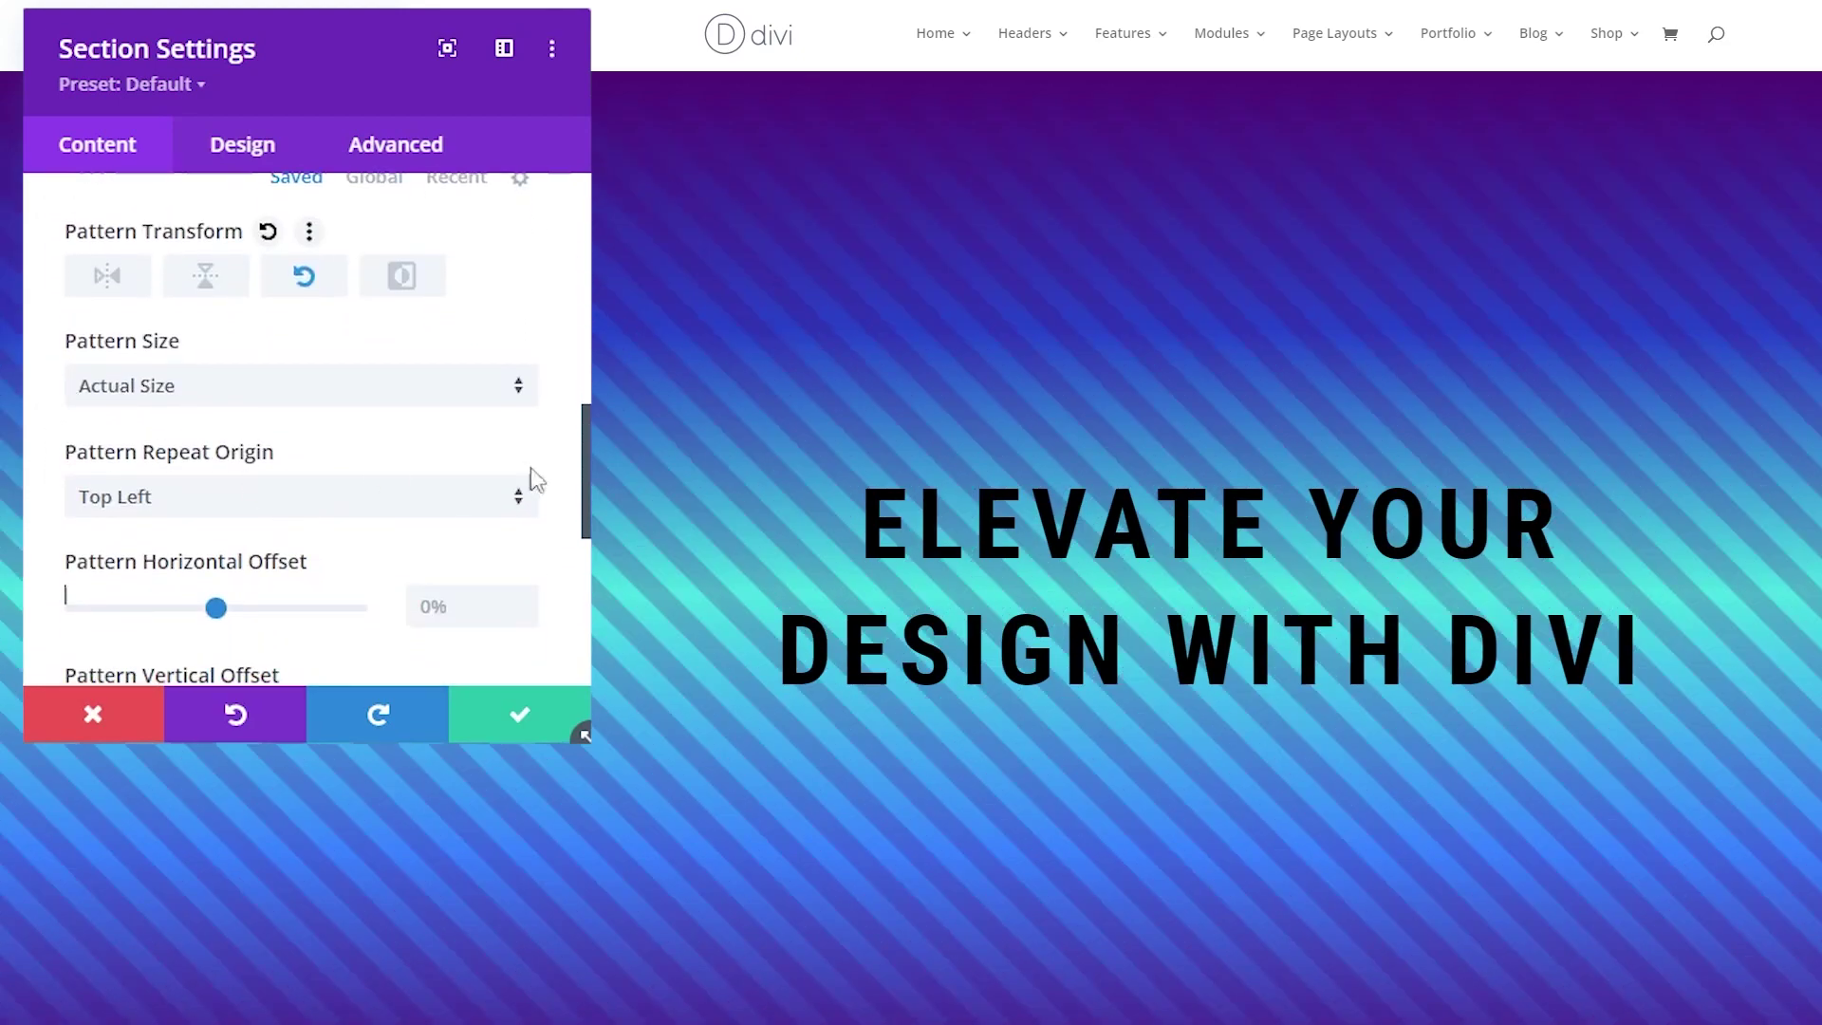
Set the pattern to a Custom Size of 7vw width and 5vw height
click(306, 388)
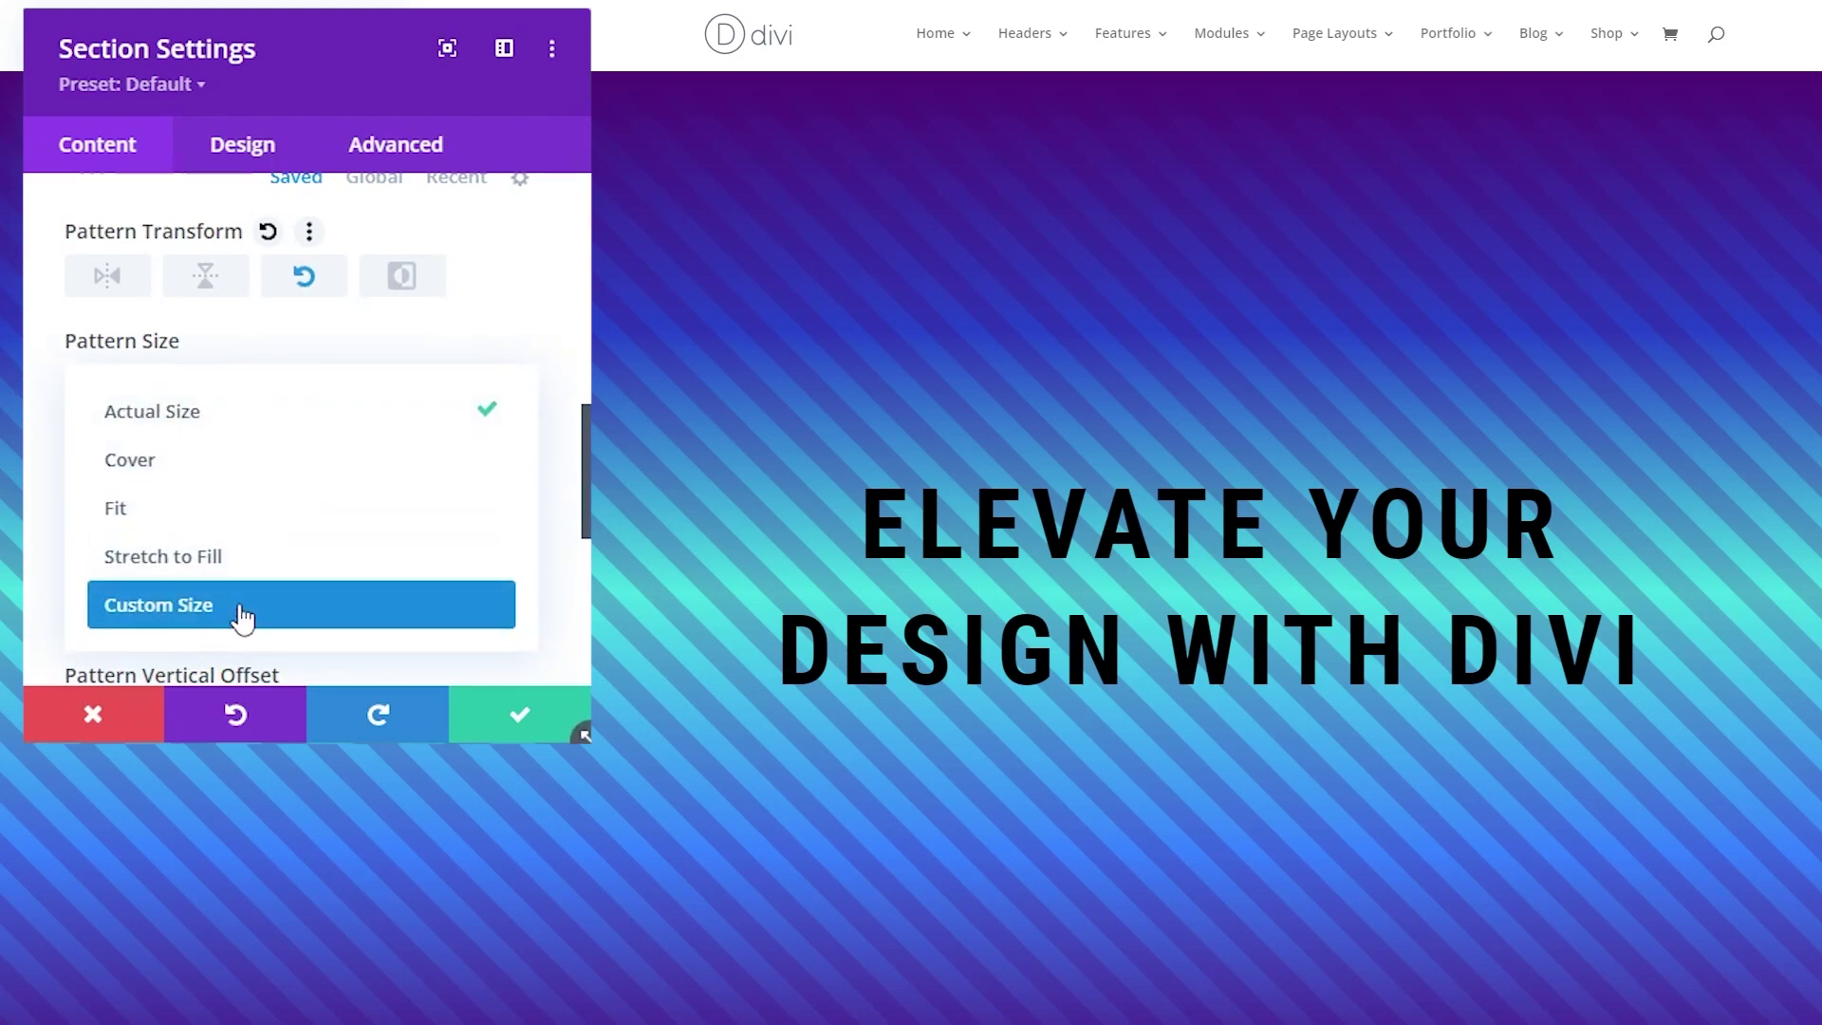
click(242, 615)
click(473, 495)
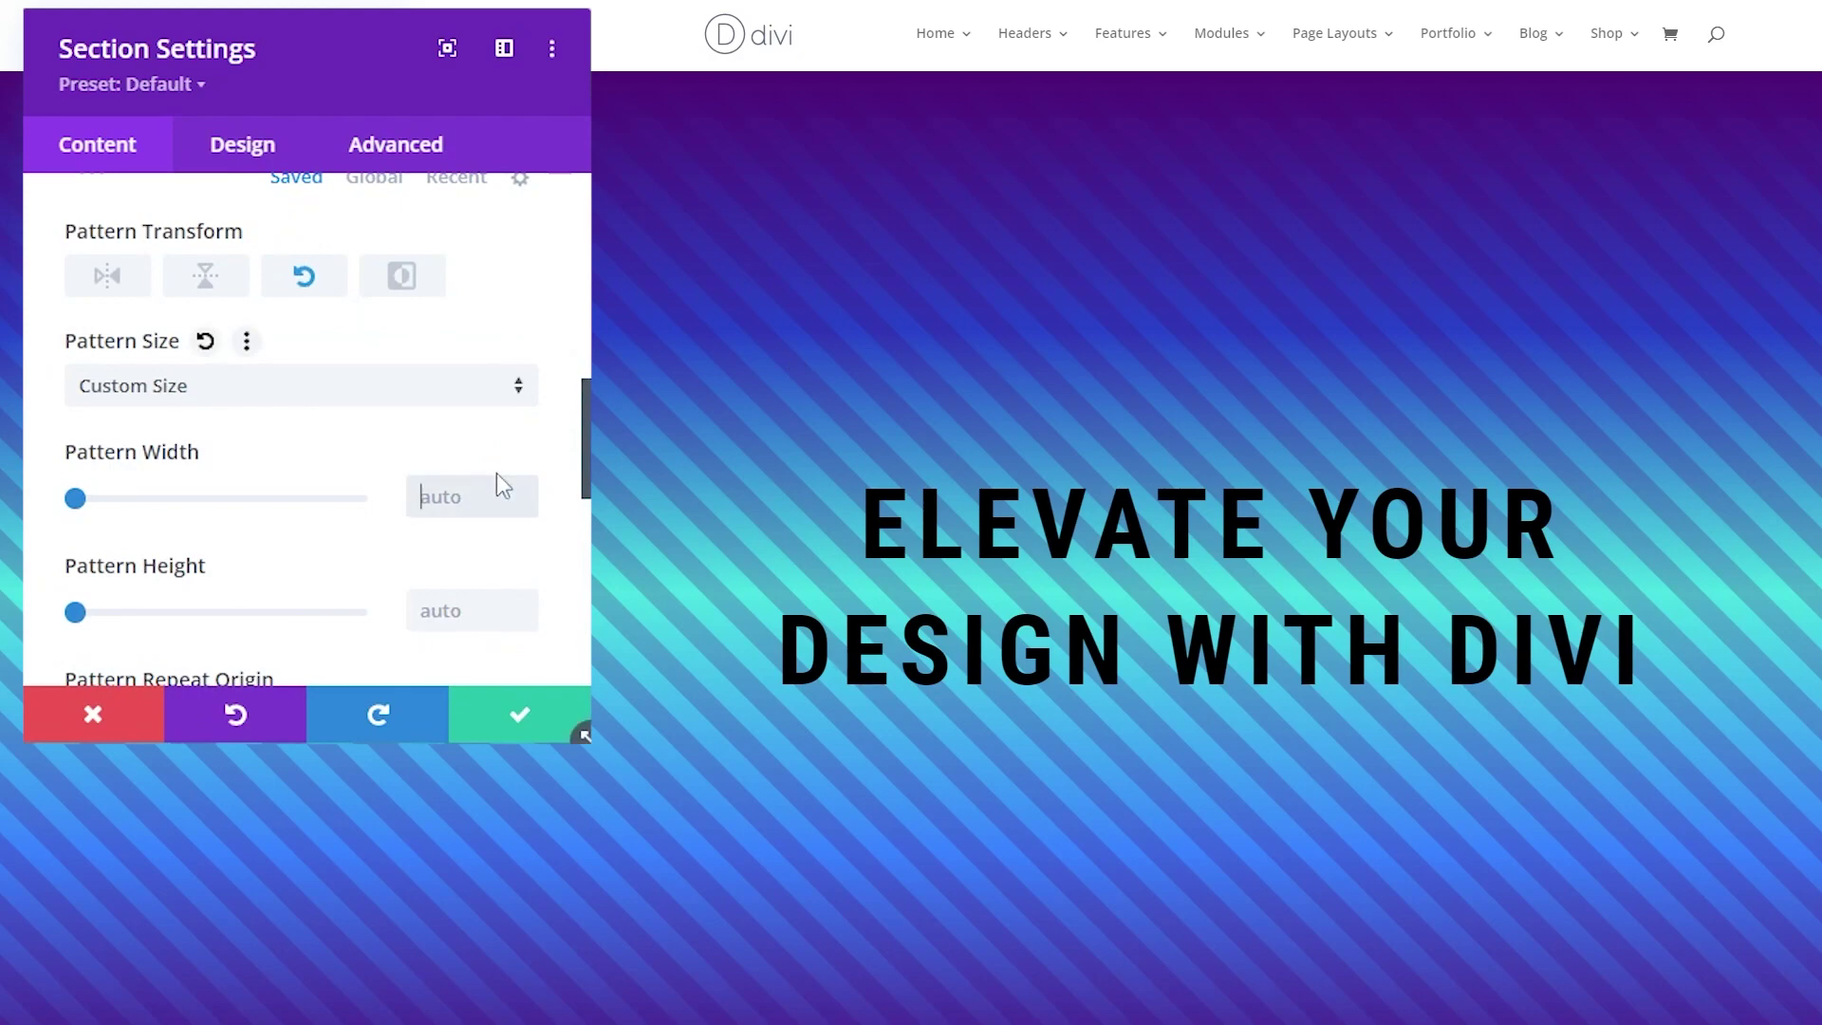
click(497, 474)
text(7pxvw)
key(BackSpace)
key(BackSpace)
key(BackSpace)
key(BackSpace)
text(vw)
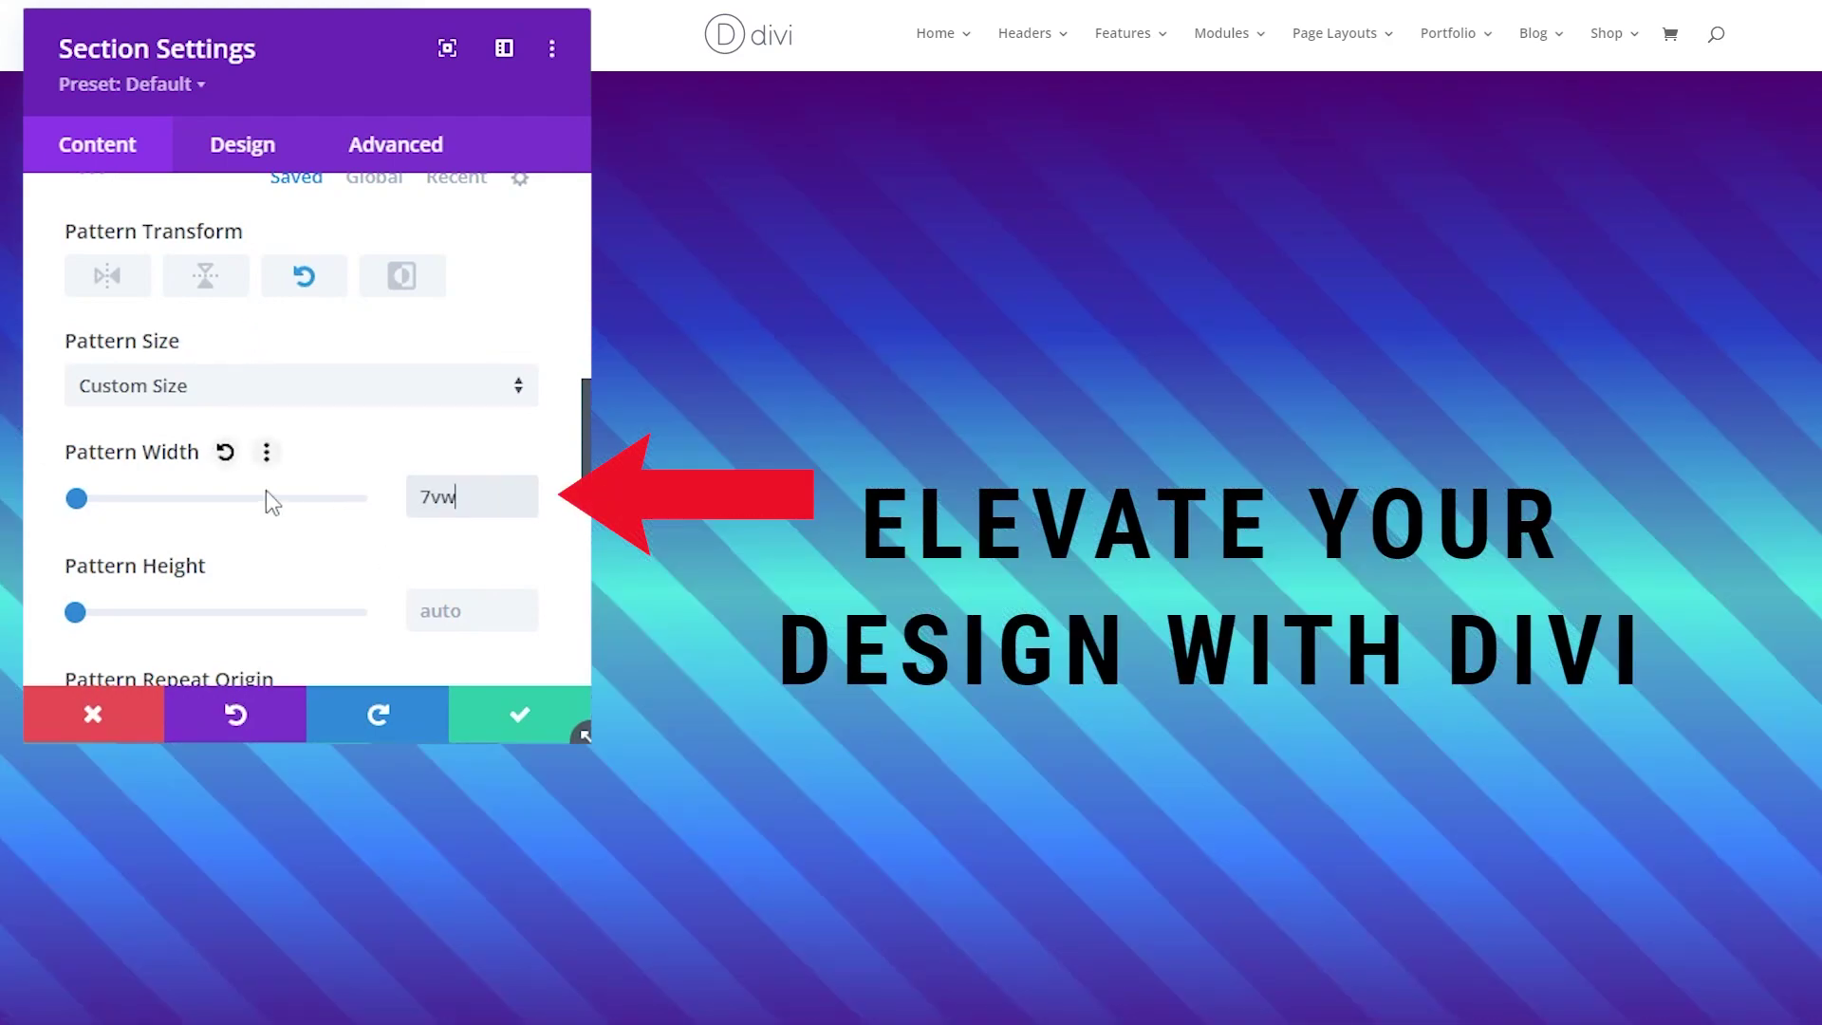
click(485, 618)
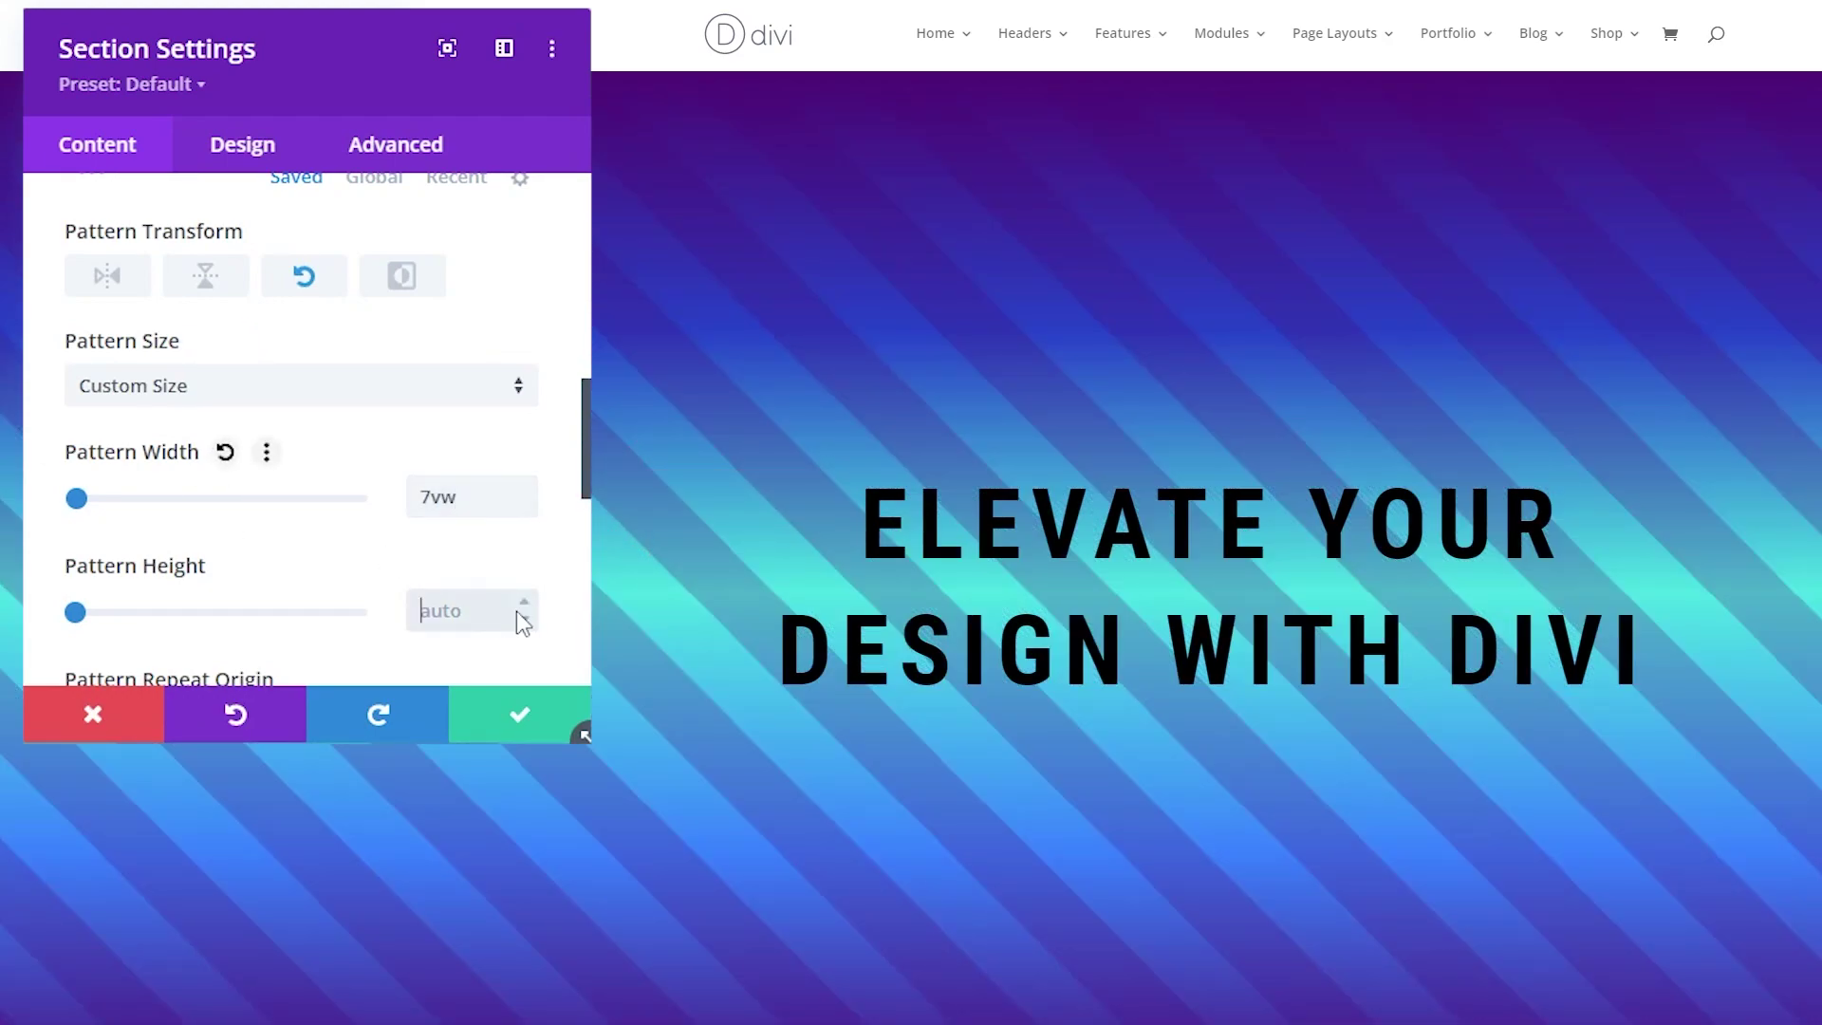
text(5vw)
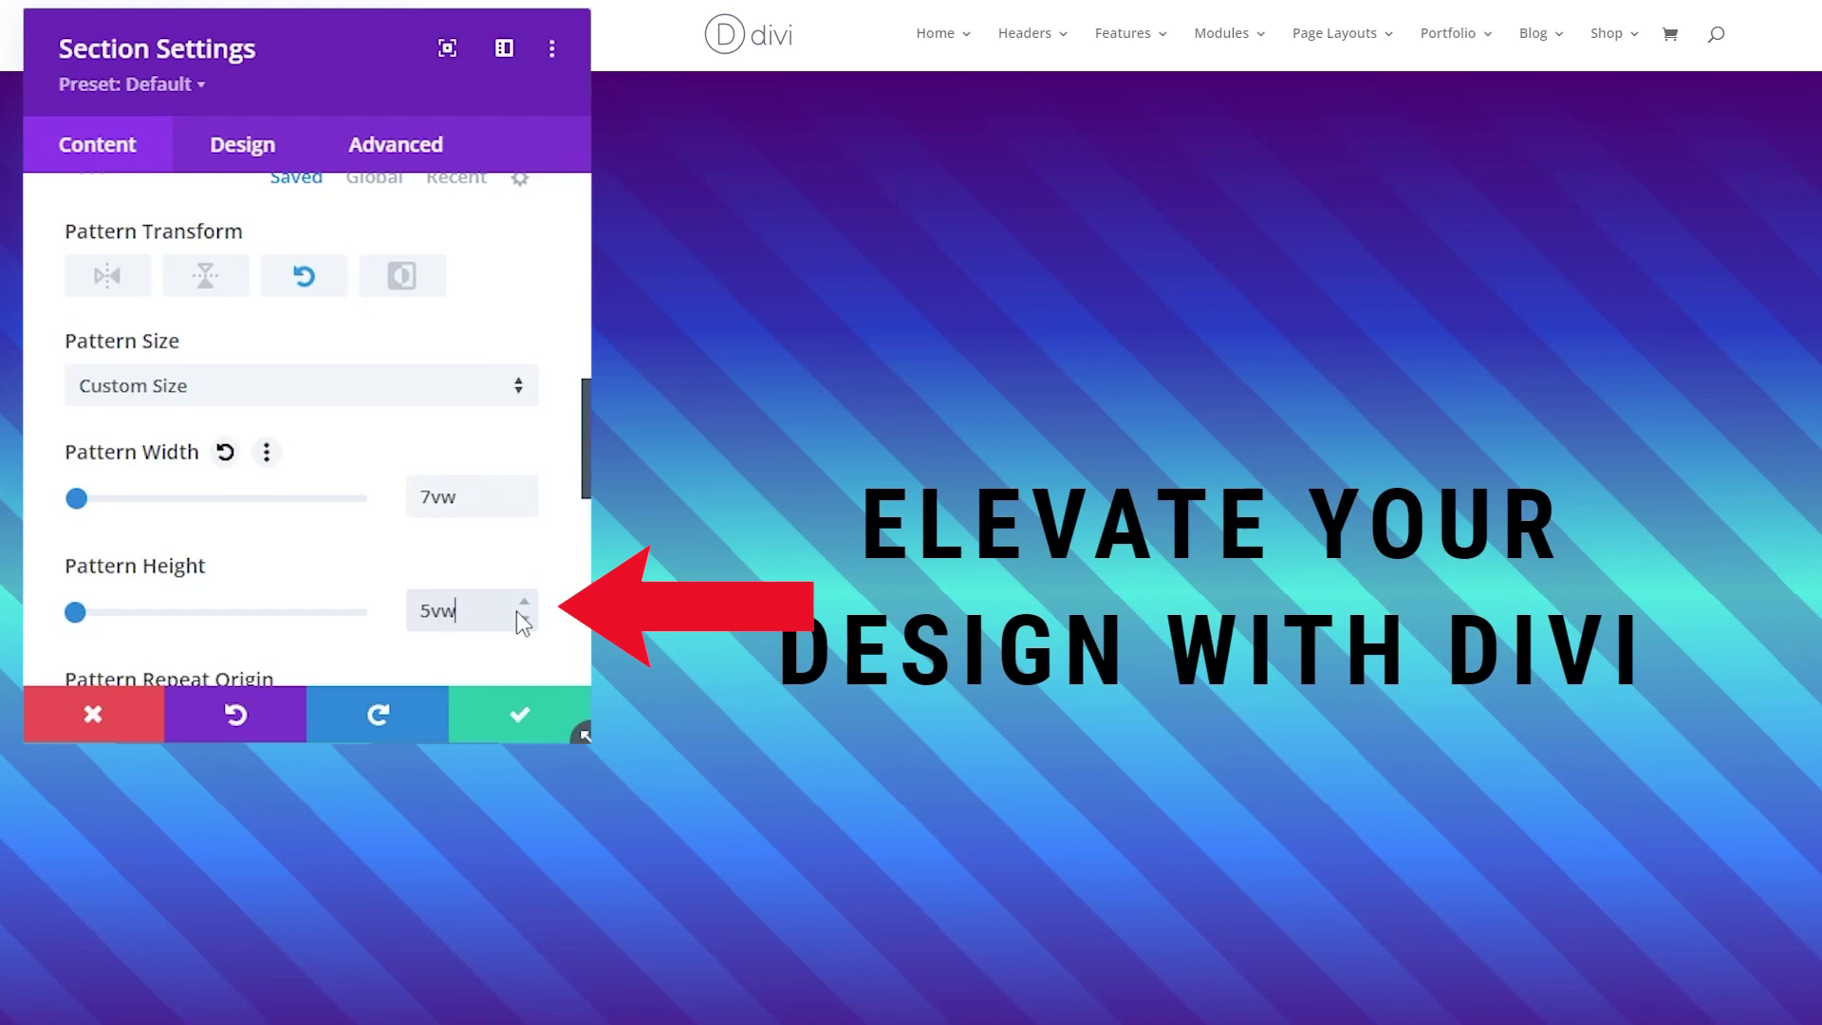
Set the pattern repeat origin to Center
scroll(513, 528, down, 3)
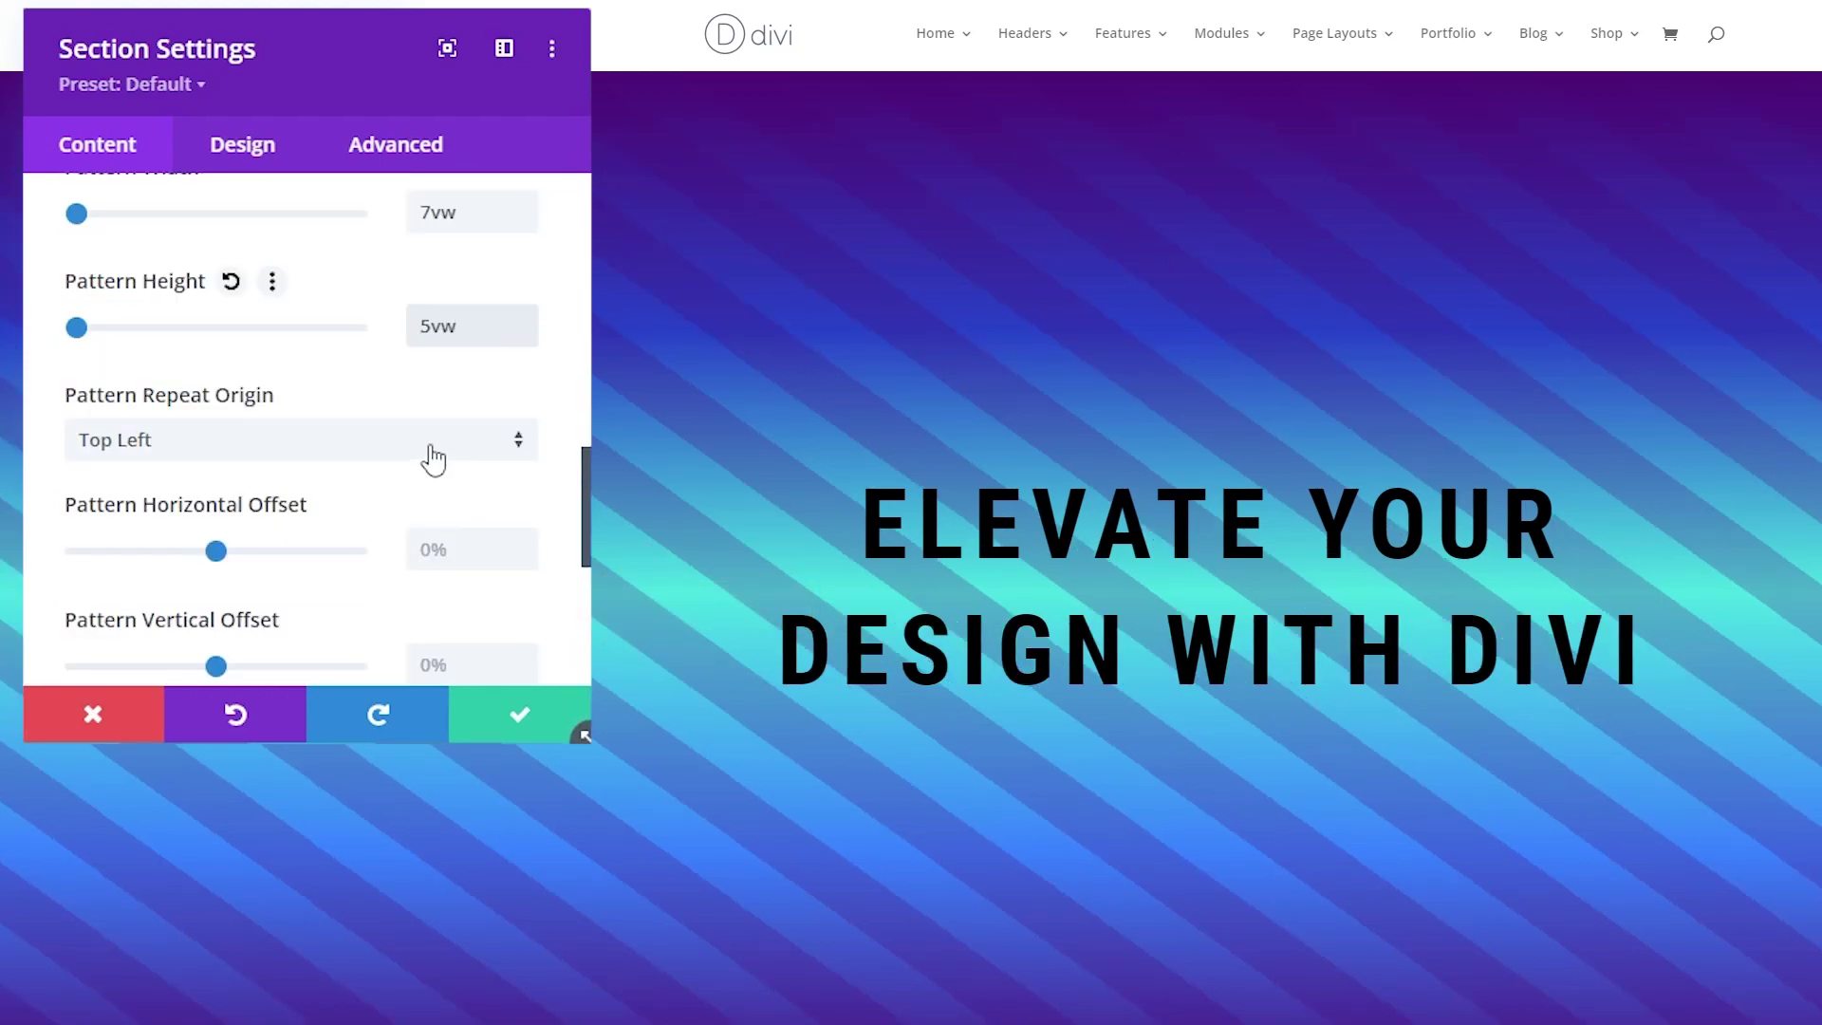
click(176, 452)
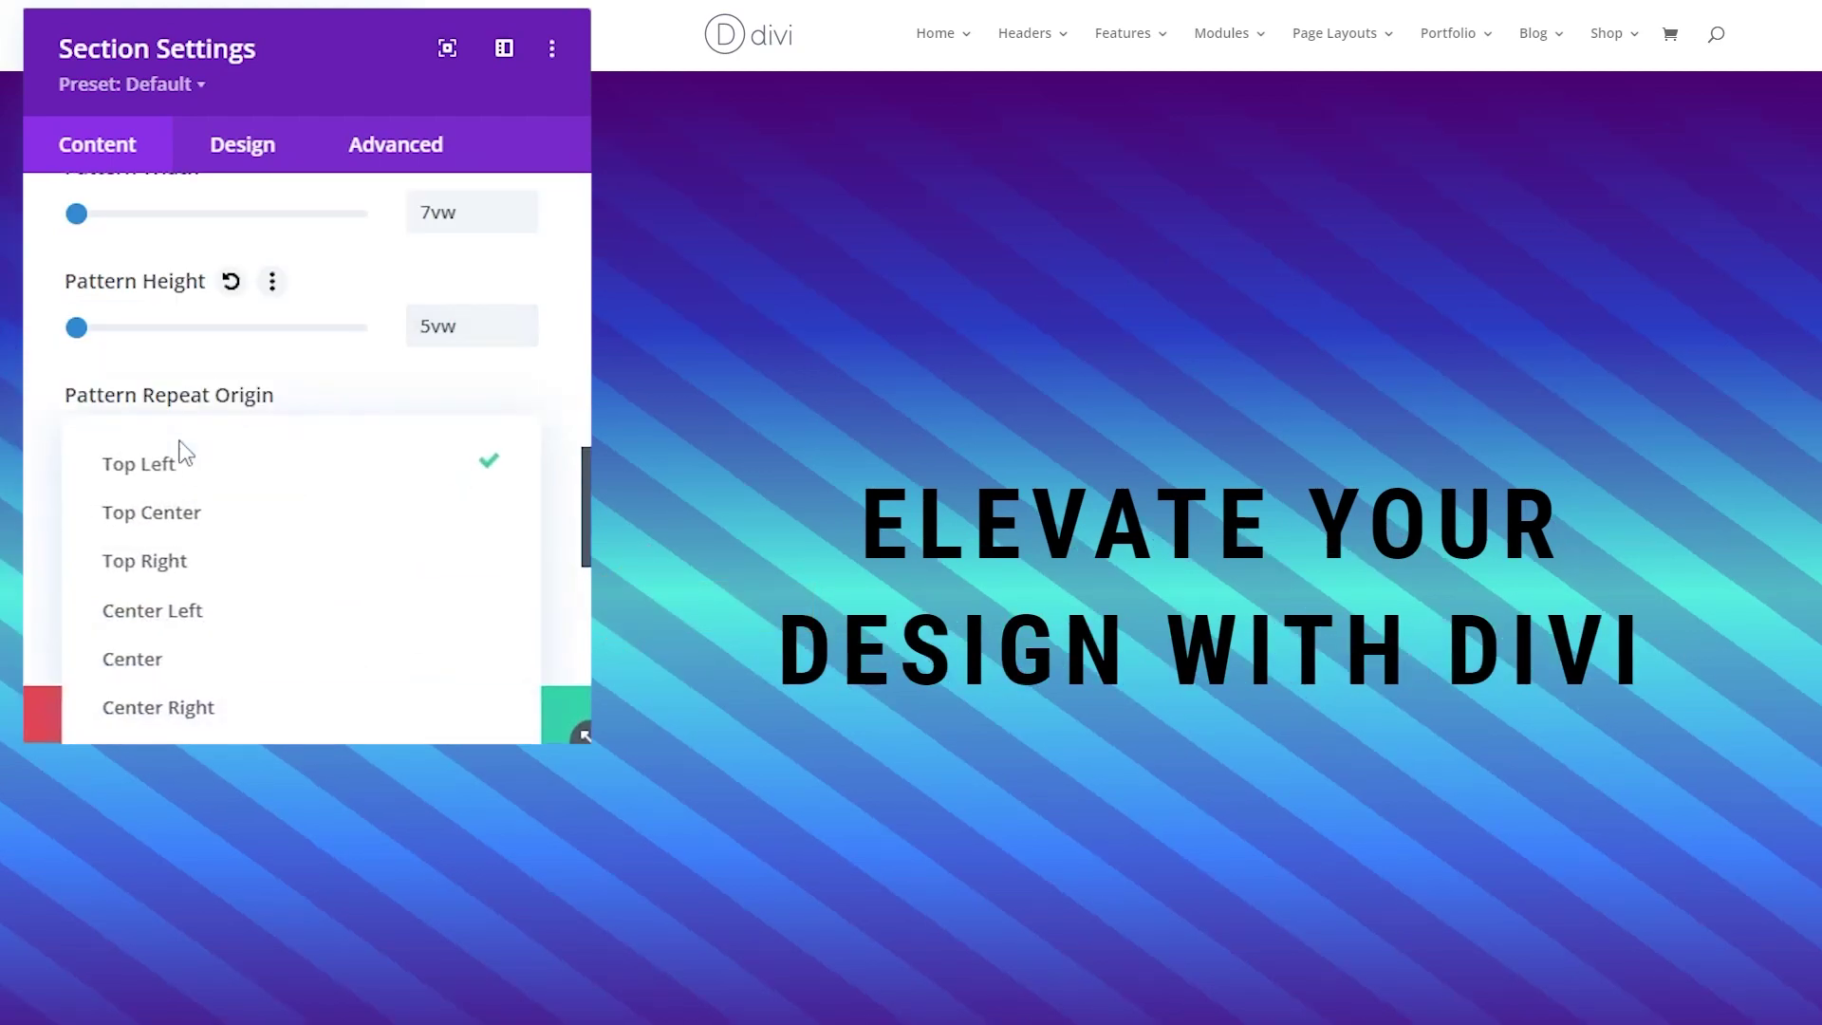
click(199, 658)
scroll(309, 587, down, 2)
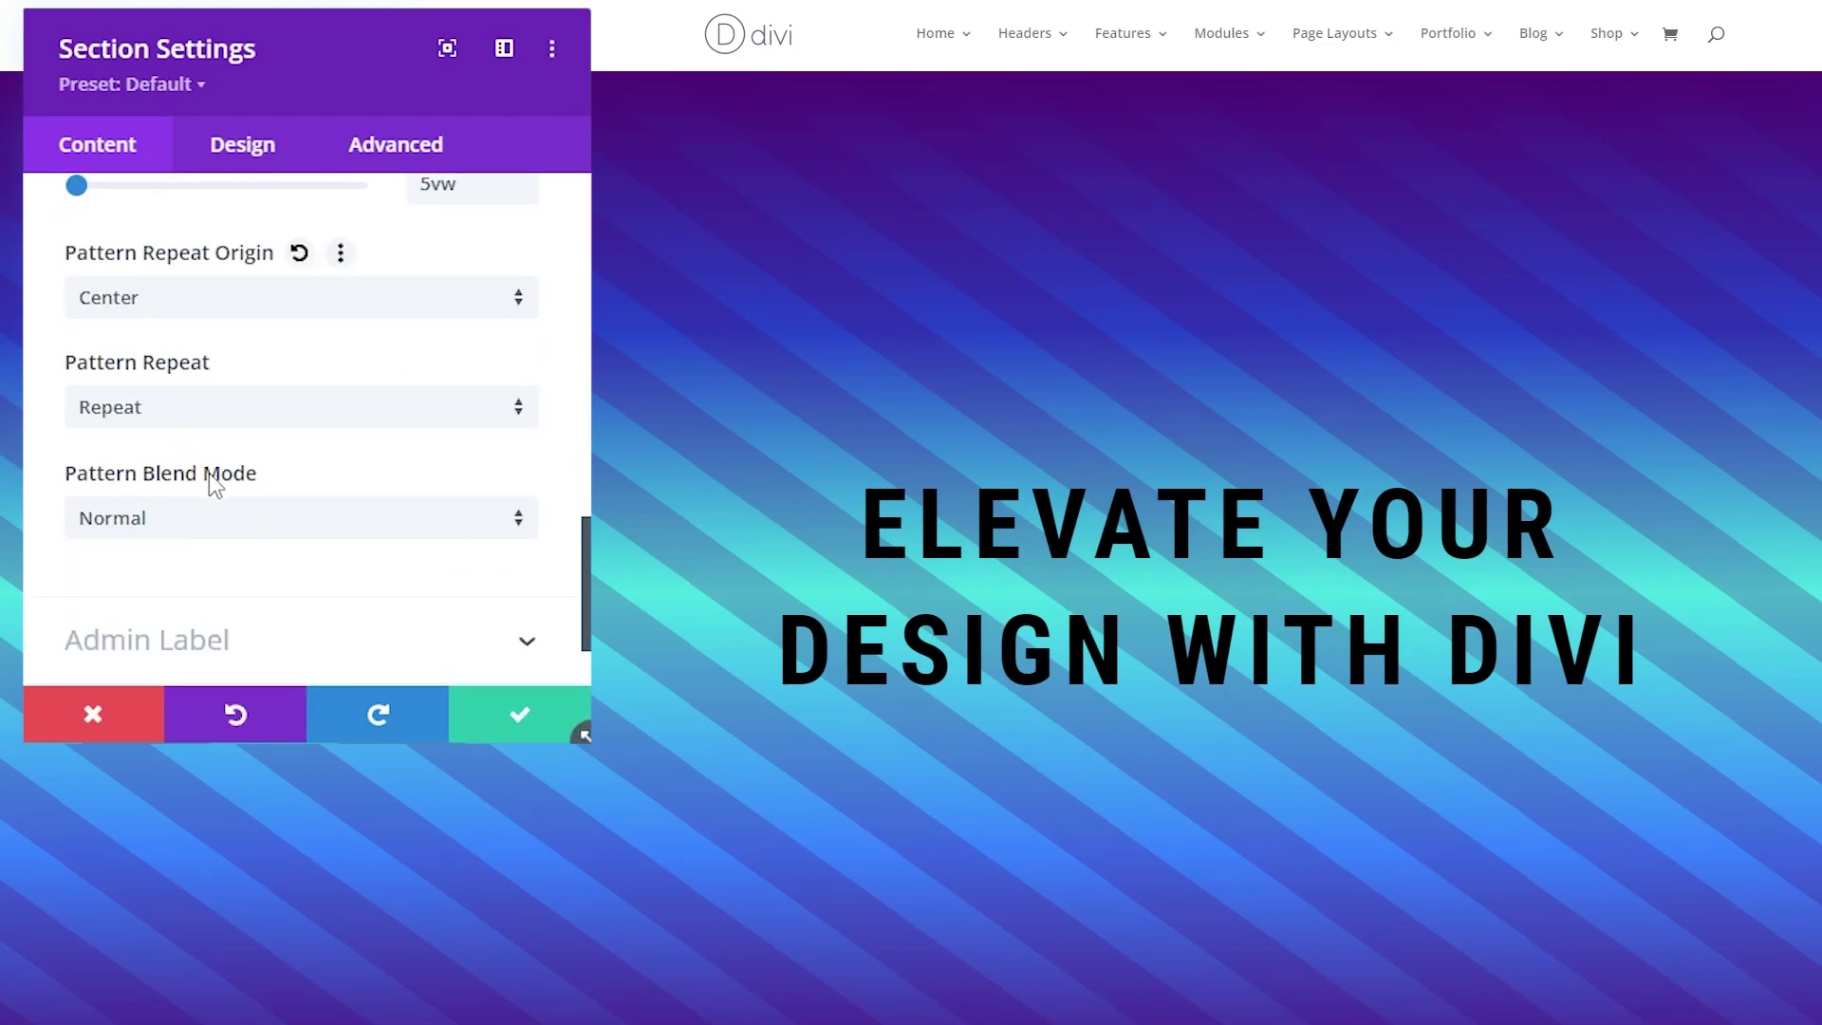
scroll(211, 478, up, 8)
scroll(267, 492, up, 3)
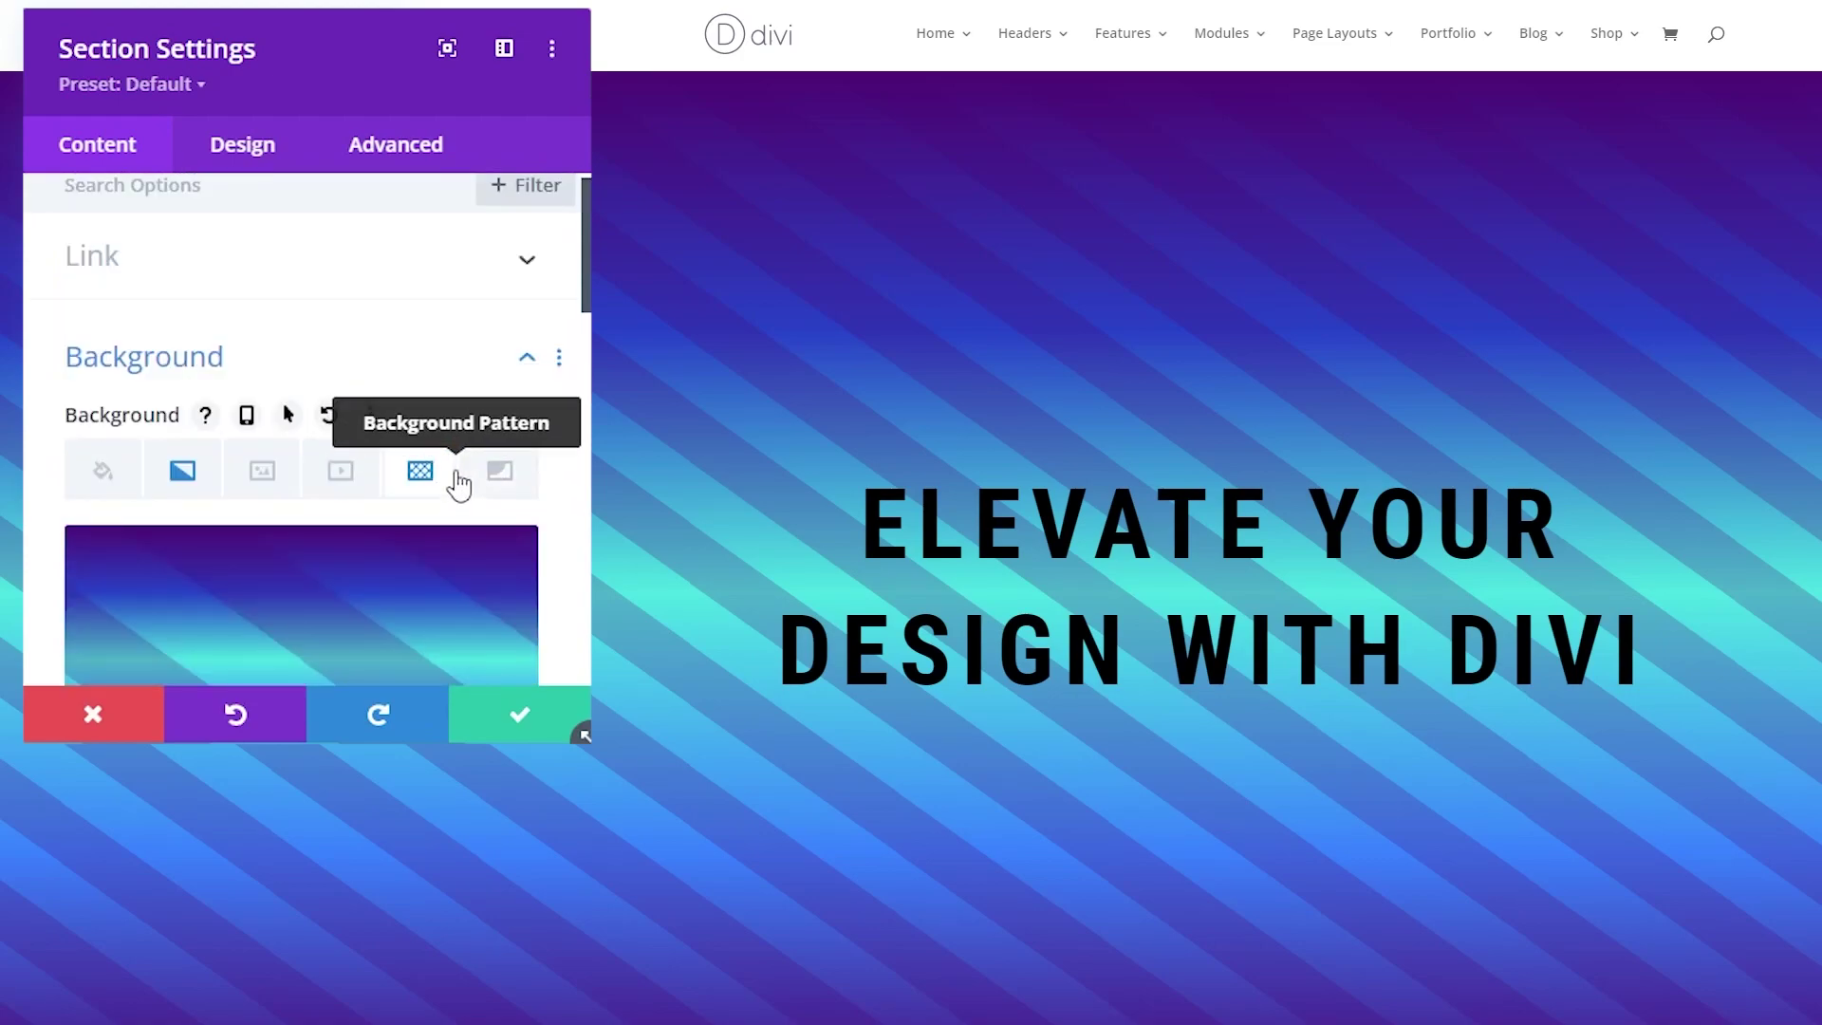
Add a Layer Blob background mask coloured rgba(0,0,0,0.7)
click(508, 477)
scroll(442, 515, down, 2)
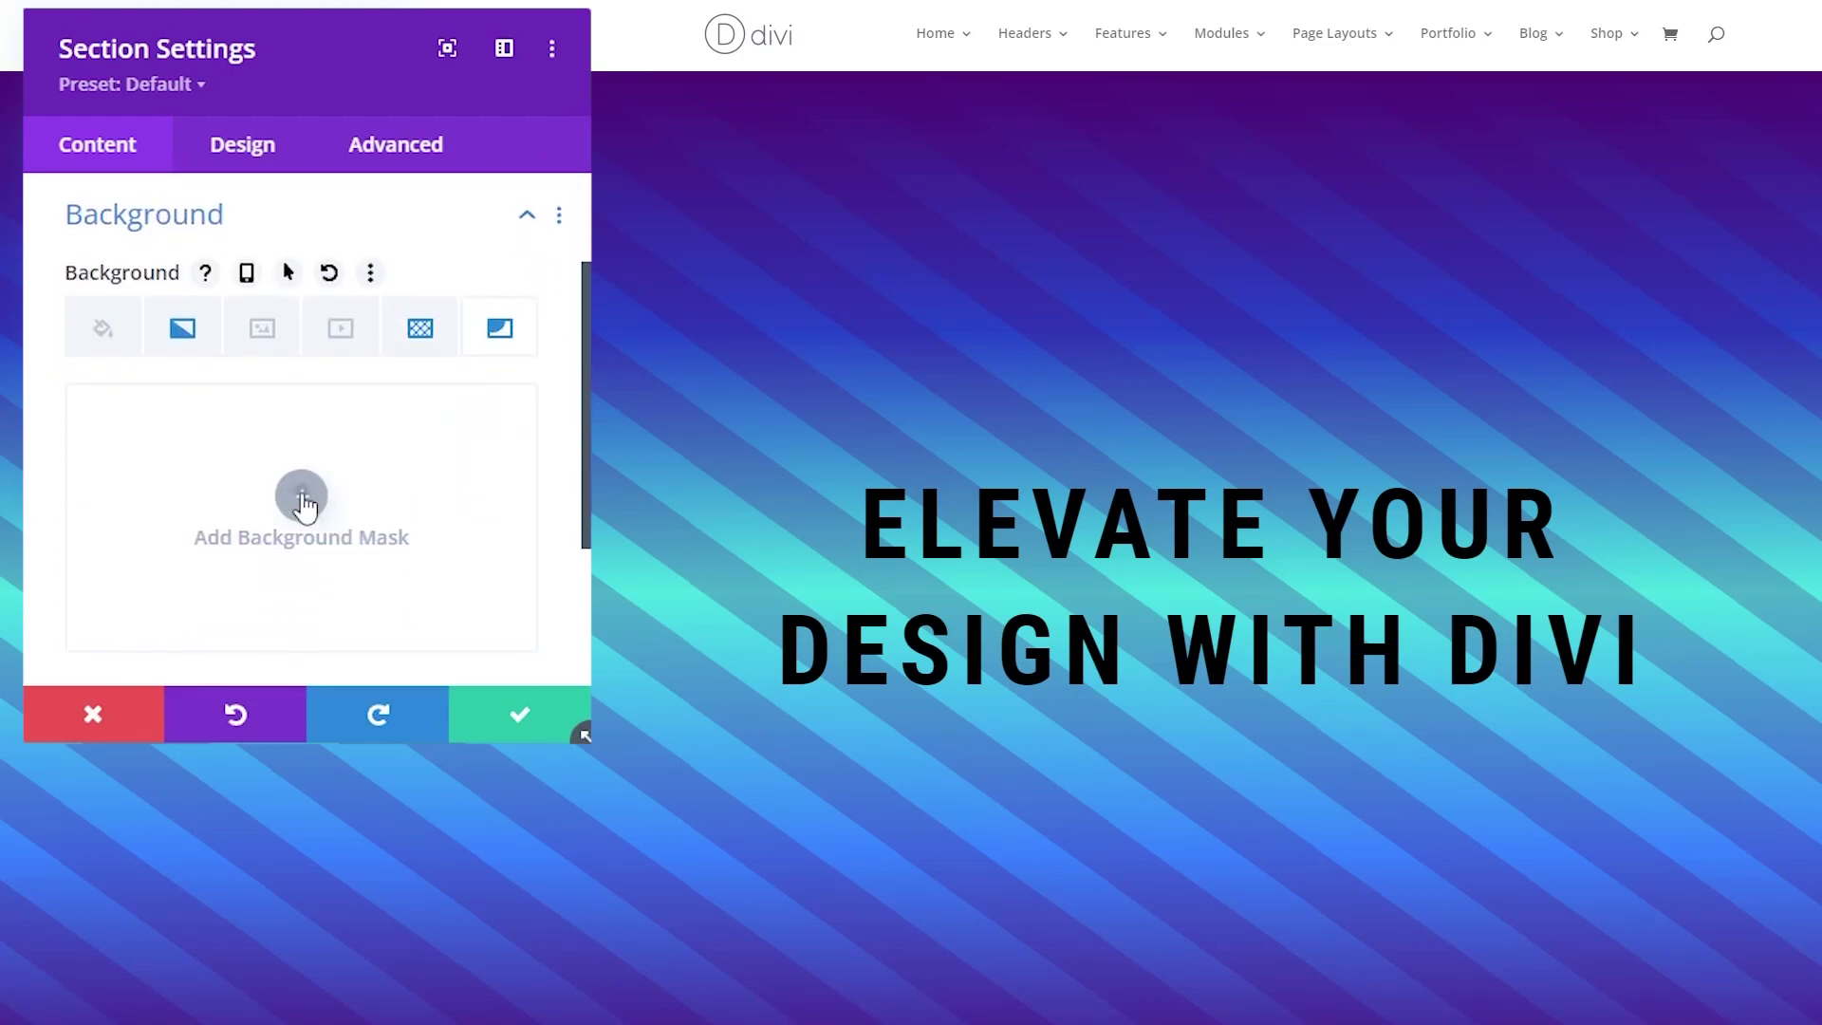
click(301, 496)
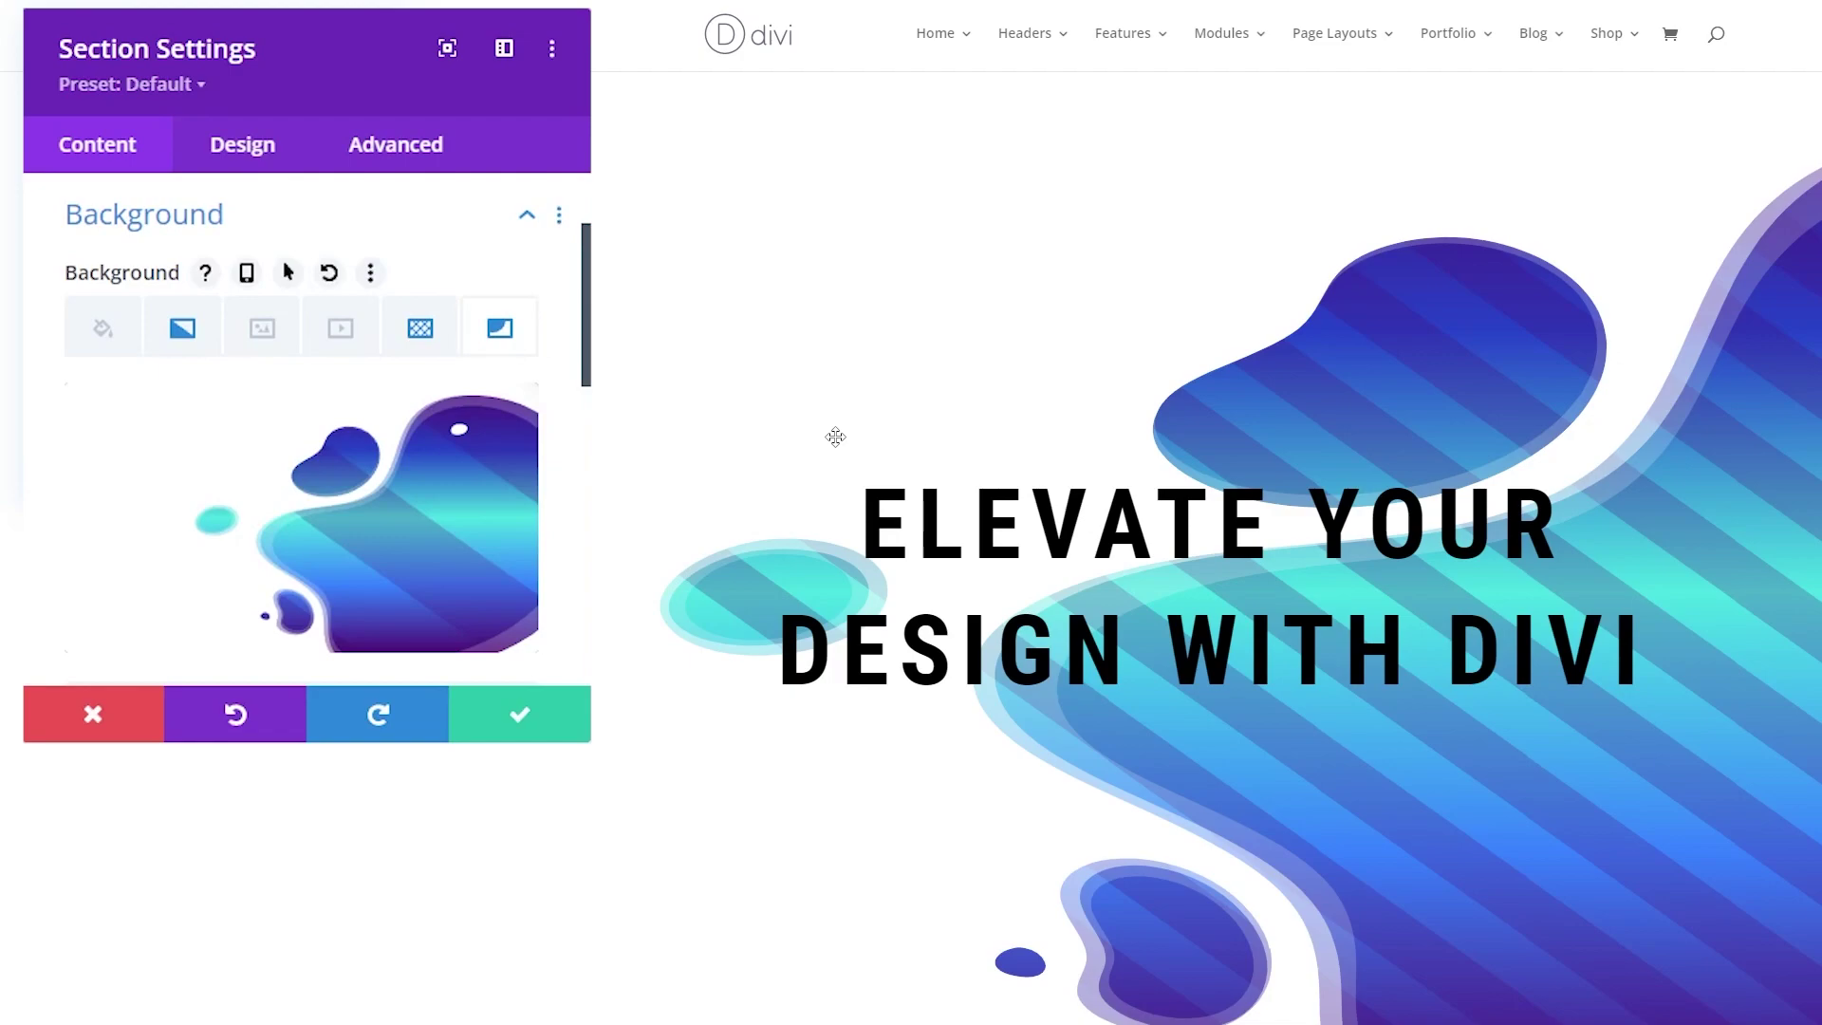
scroll(224, 602, down, 3)
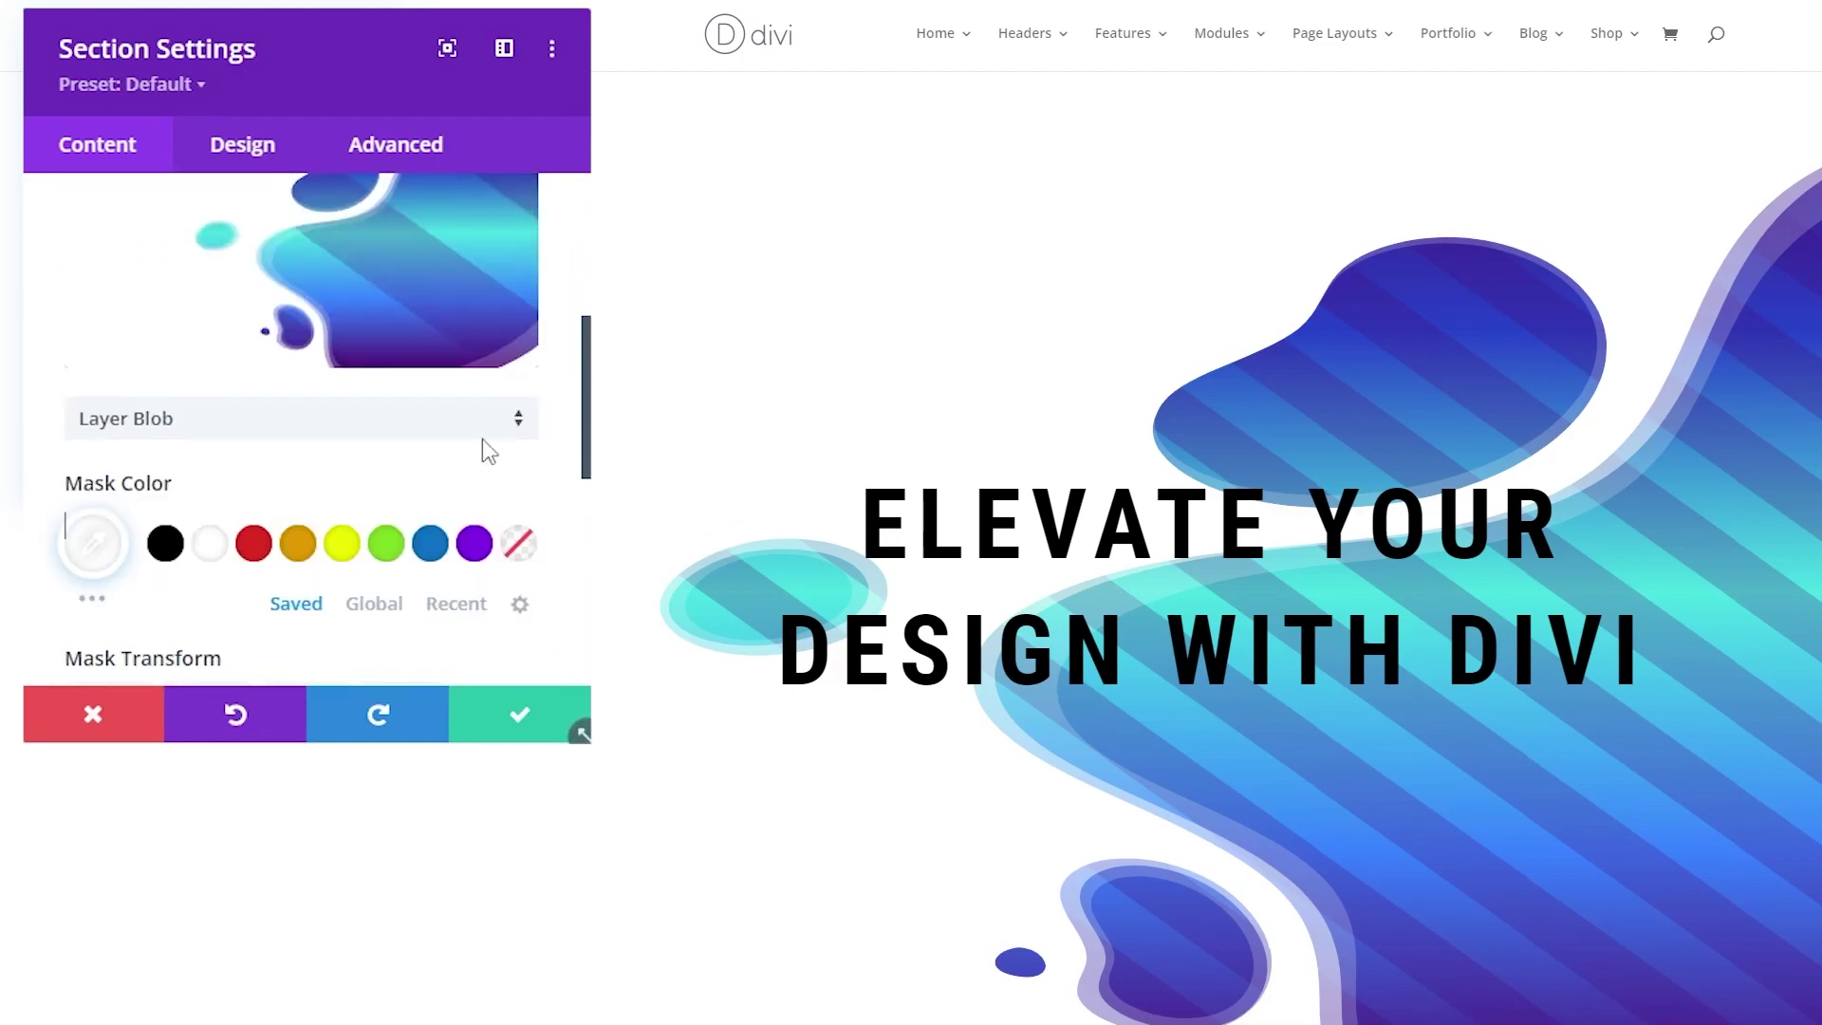
click(92, 543)
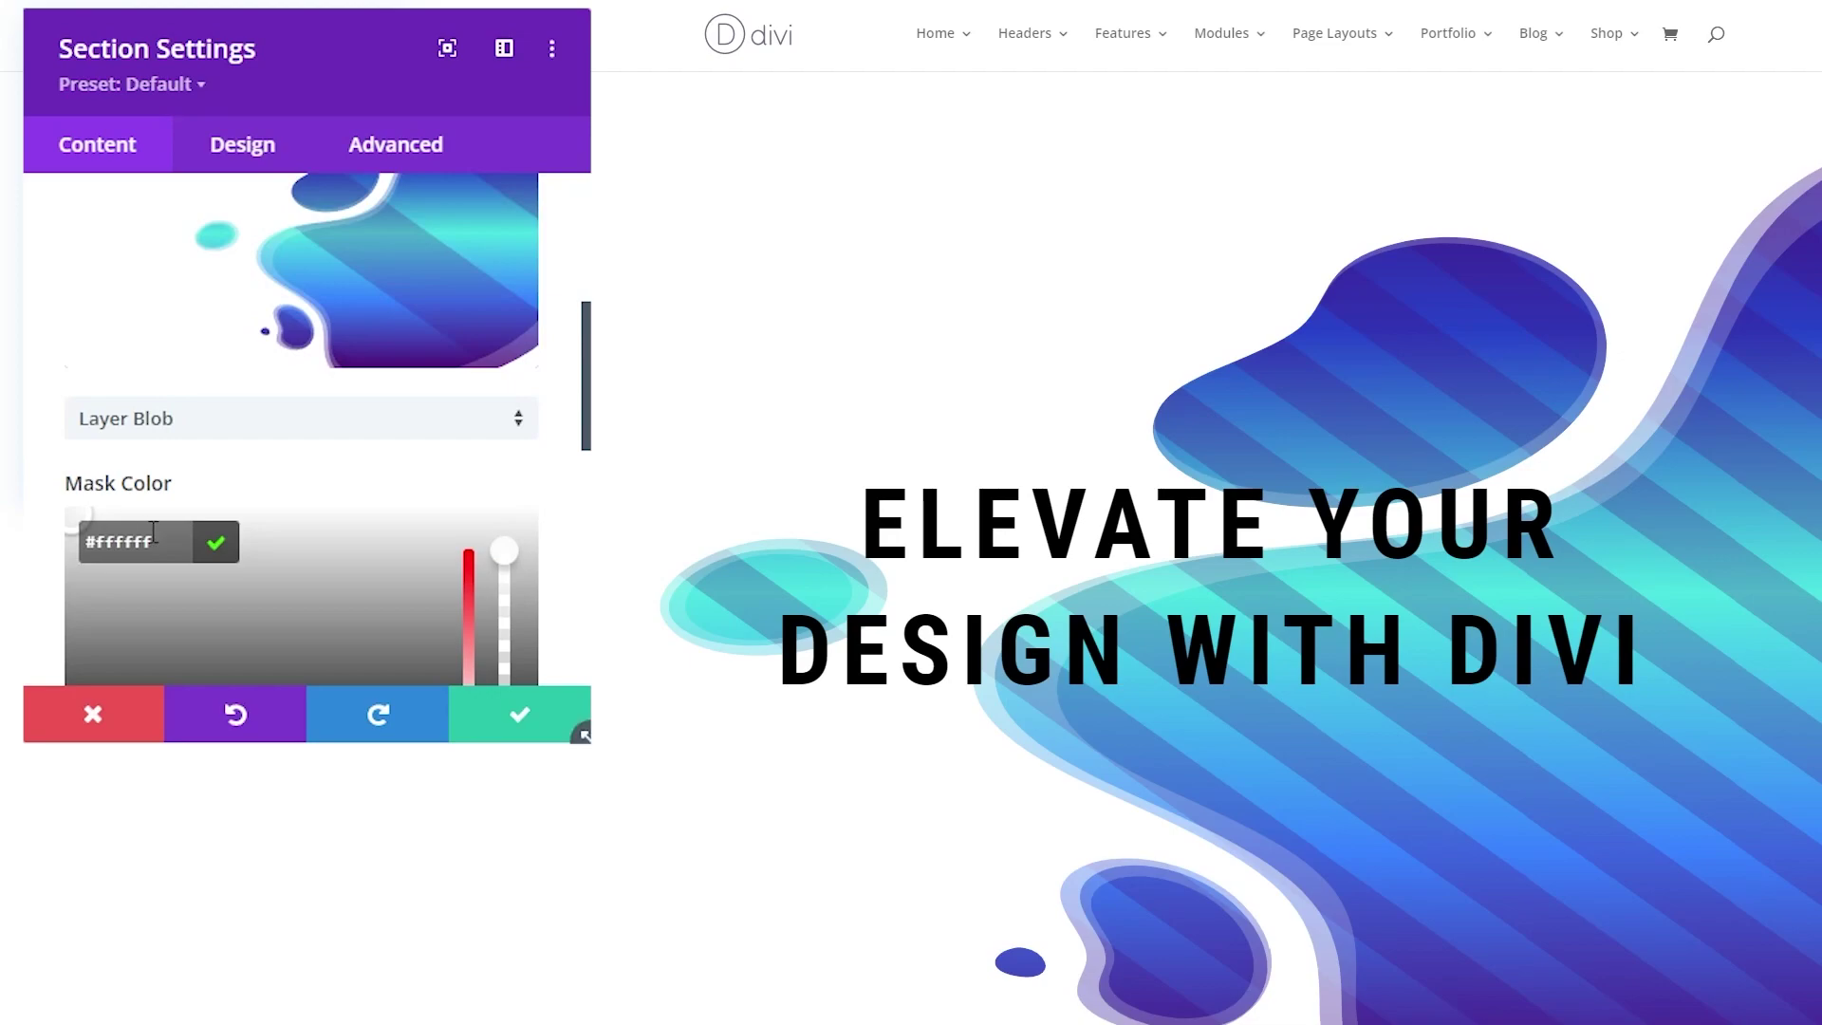
key(ctrl+v)
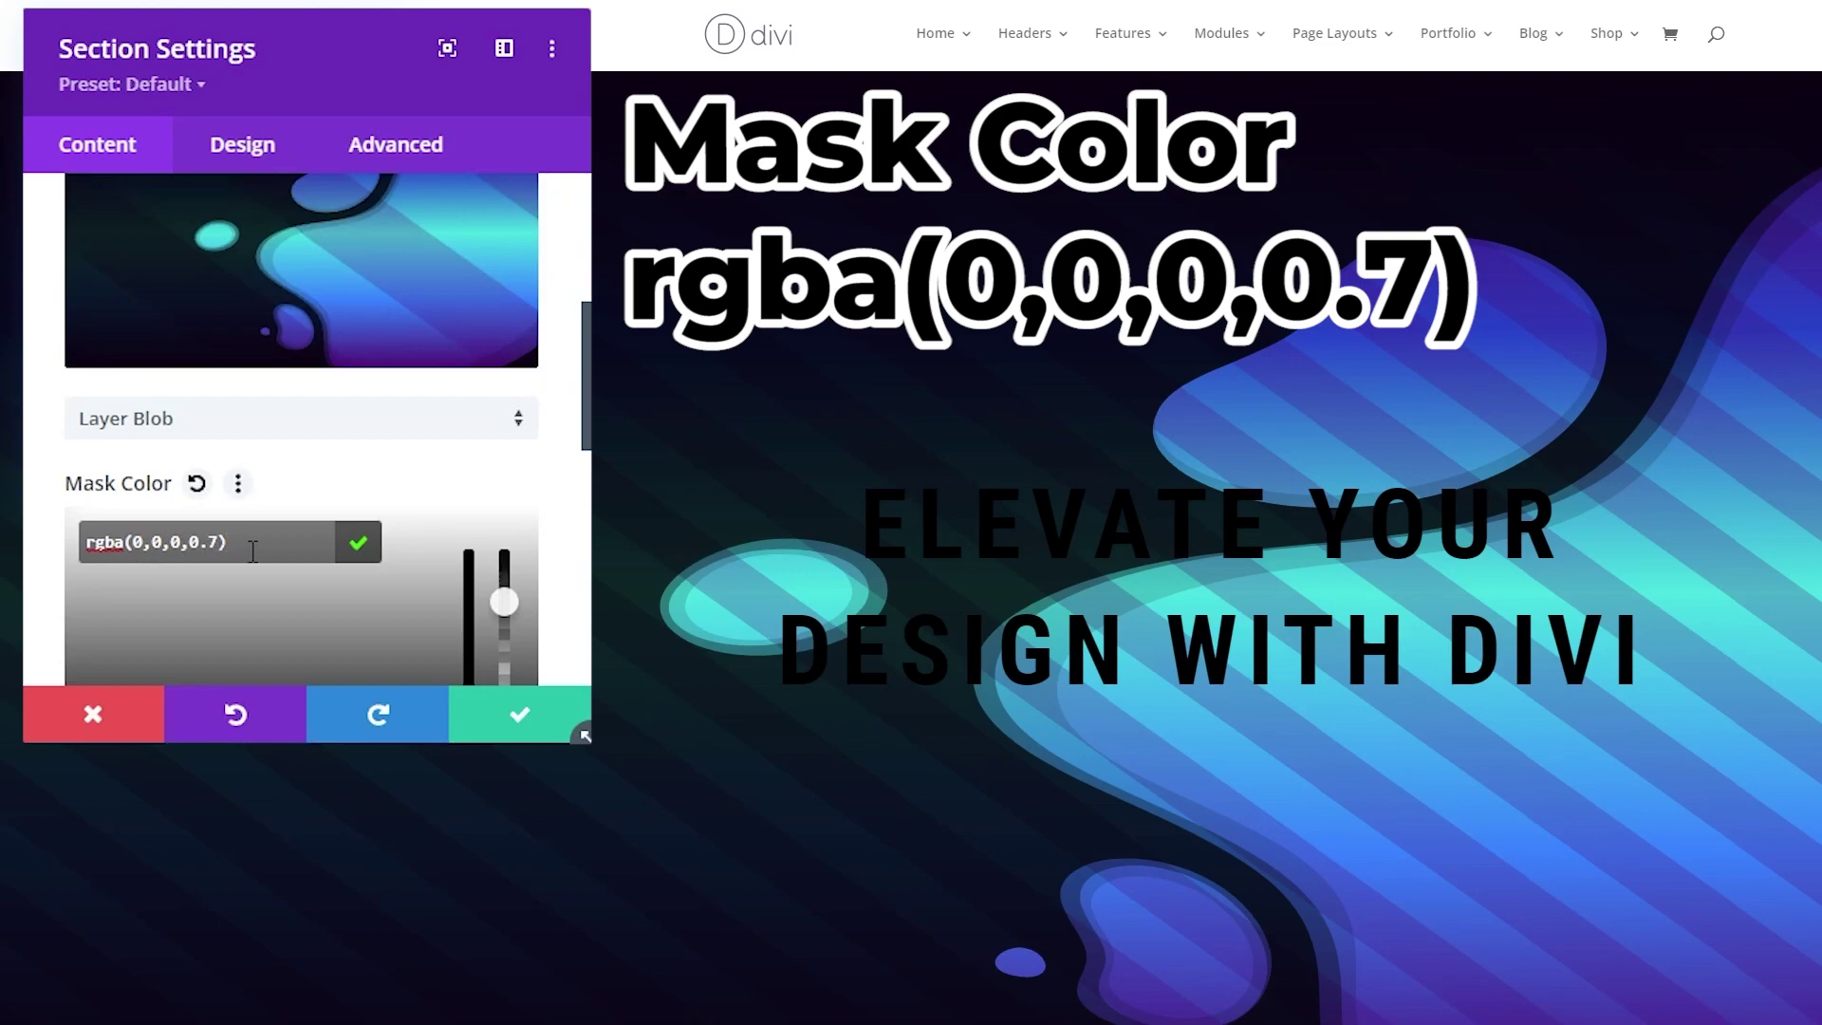
click(356, 542)
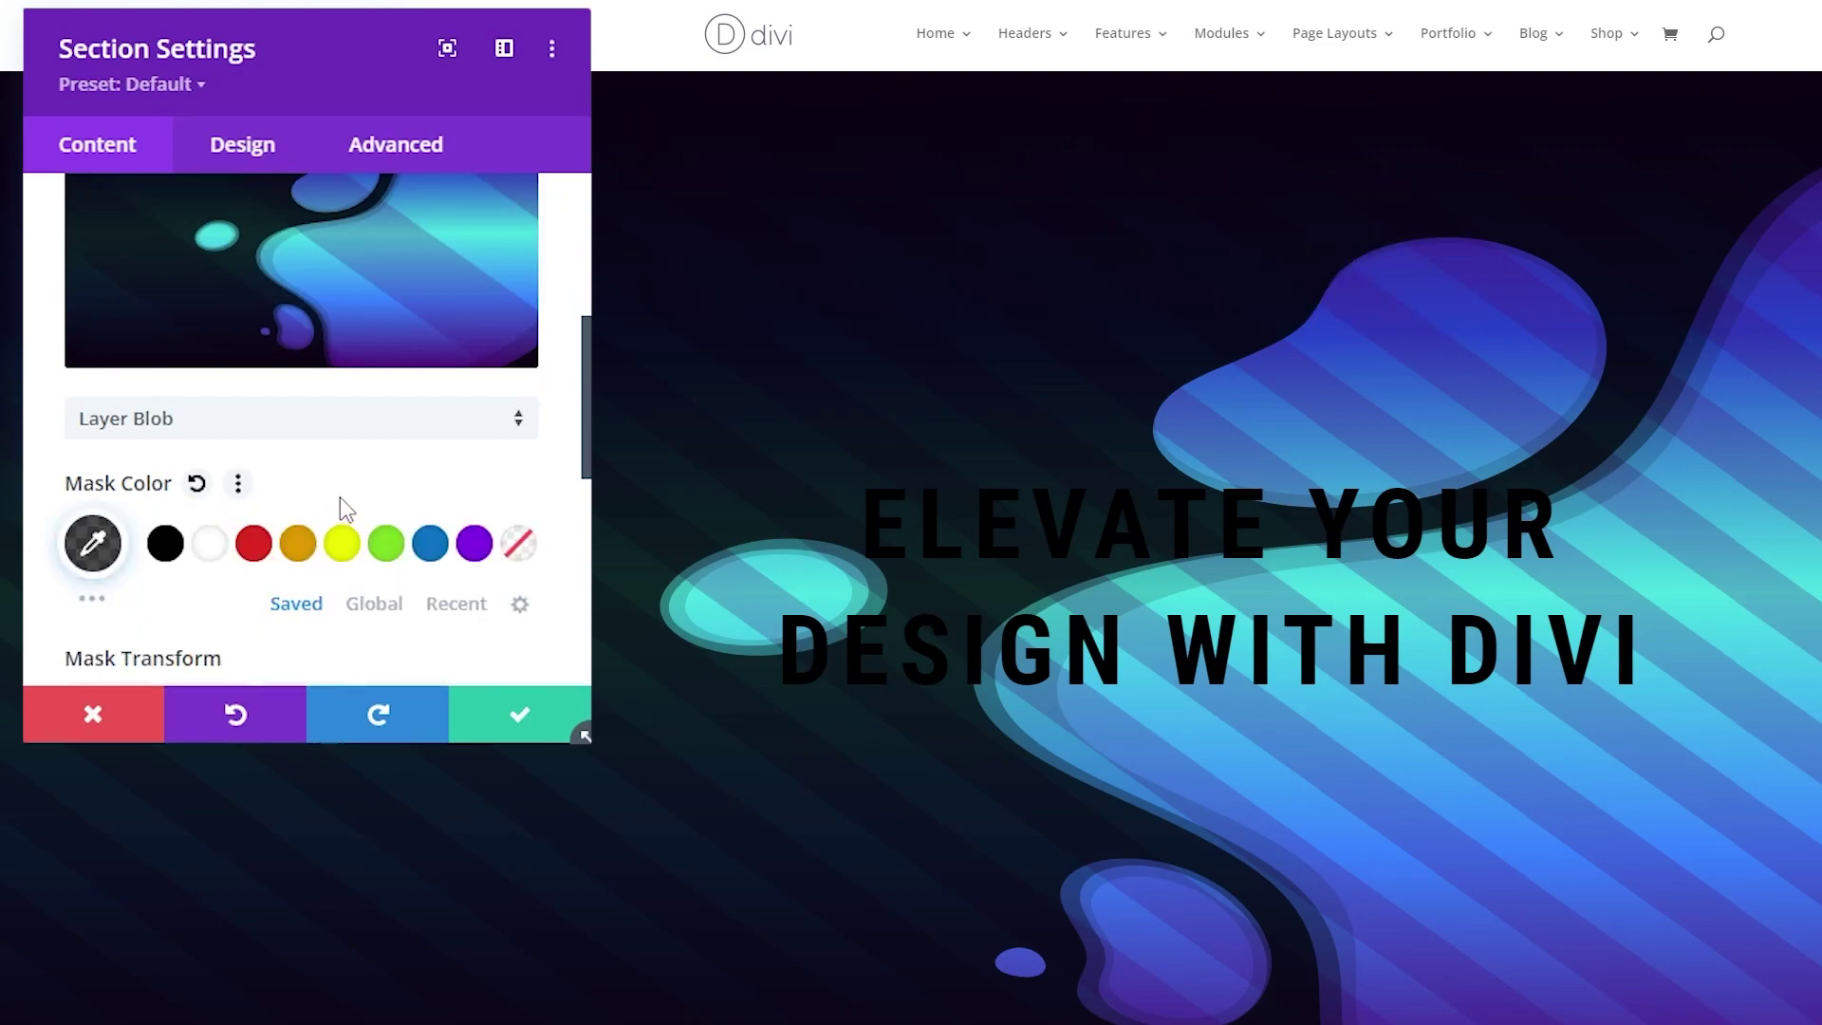
Set the mask to a Custom Size with a 100vw width
scroll(285, 512, down, 5)
click(224, 510)
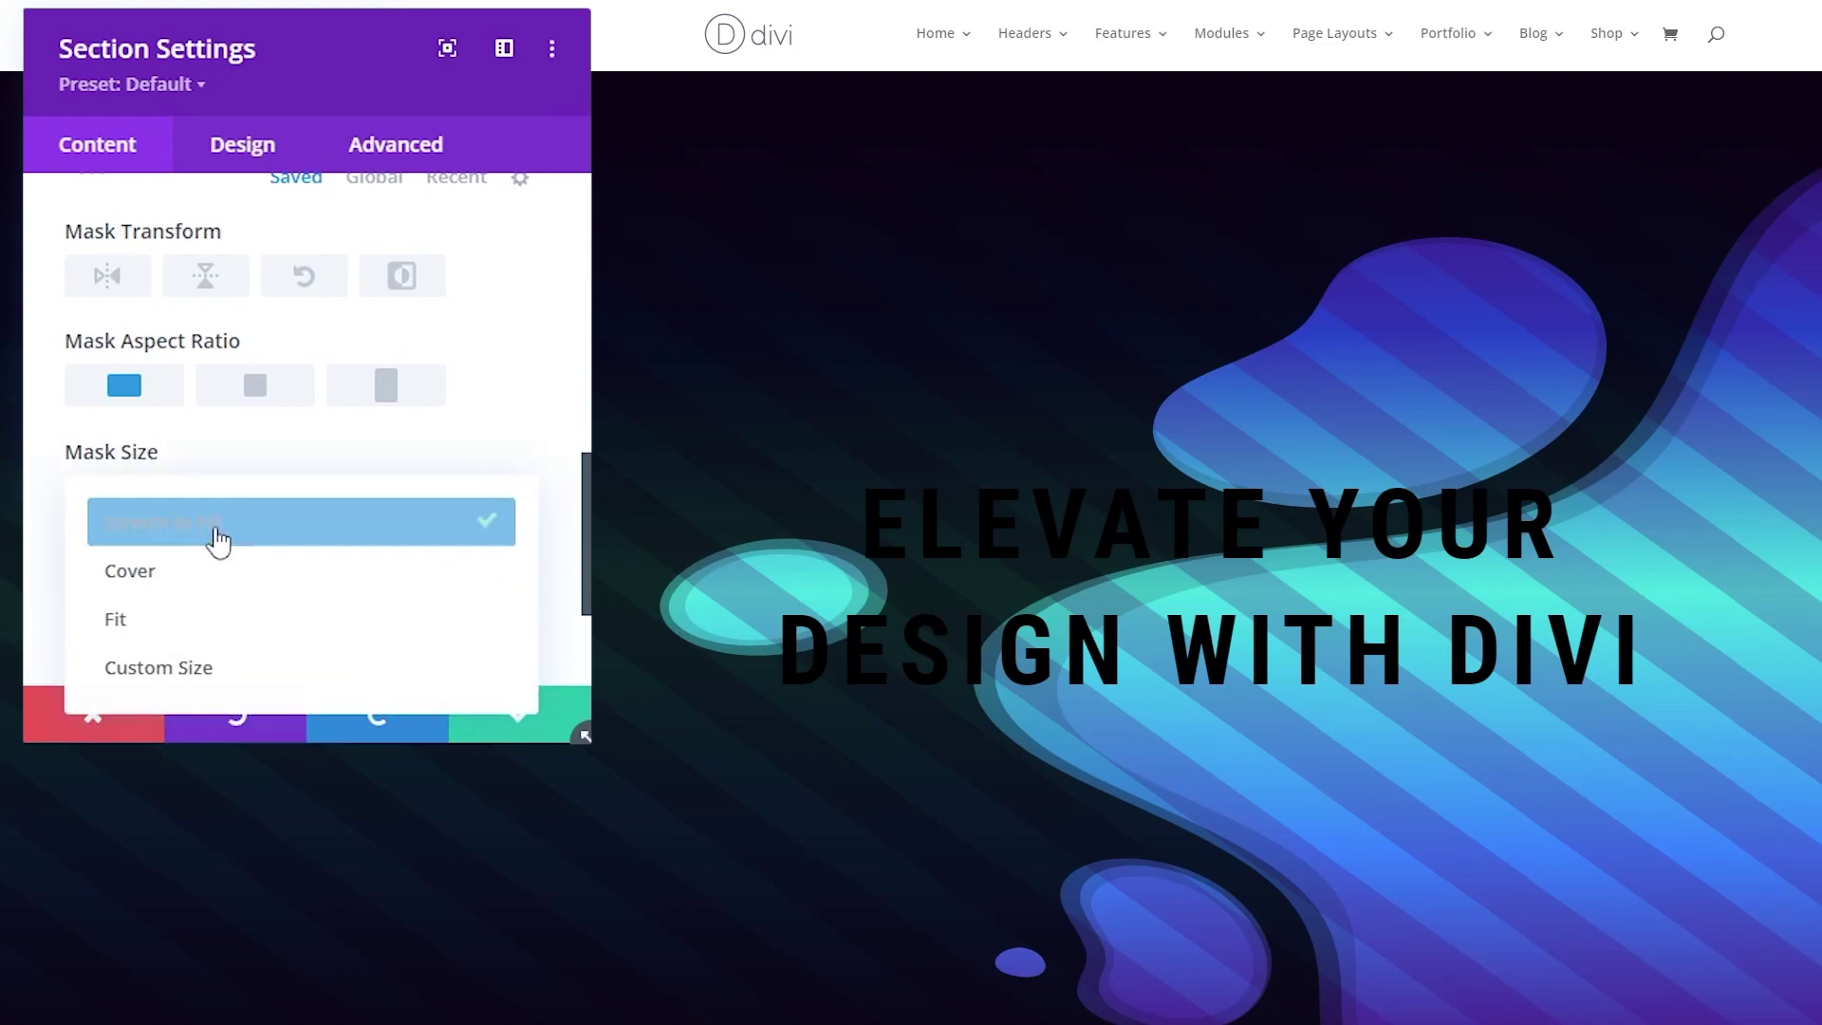
click(244, 673)
scroll(244, 623, down, 2)
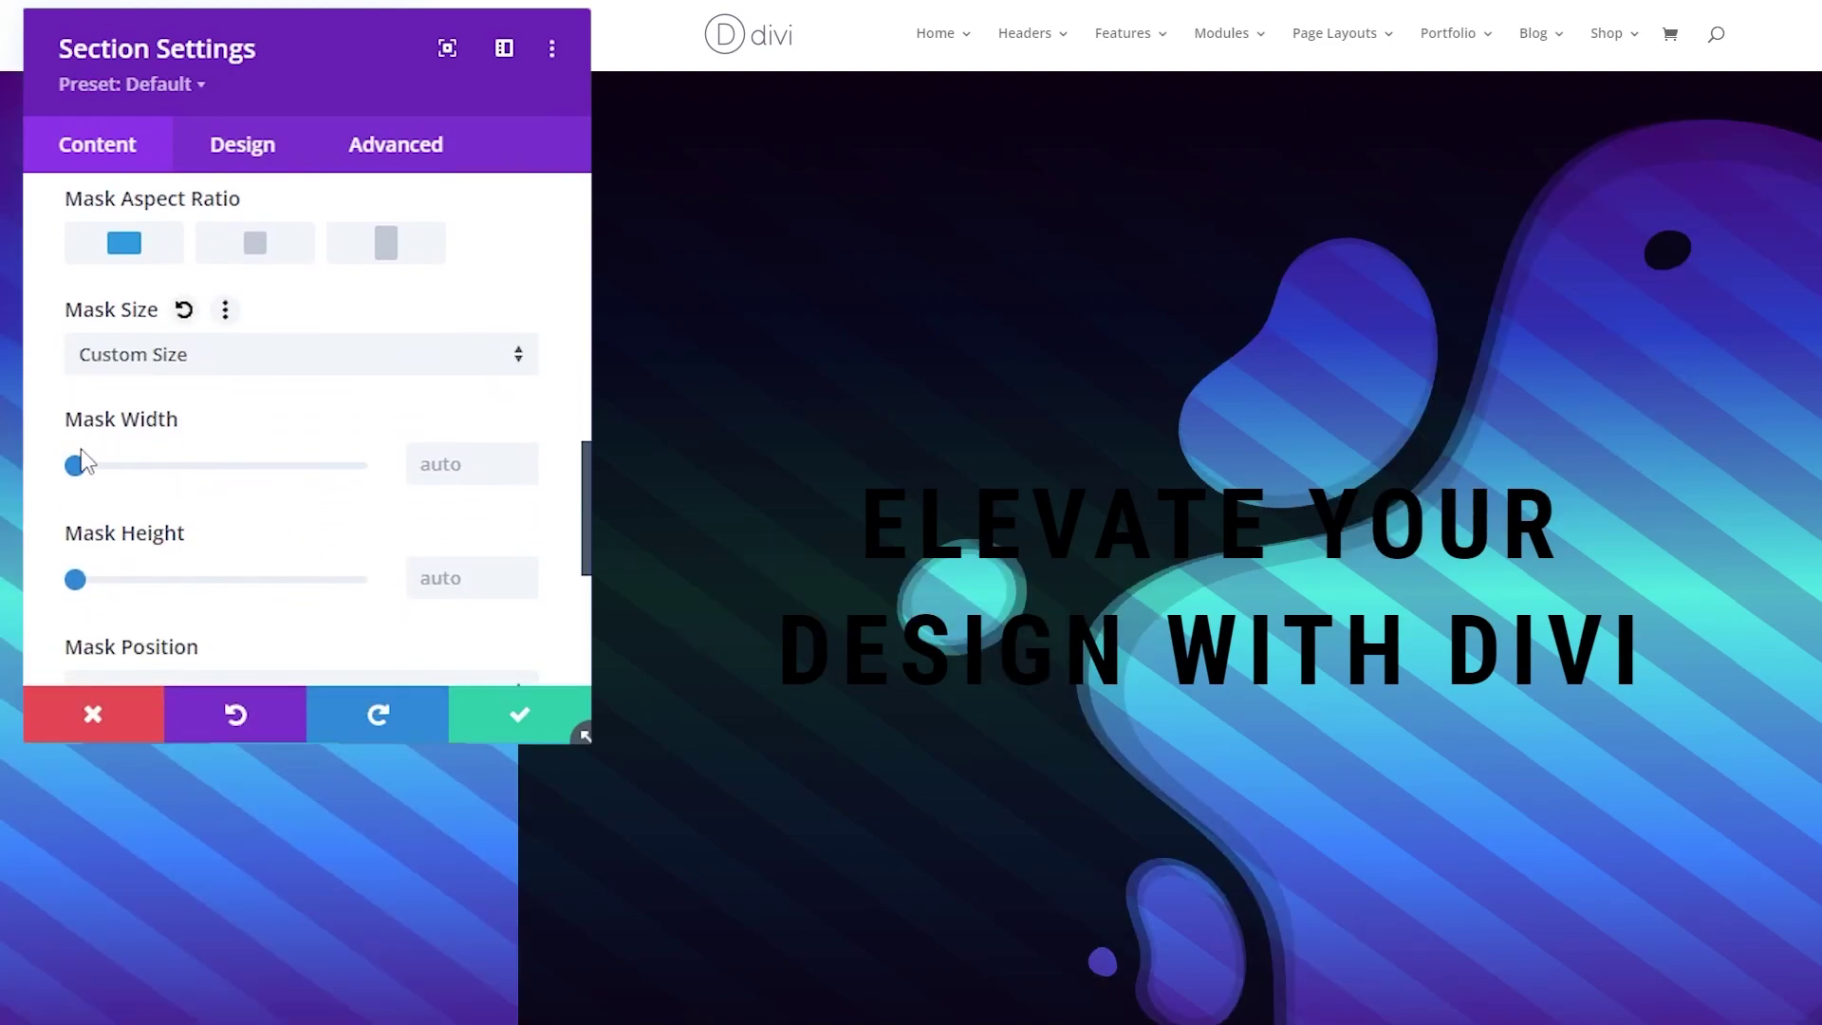
click(420, 463)
text(100vw)
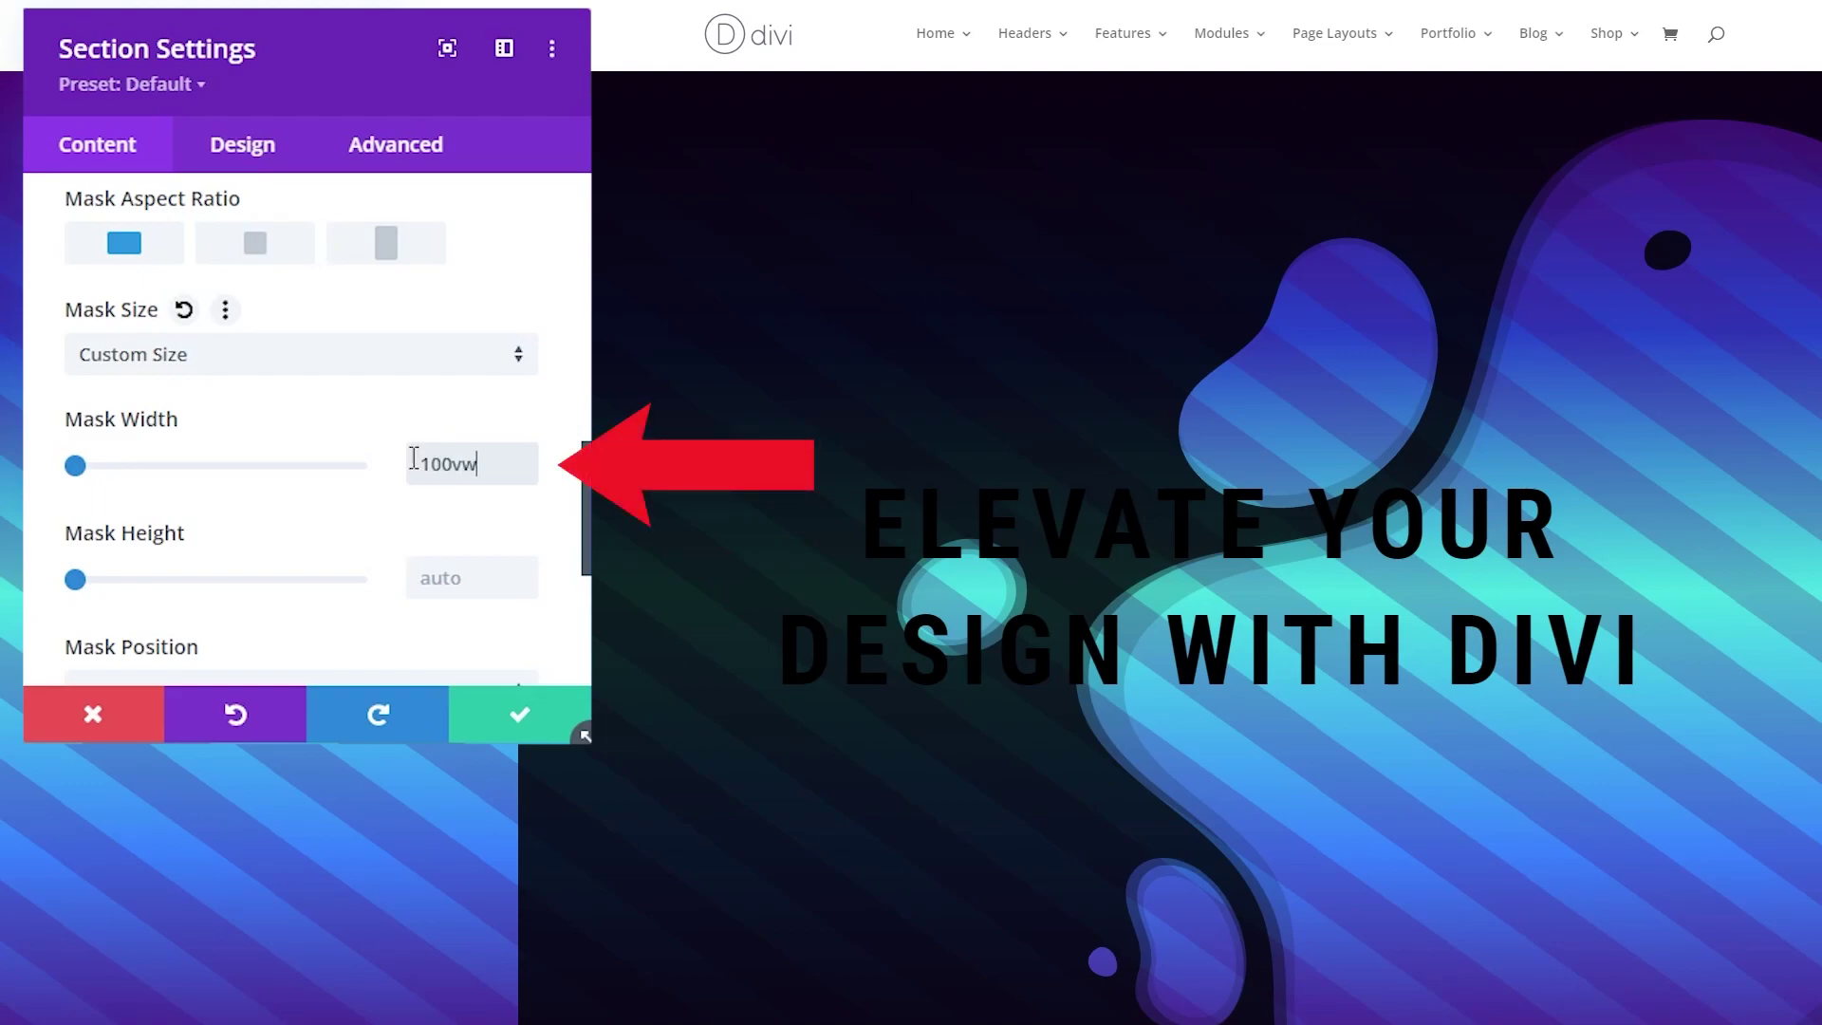
scroll(318, 574, down, 1)
scroll(318, 574, down, 3)
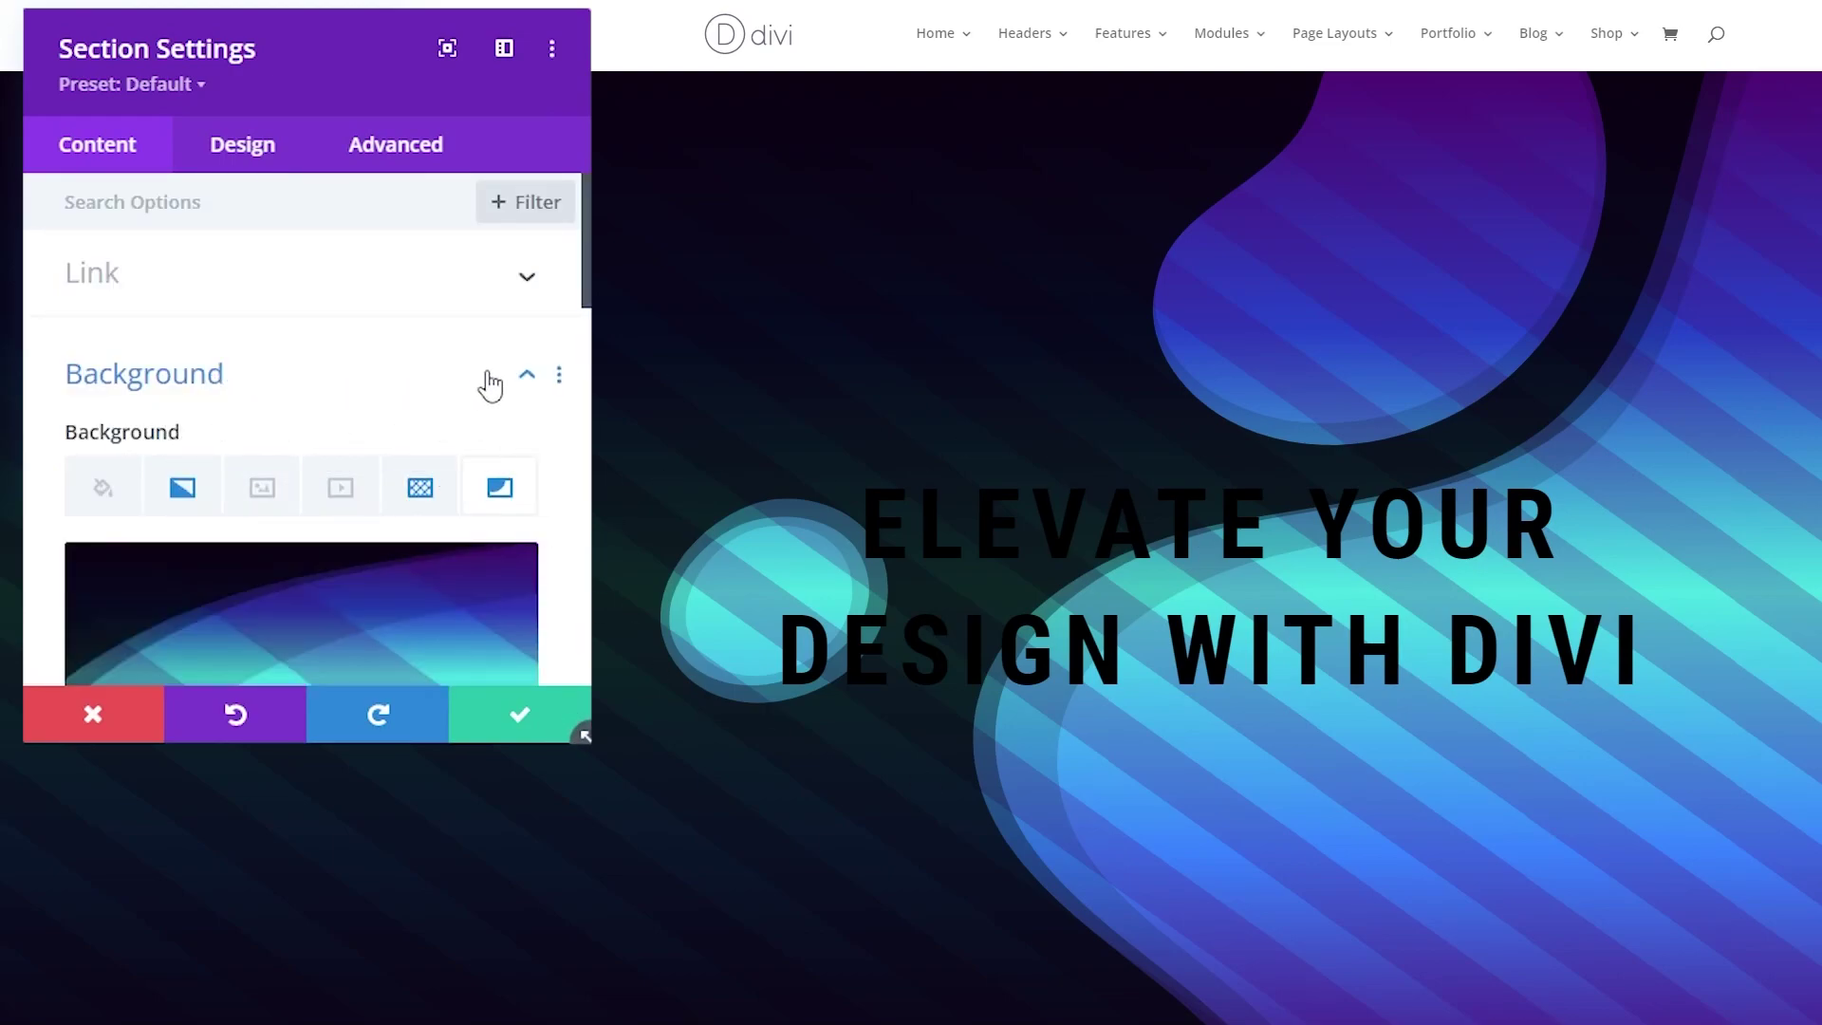
Copy the section background with Copy Background and save the section settings
click(560, 376)
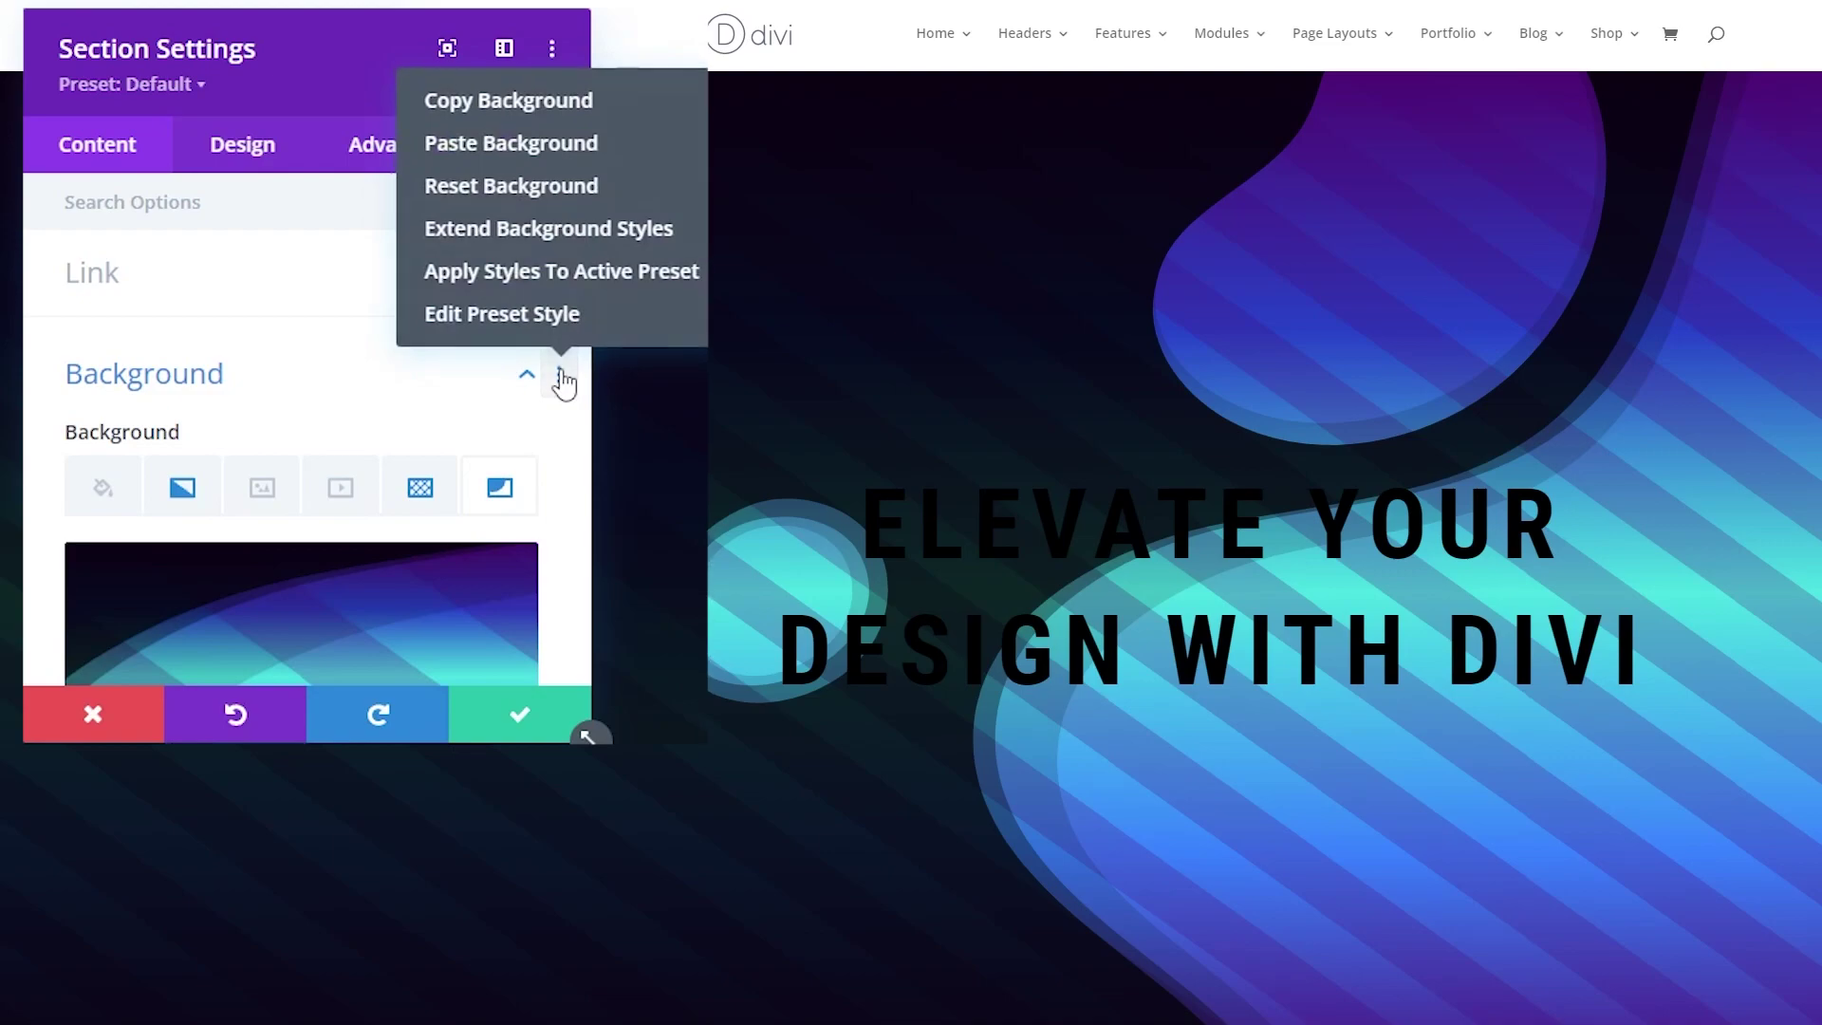
click(495, 106)
click(363, 483)
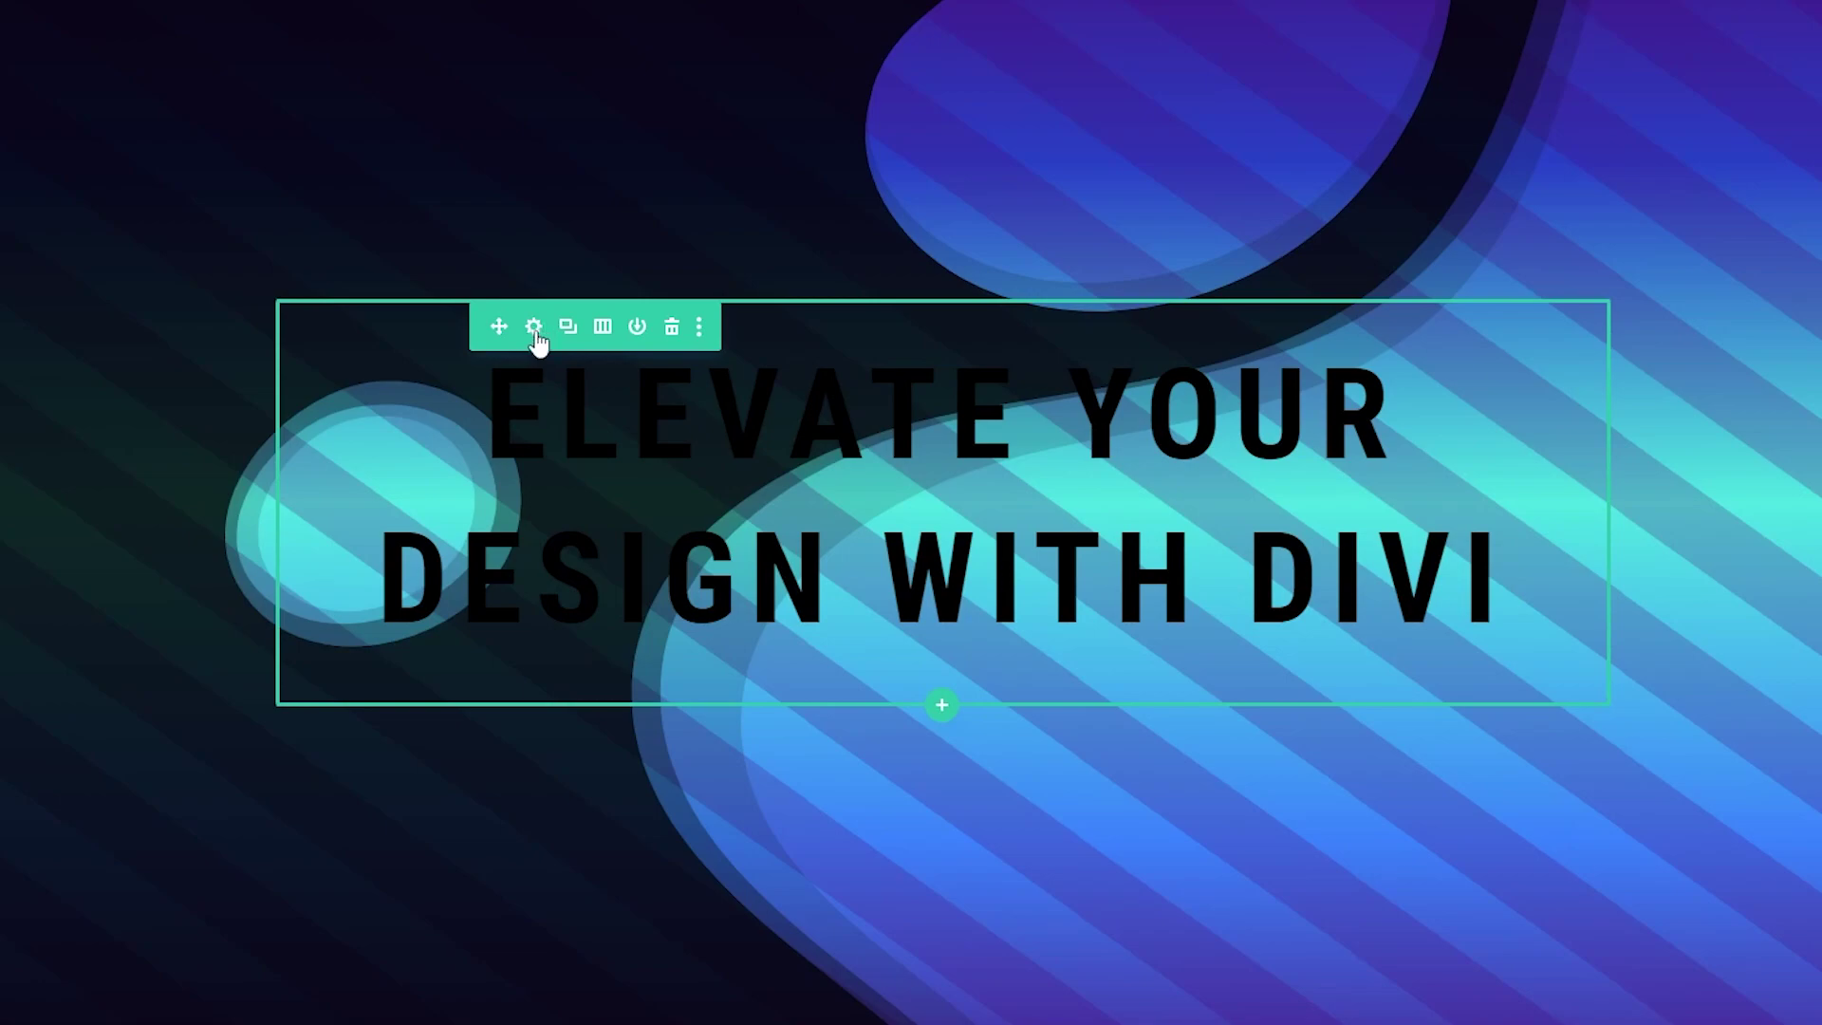
Paste the copied gradient, stripe pattern and blob mask background into the heading row's background
click(534, 328)
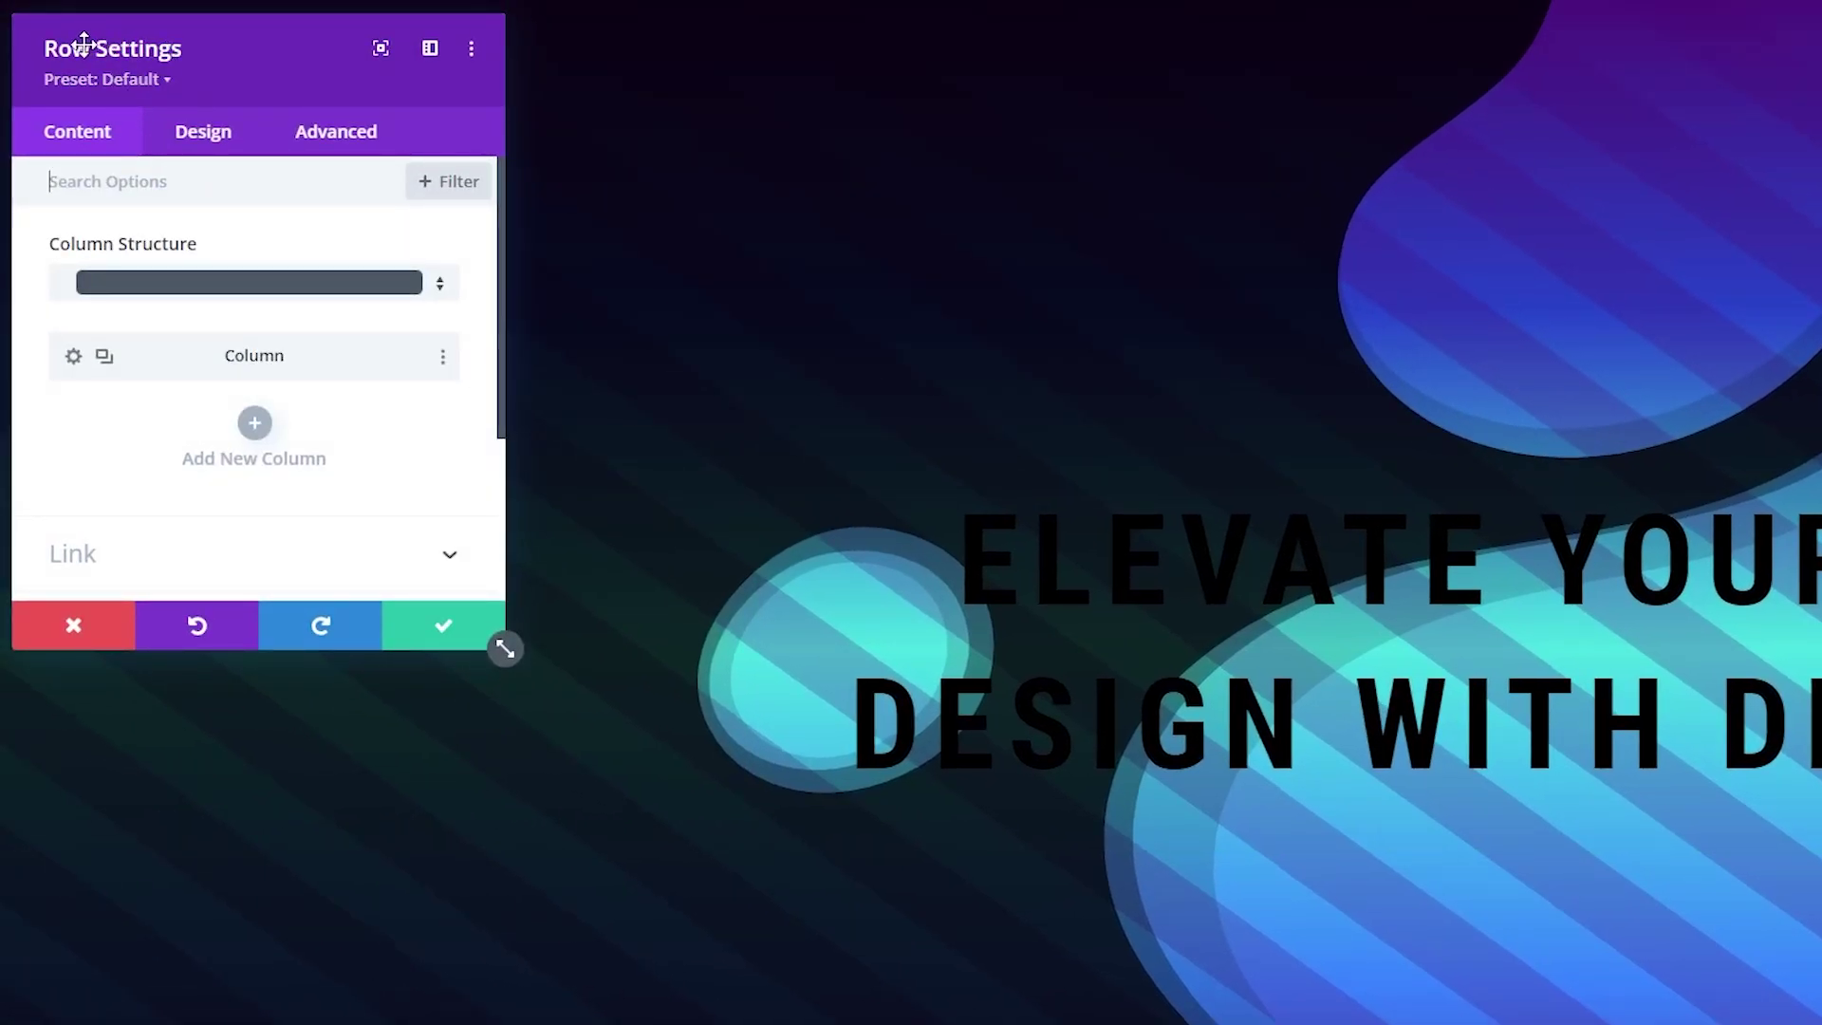
scroll(203, 531, down, 5)
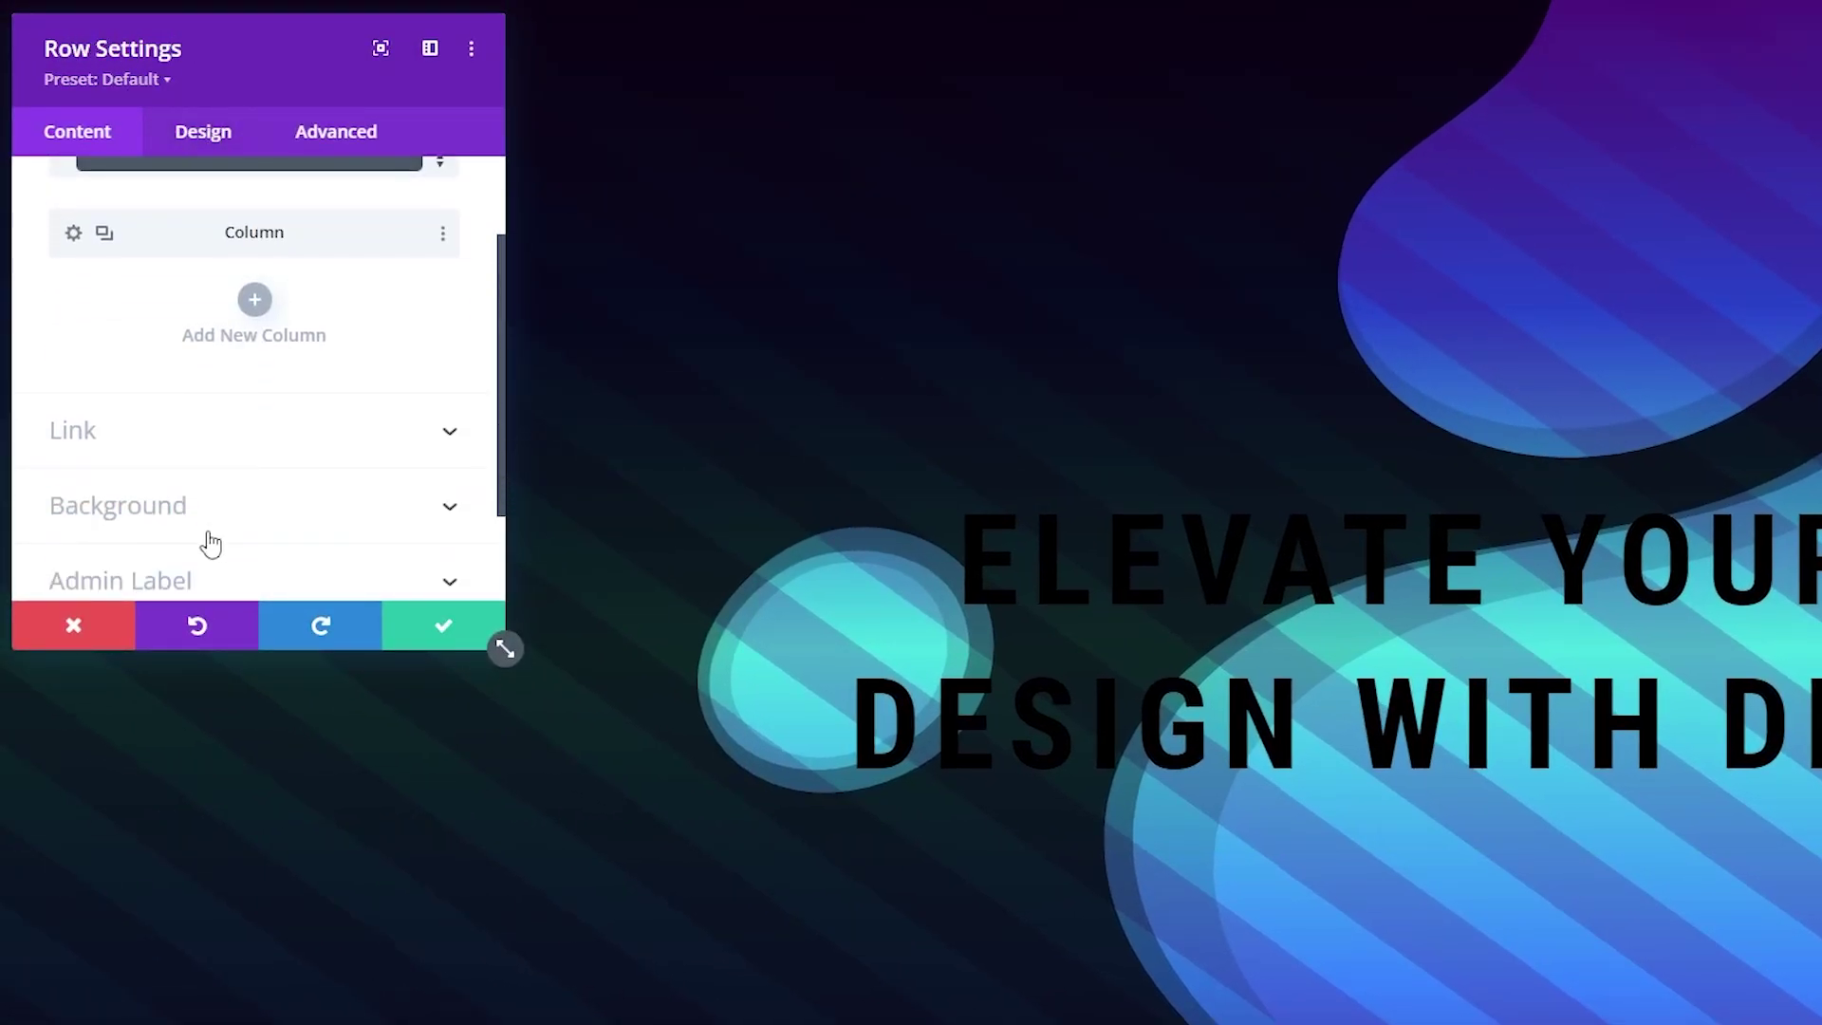
click(450, 384)
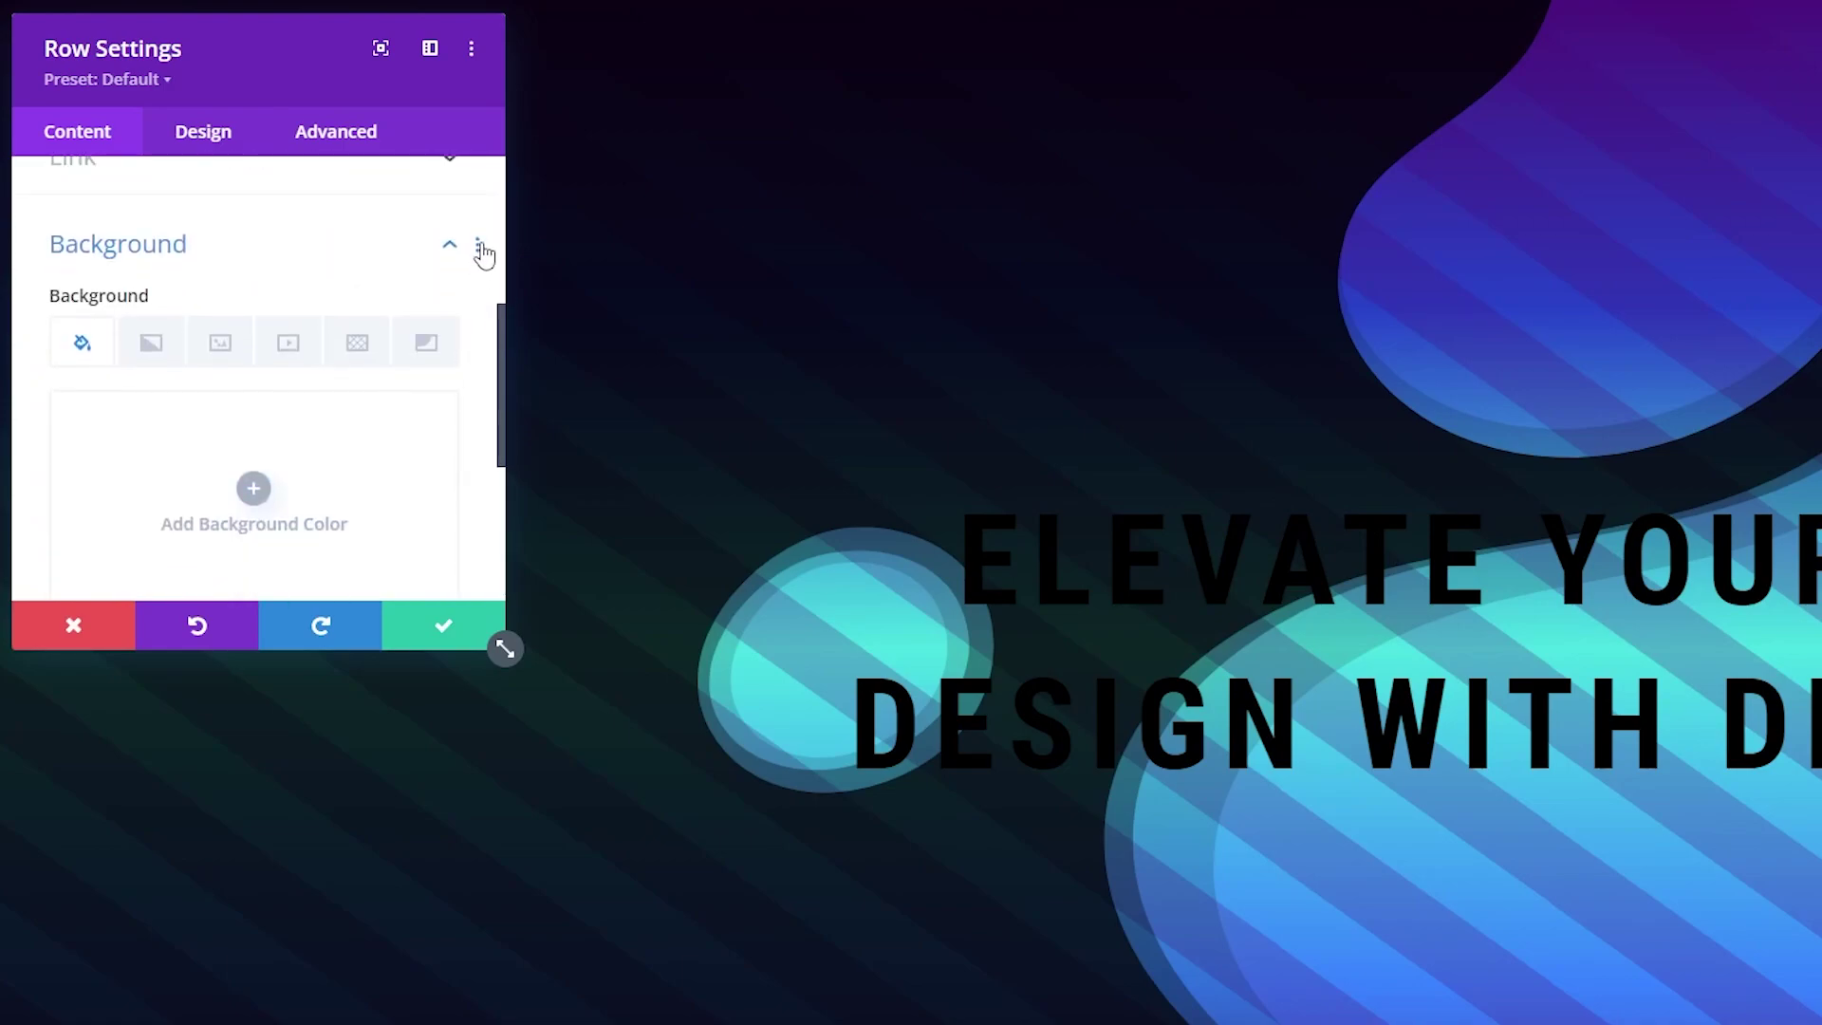
click(479, 245)
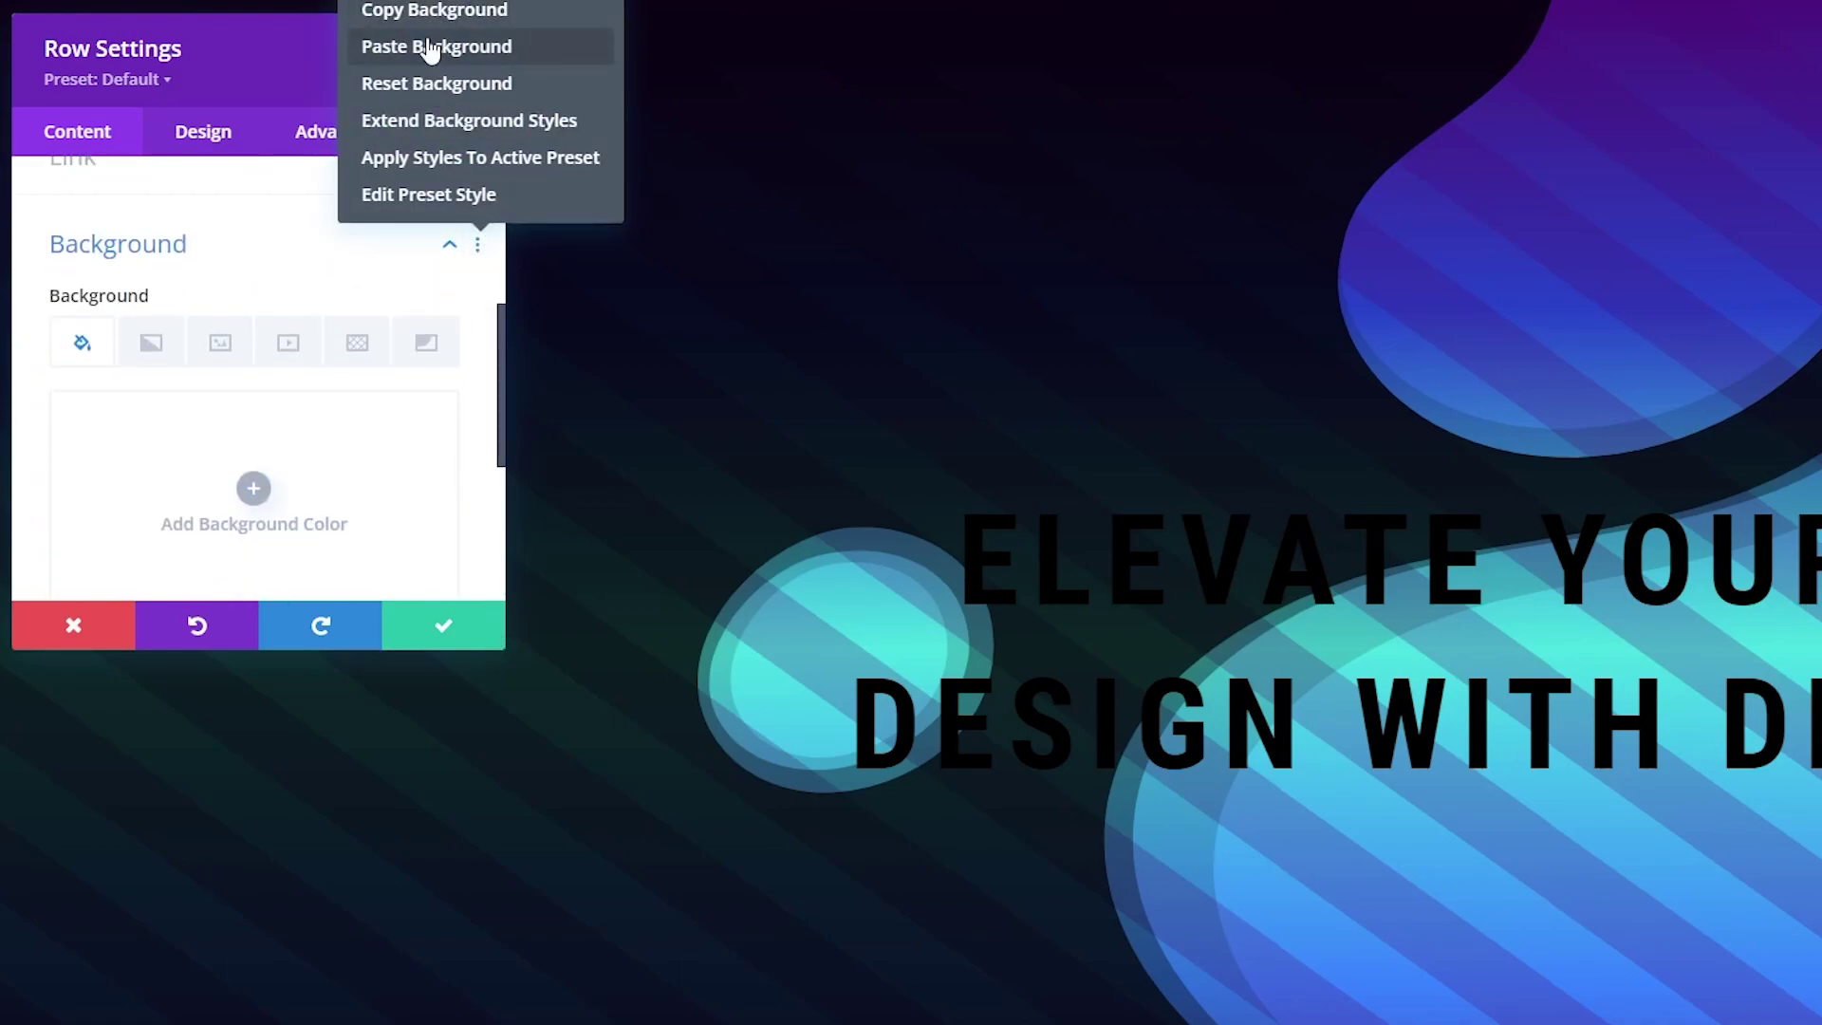
click(429, 48)
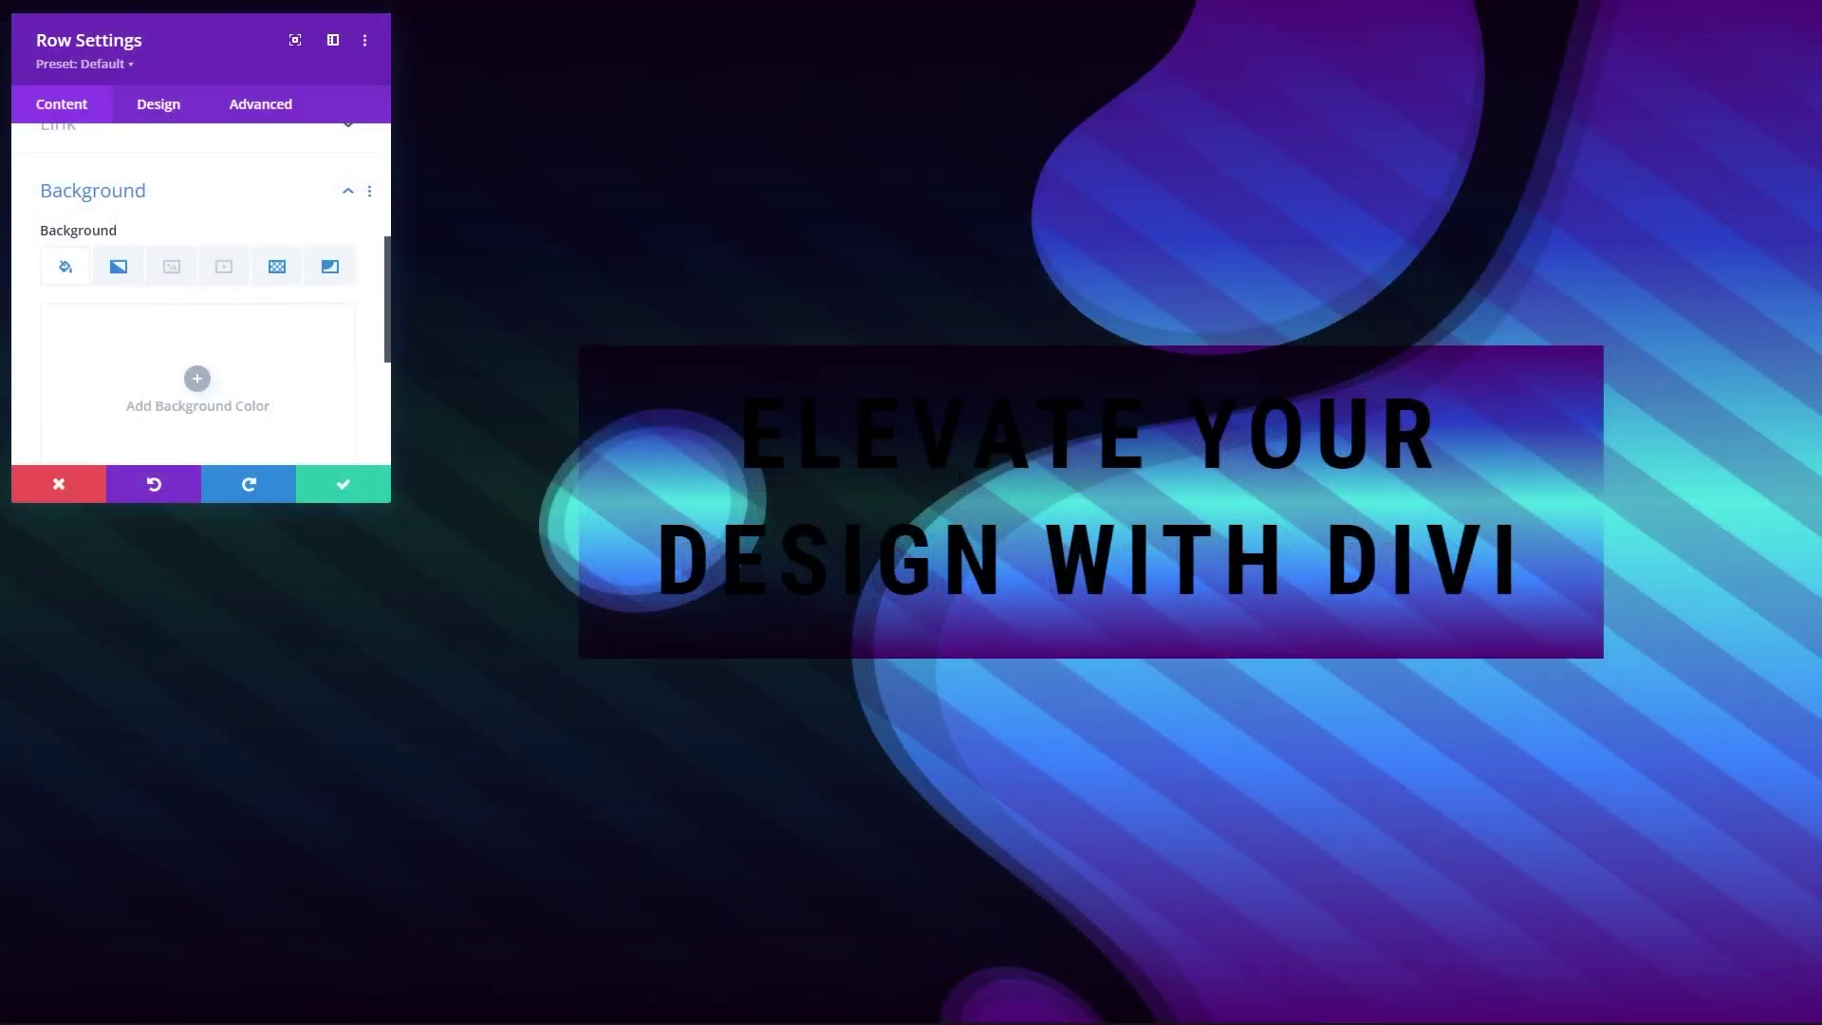
scroll(86, 231, up, 3)
click(160, 105)
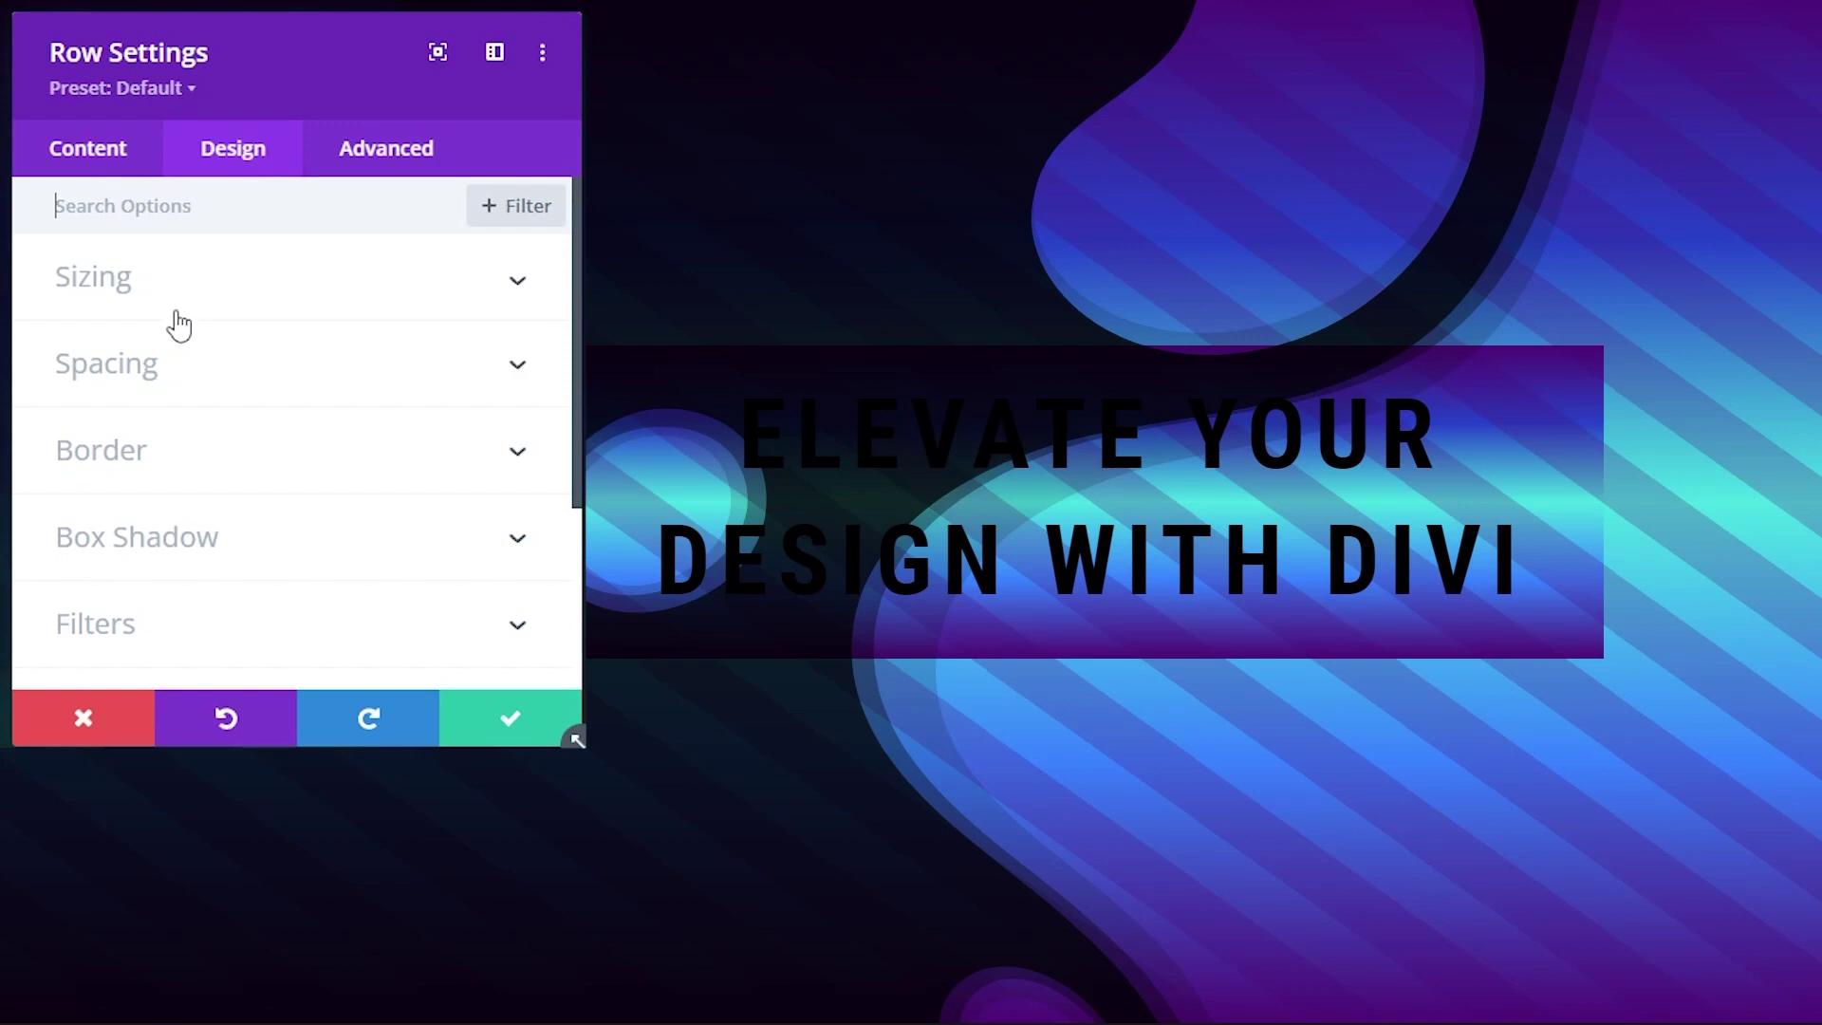
Set the heading row's width to 75vw and its max width to 100%
click(180, 279)
scroll(251, 417, down, 2)
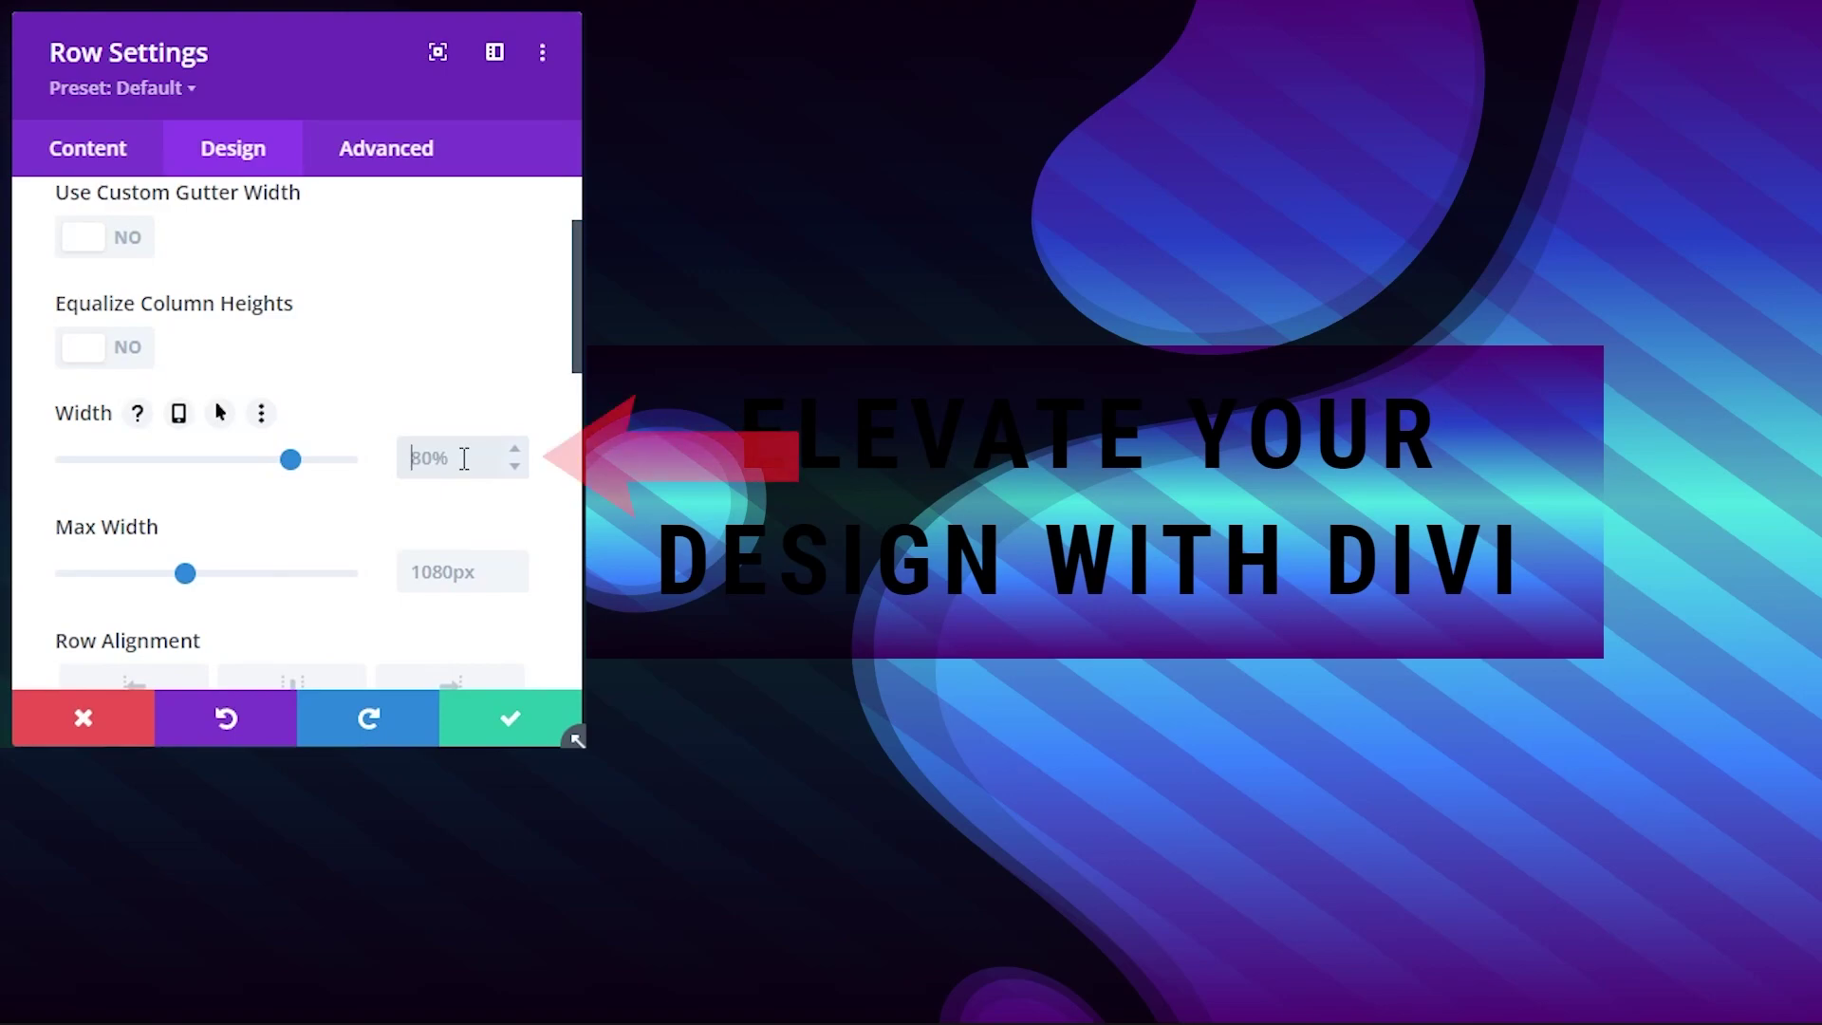
text(75vw)
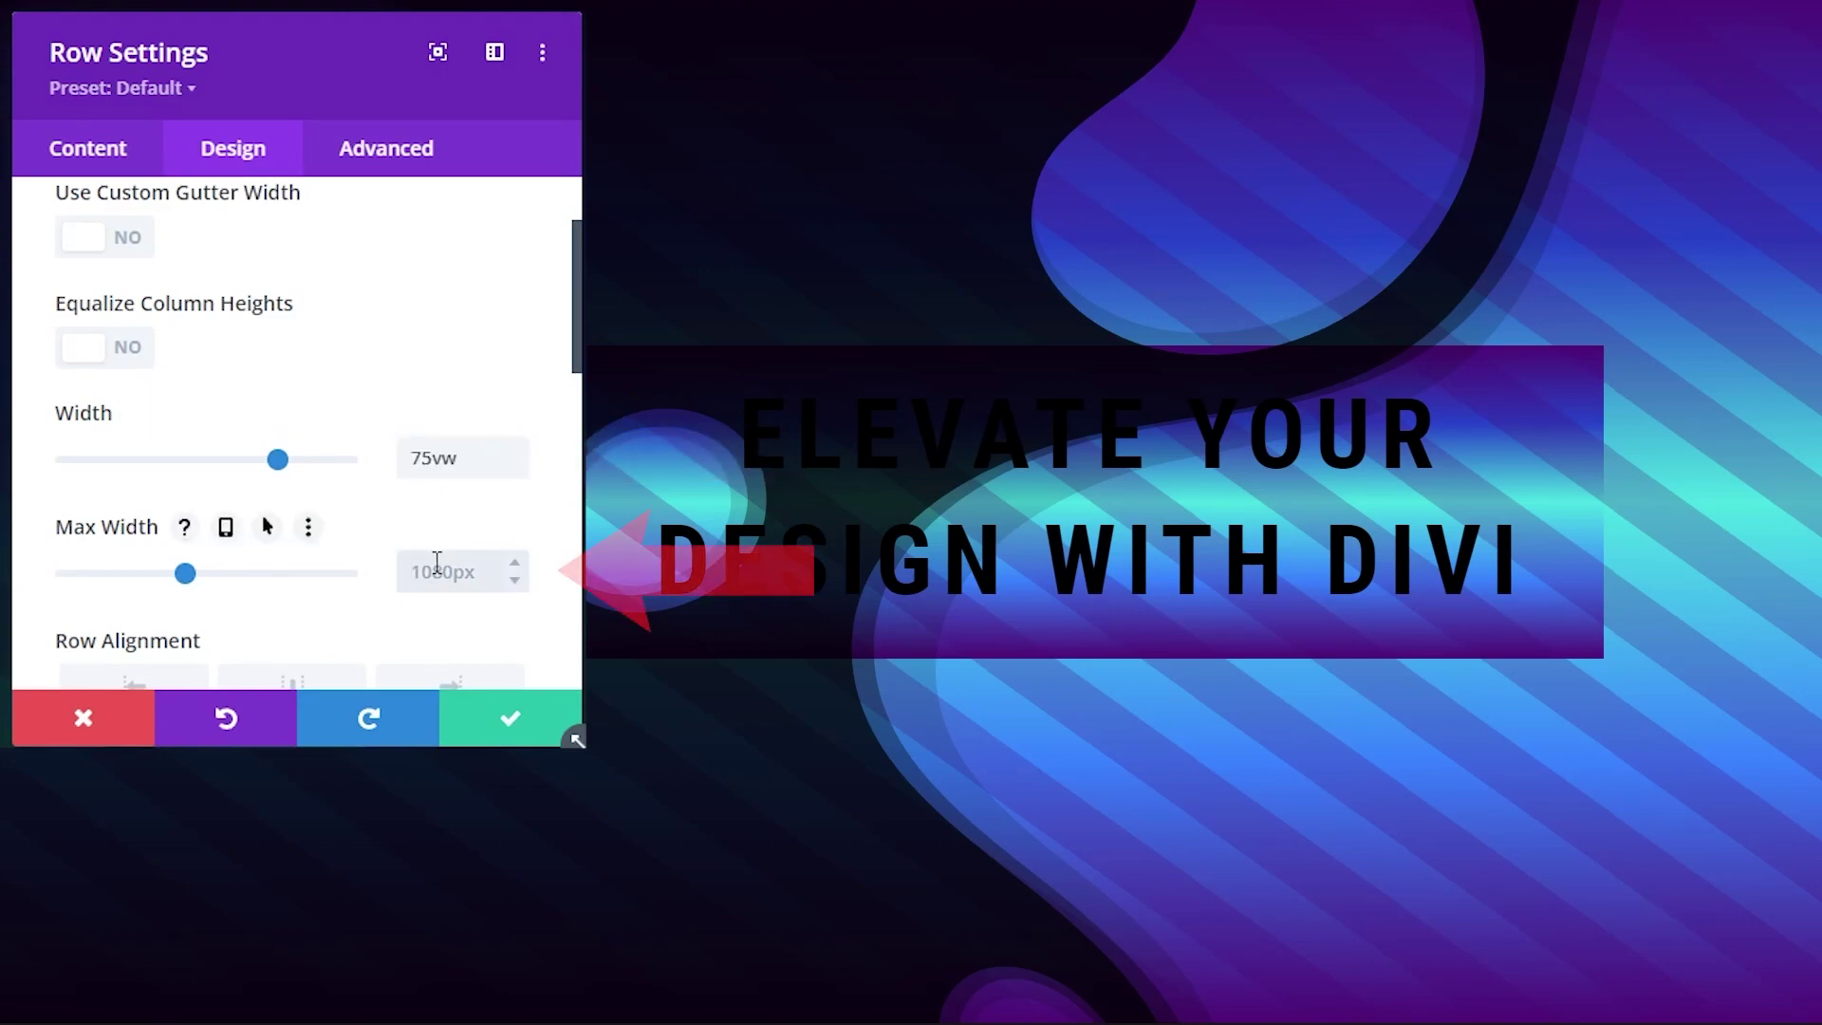
click(436, 564)
text(100%)
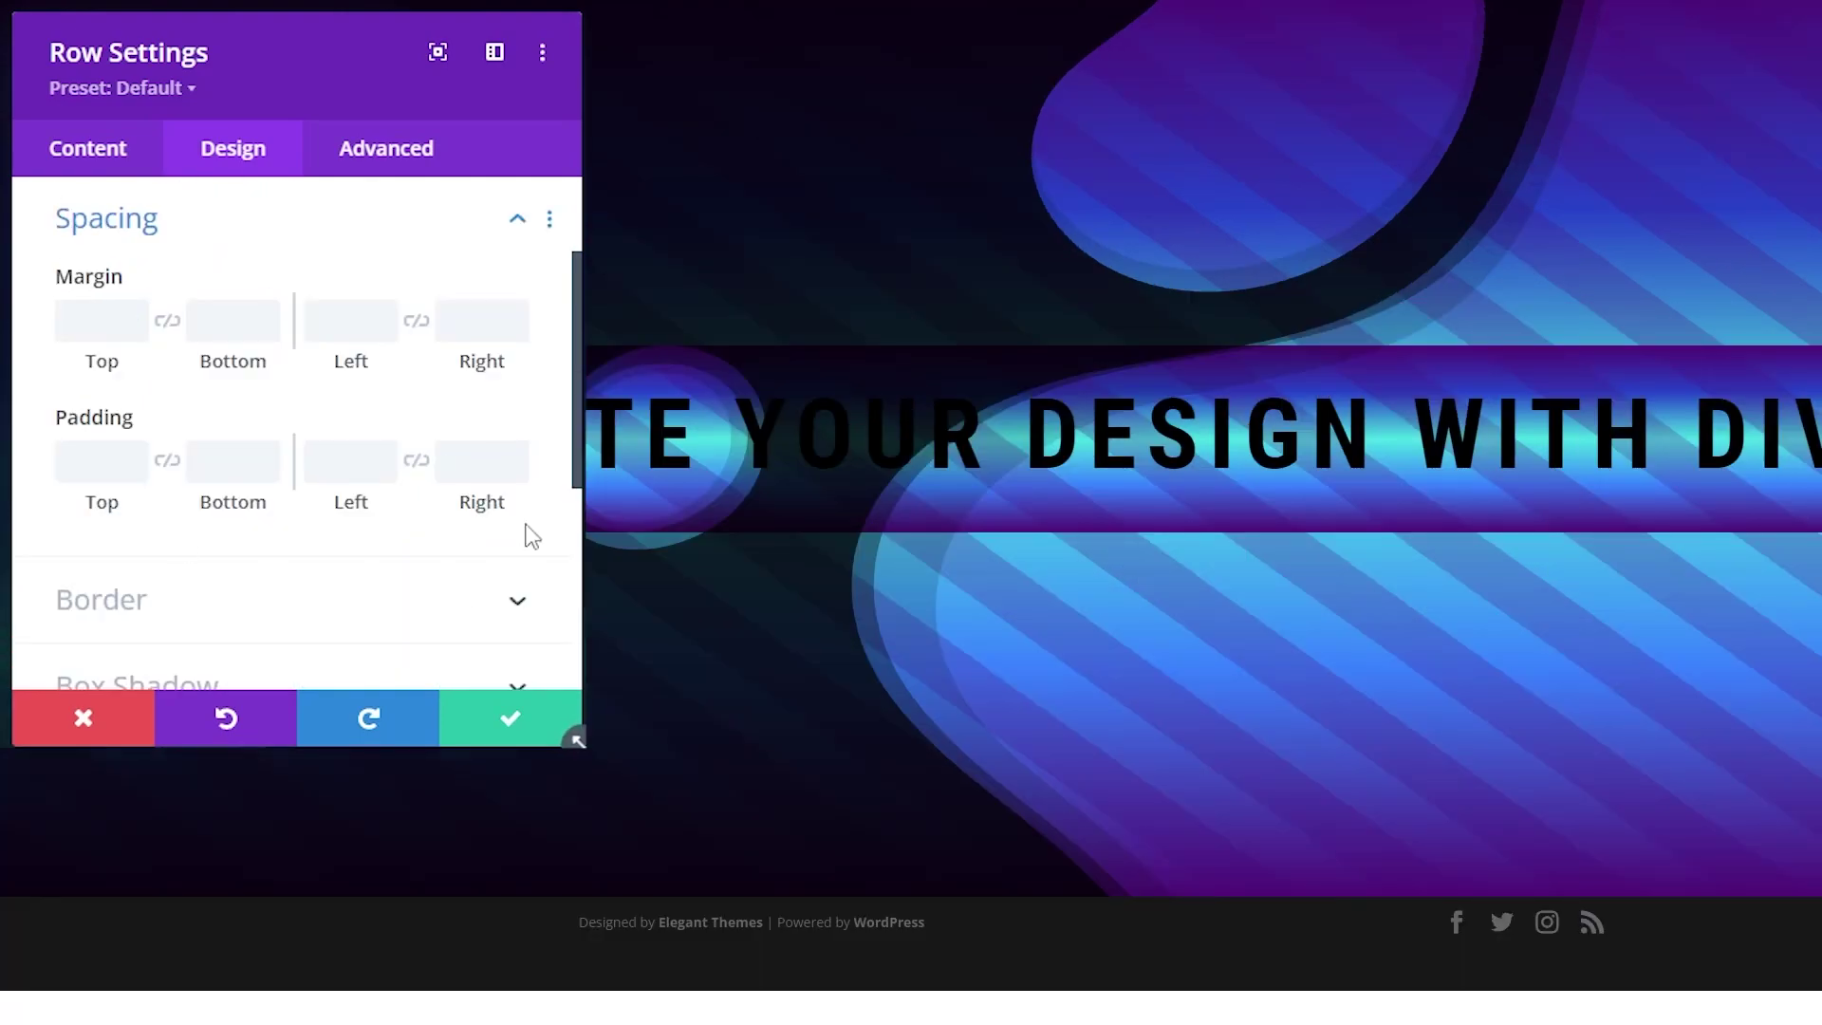
click(56, 320)
Pad the row 10vw on top and left, linking bottom and right to match
mouse_move(179, 480)
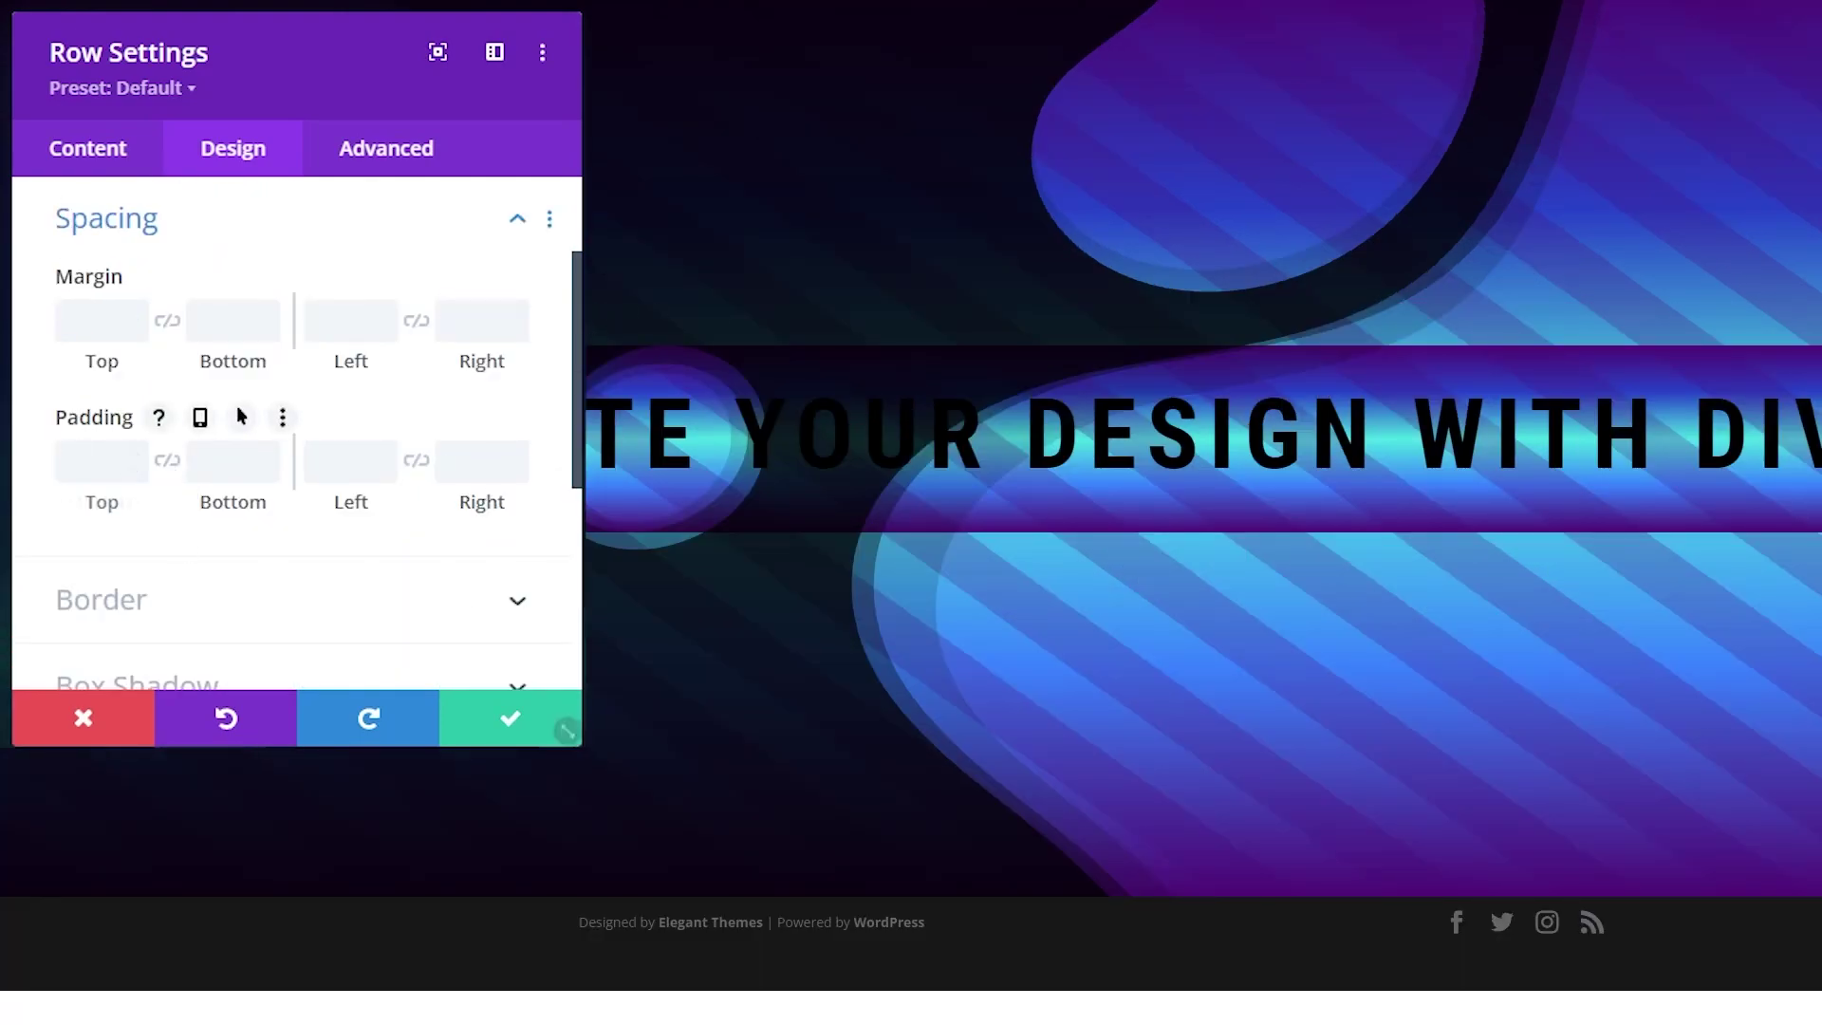
click(73, 470)
text(10vw)
click(167, 462)
click(333, 465)
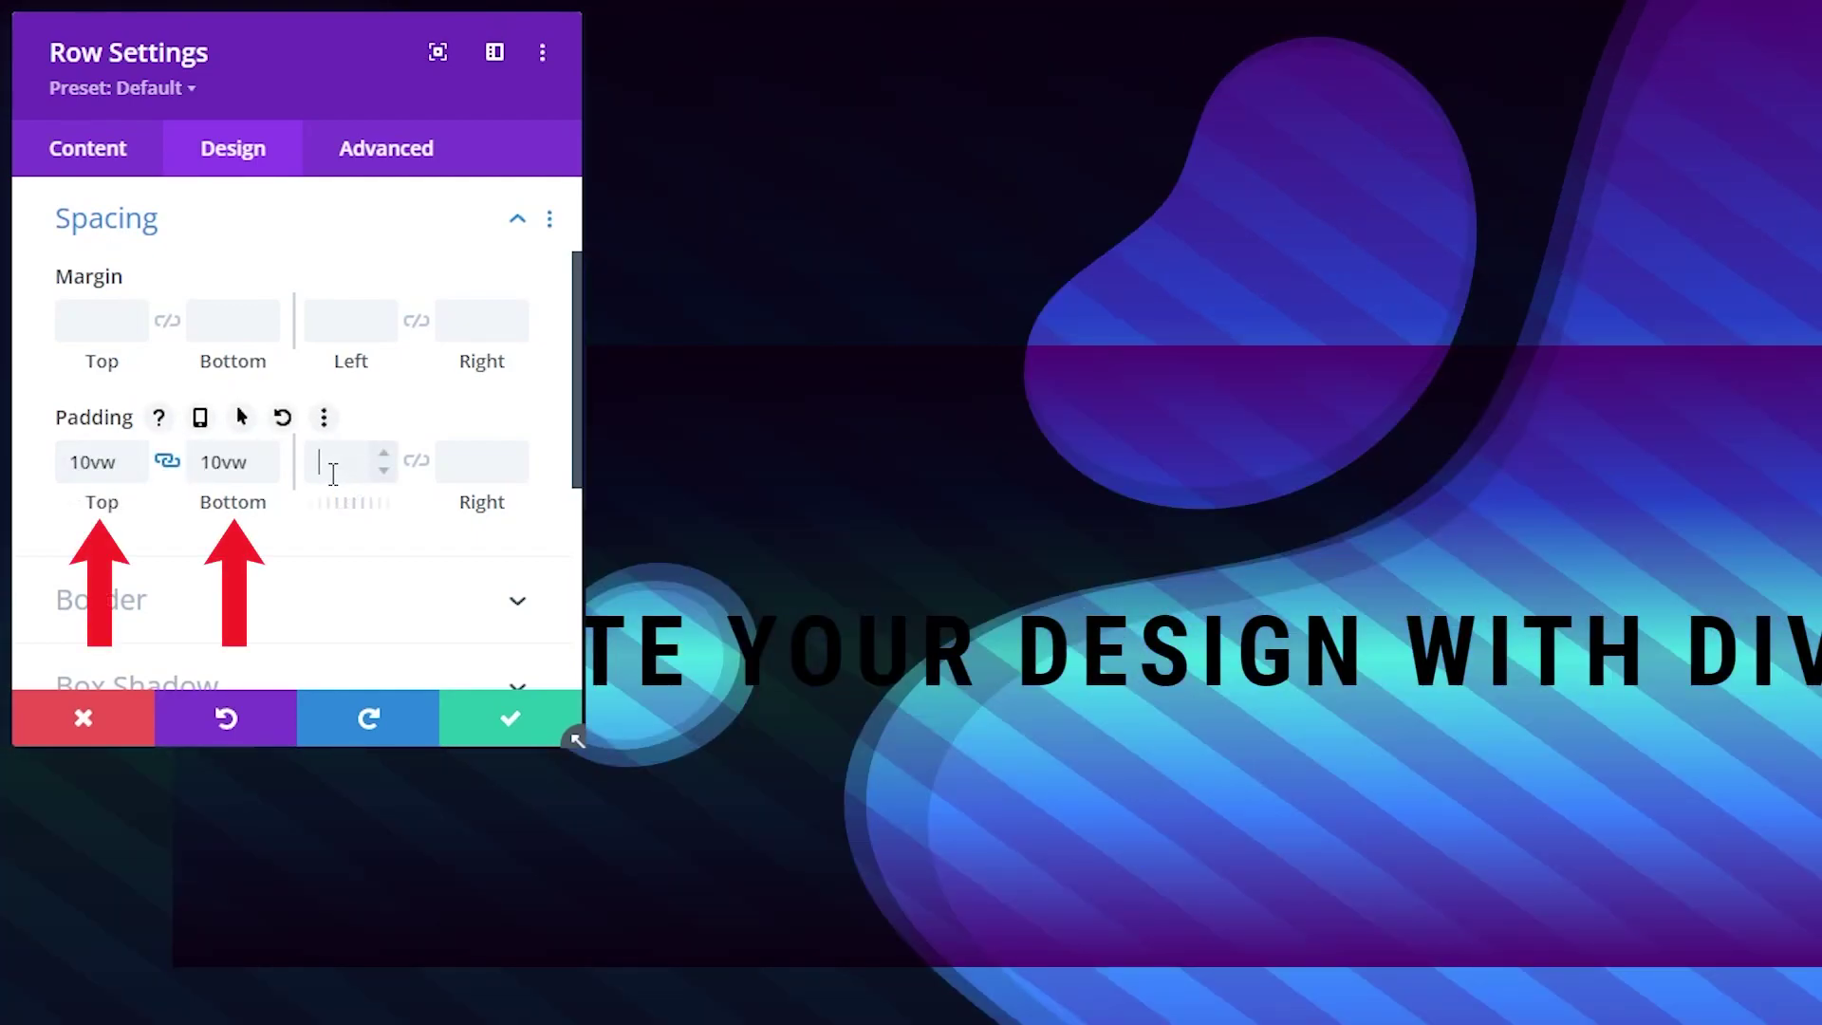
text(10vw)
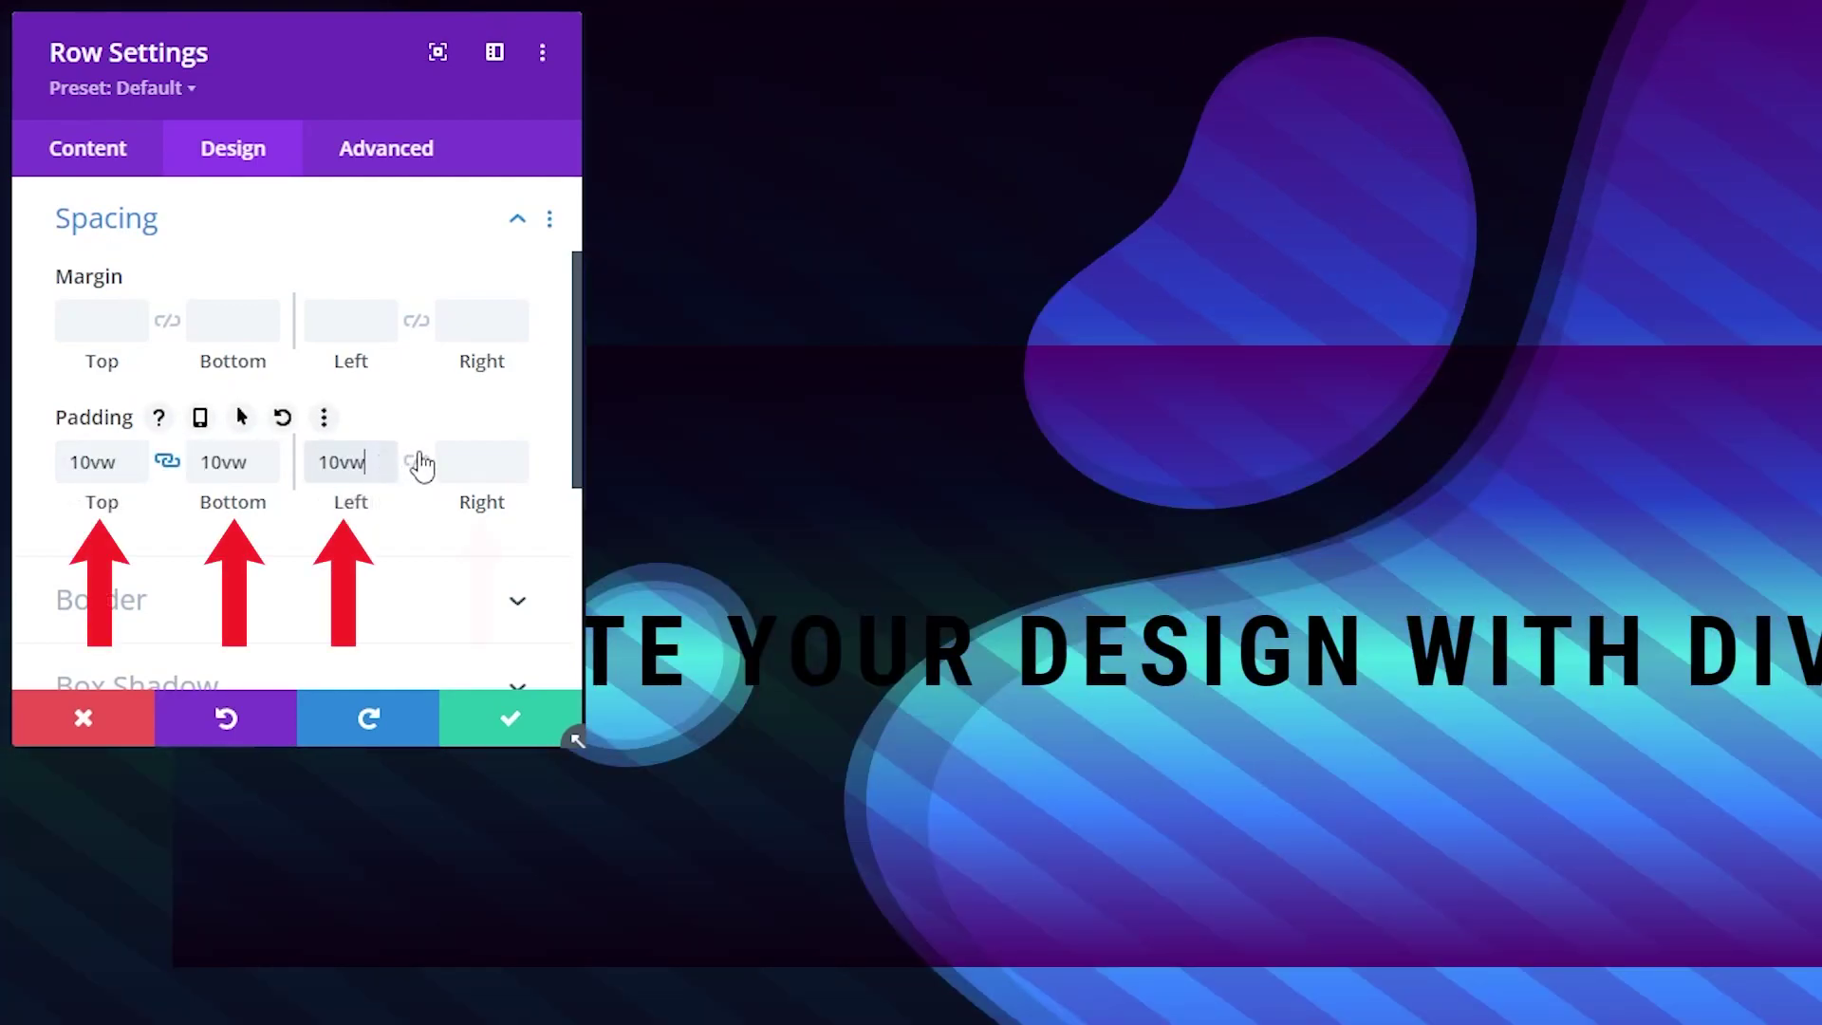
click(420, 463)
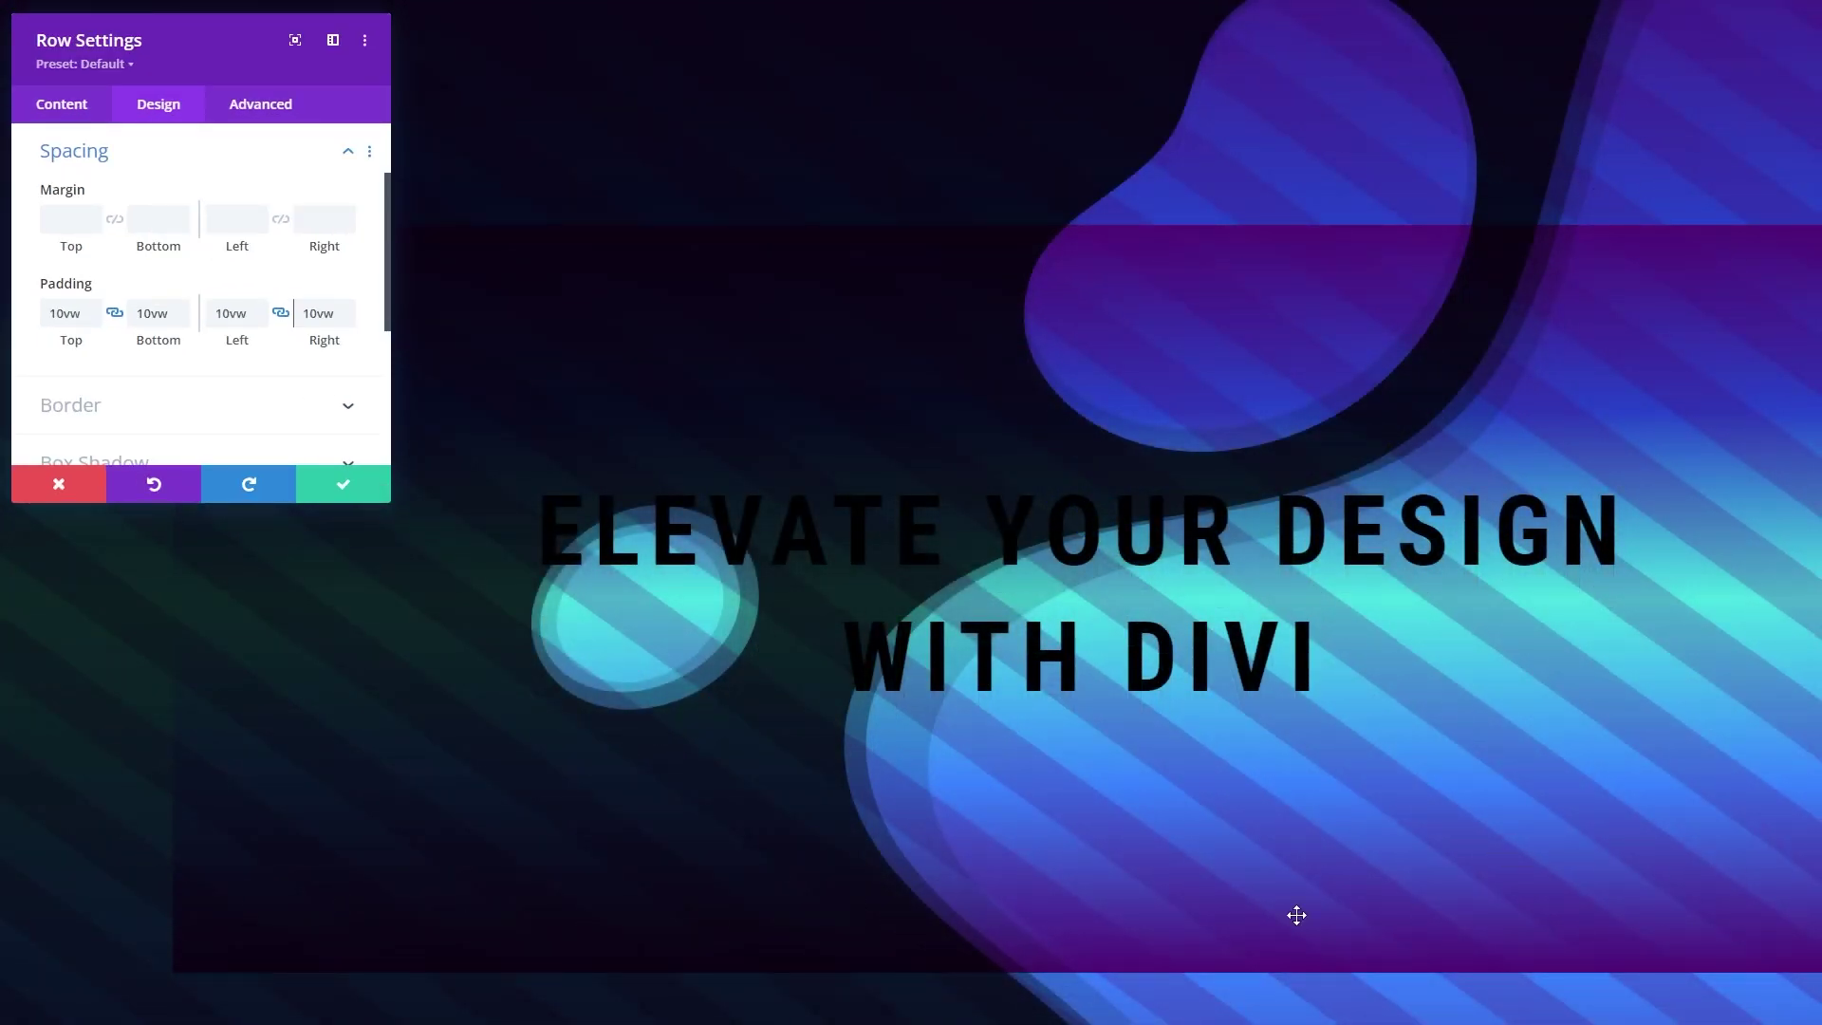
Remove the first colour stop from the row's background gradient
click(72, 147)
scroll(102, 572, down, 4)
click(174, 453)
scroll(178, 462, down, 3)
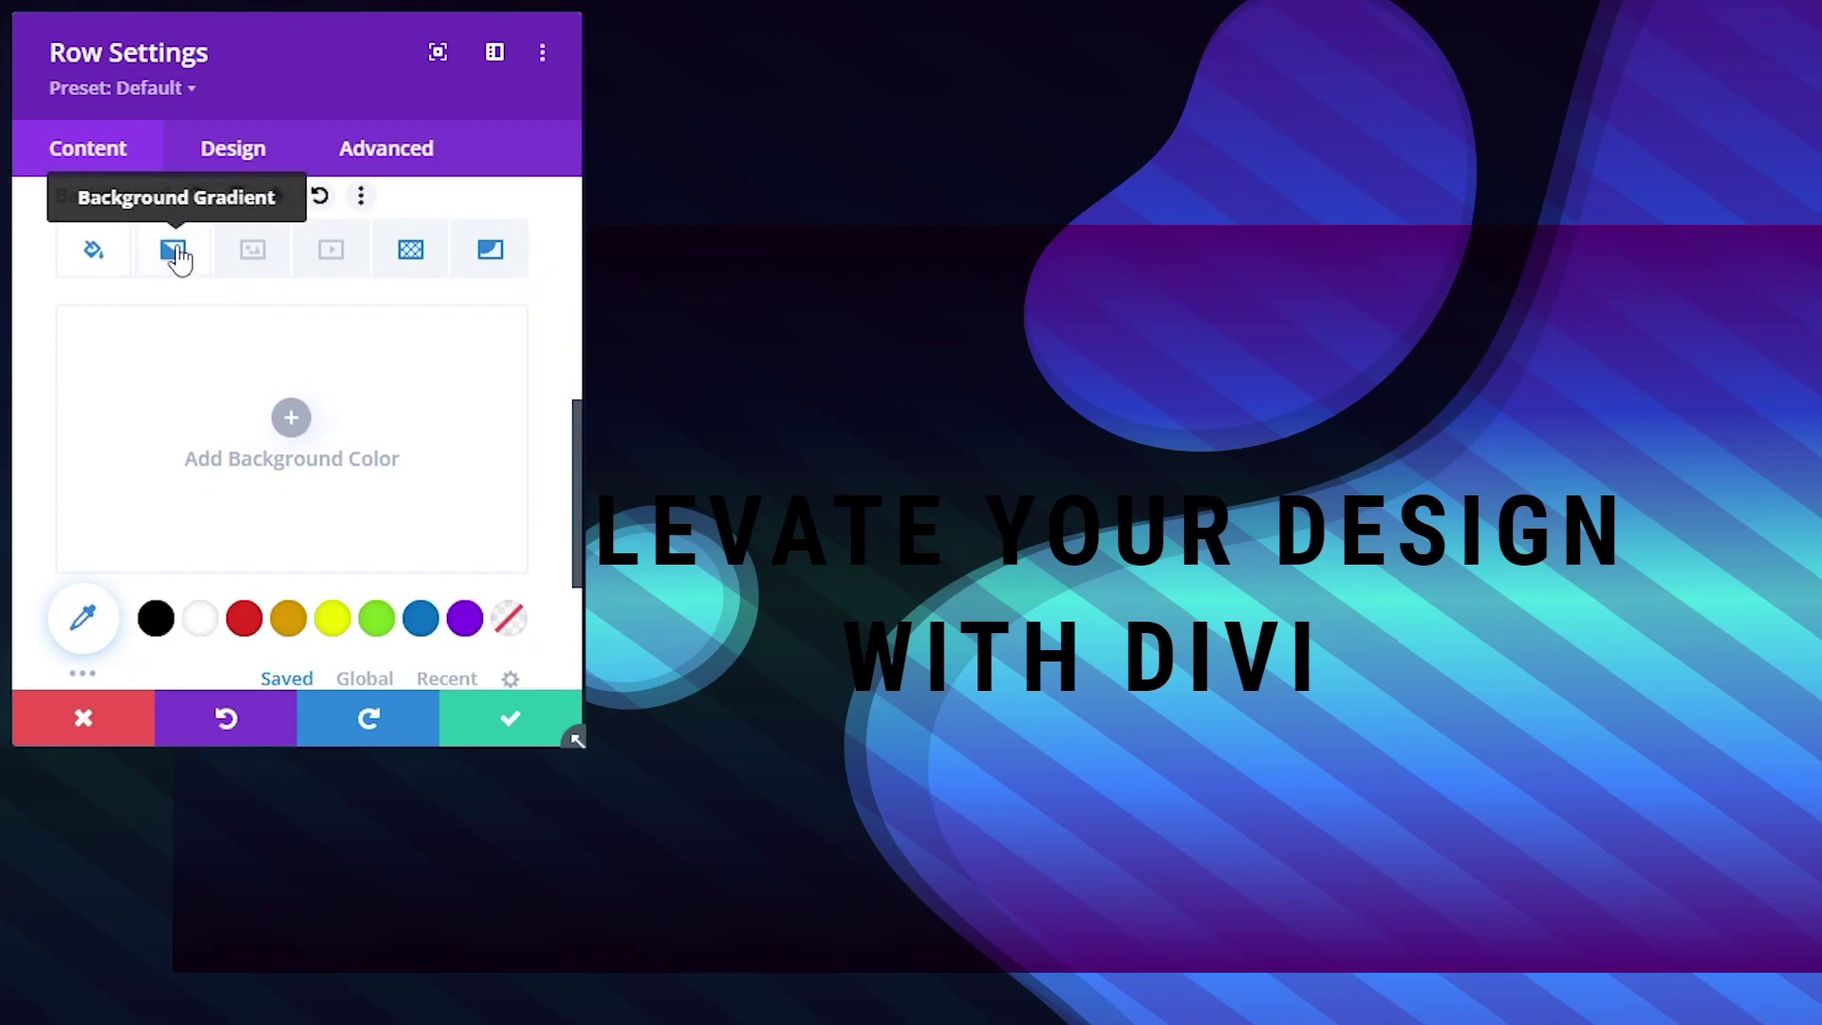
click(175, 253)
scroll(166, 484, down, 2)
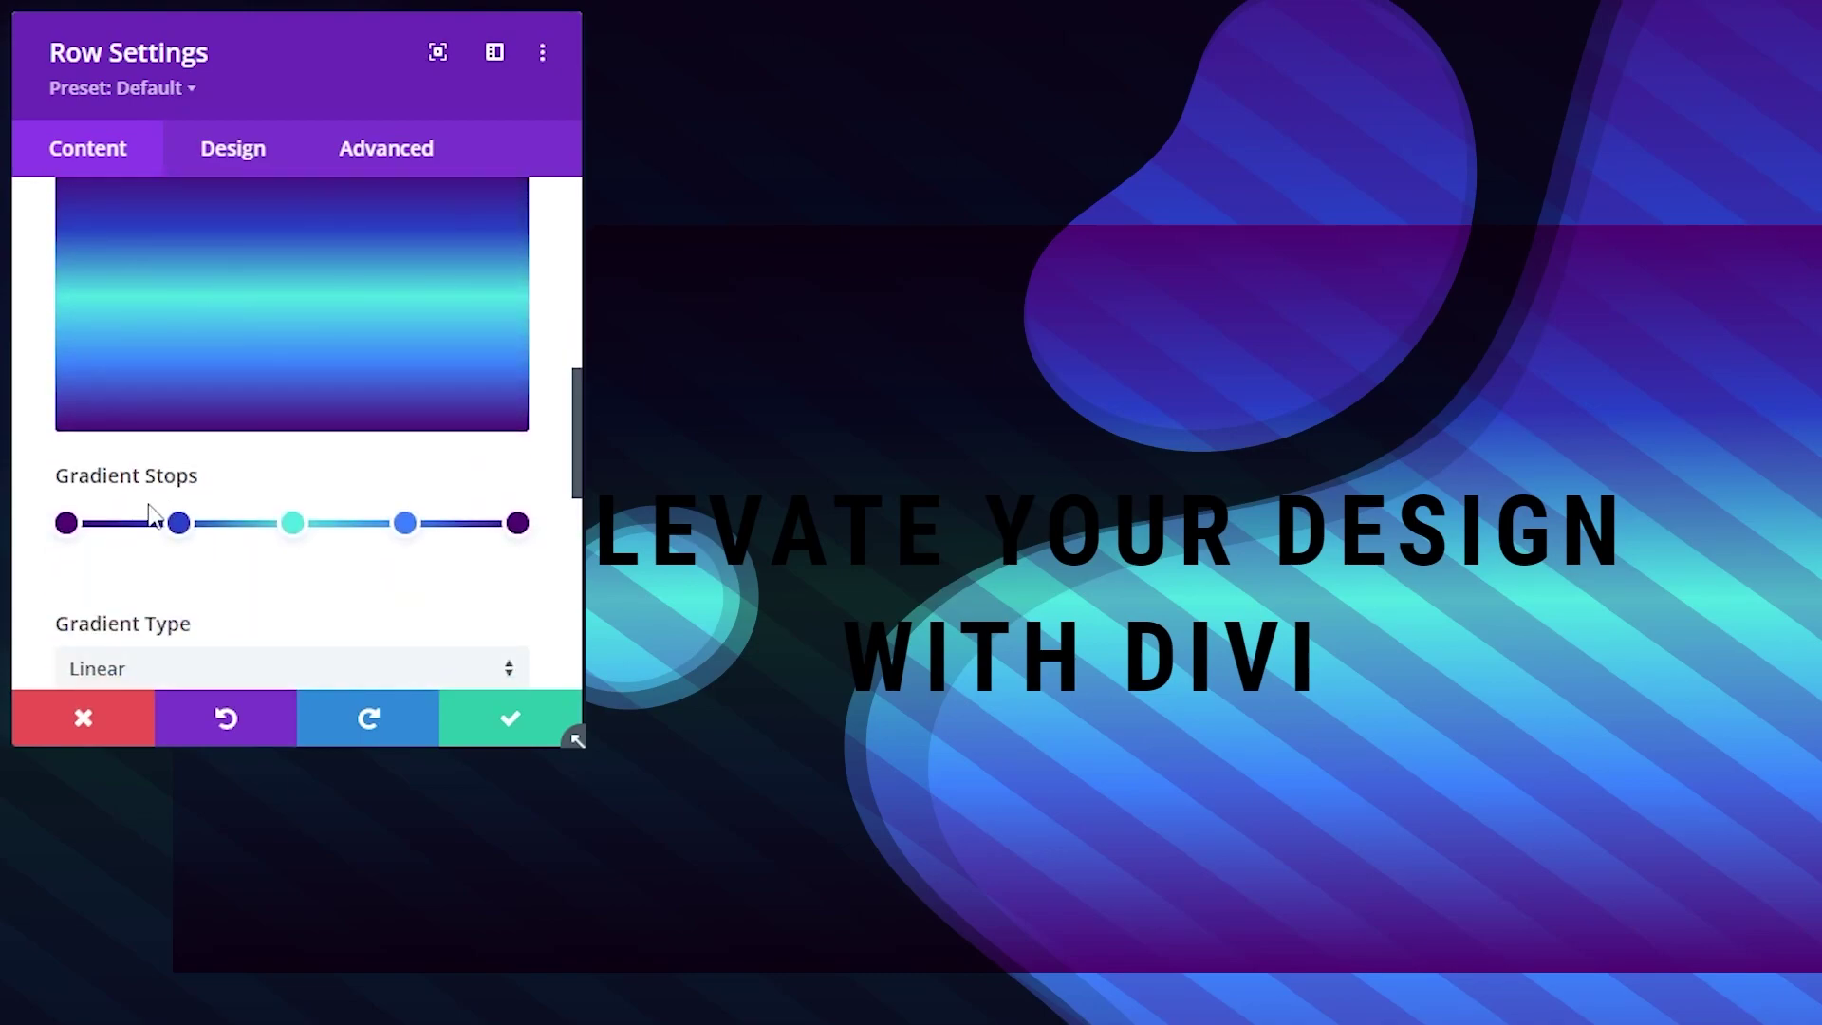
click(64, 525)
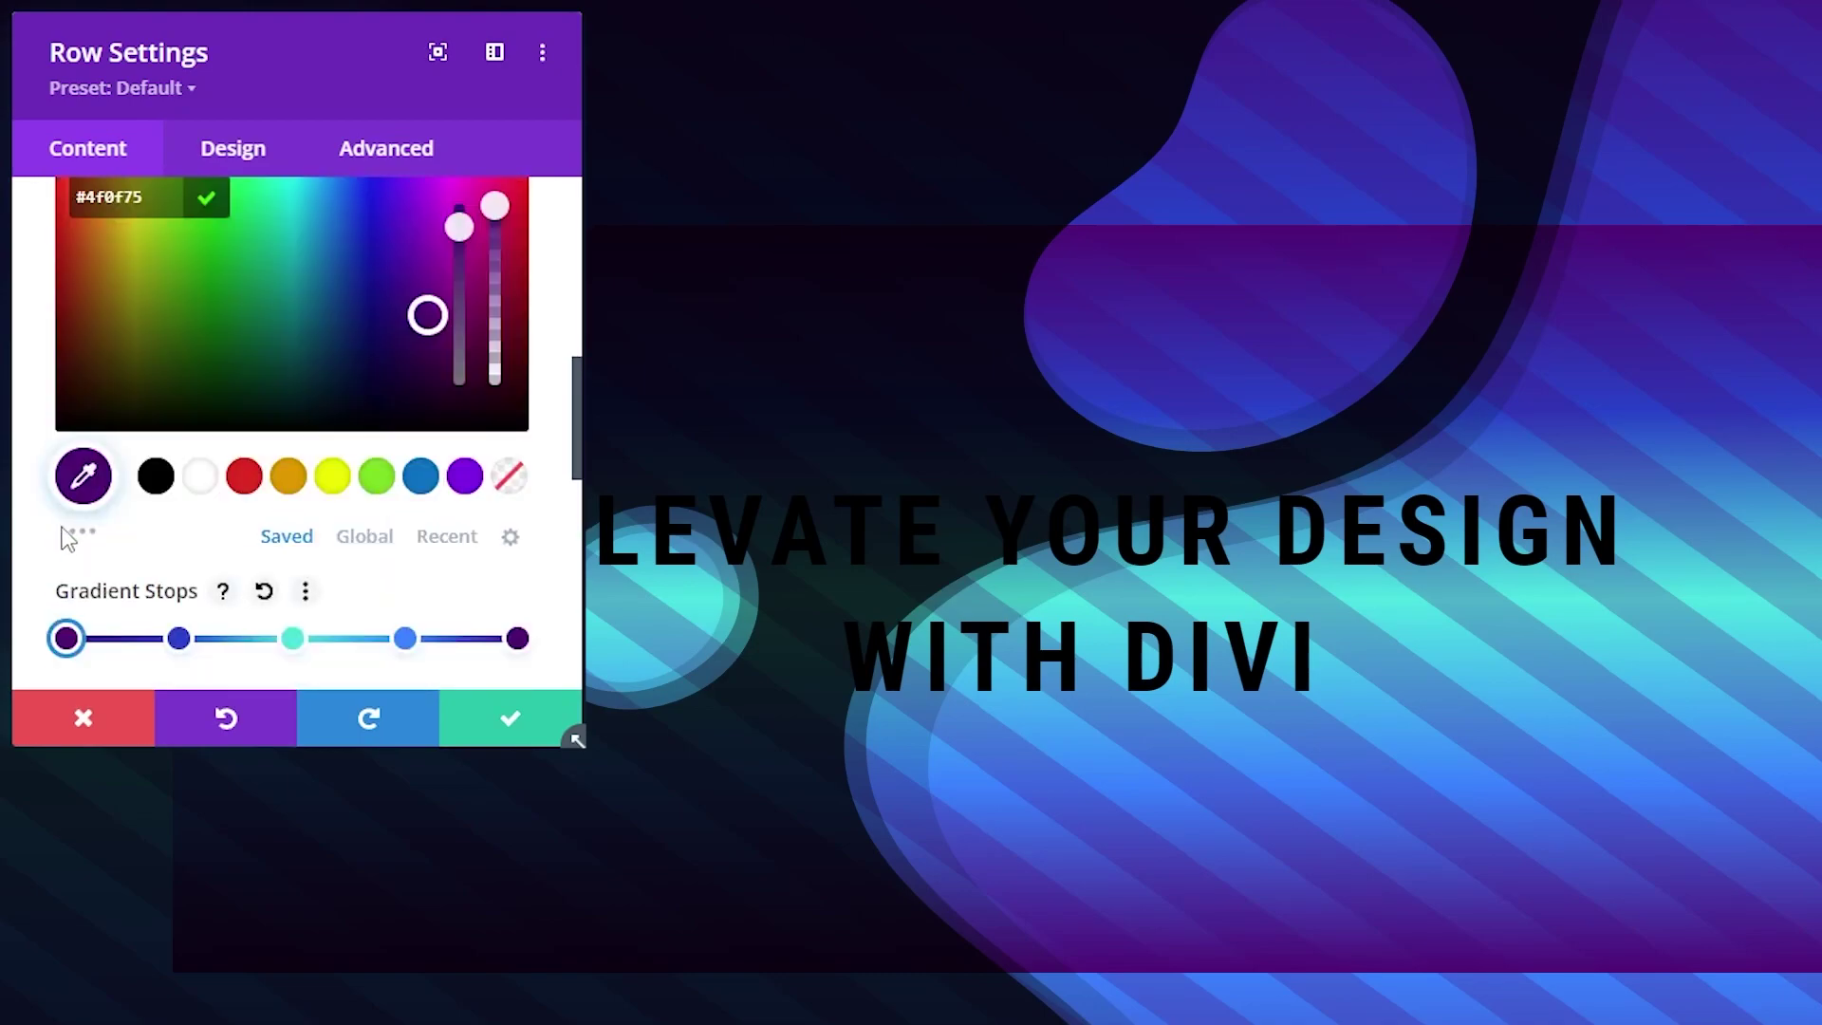
right_click(67, 637)
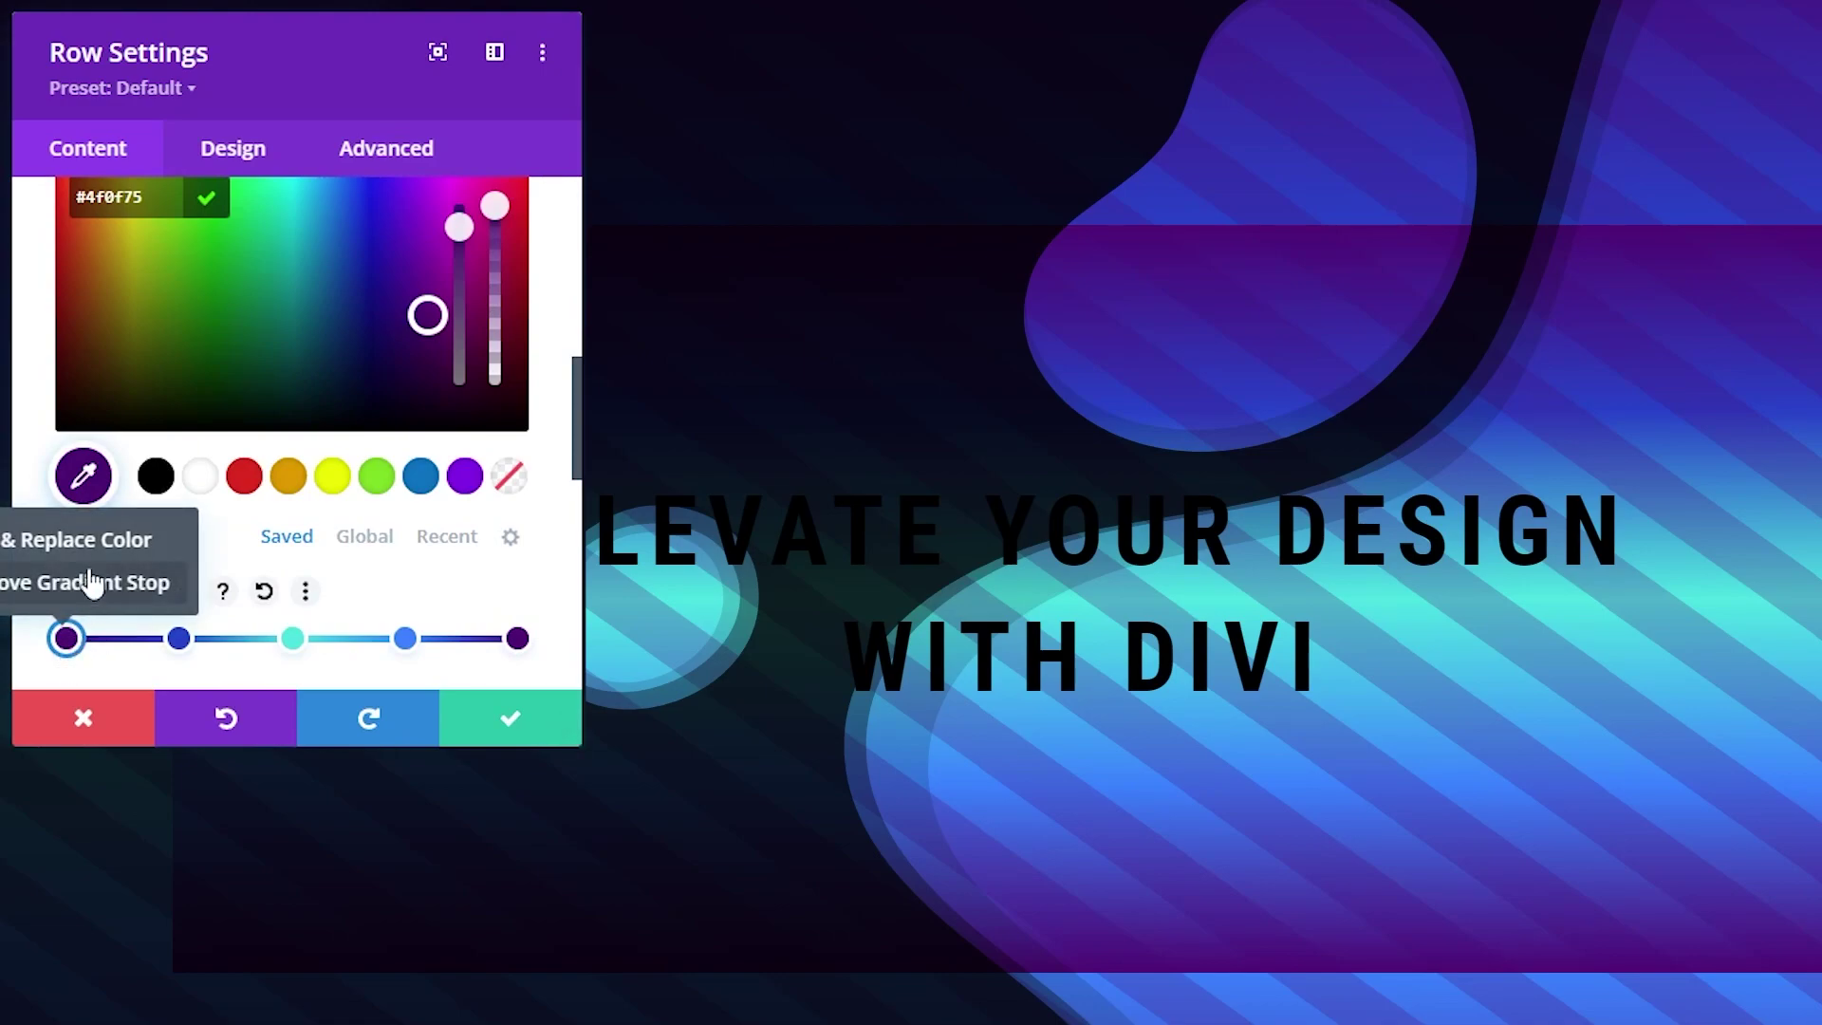
click(76, 583)
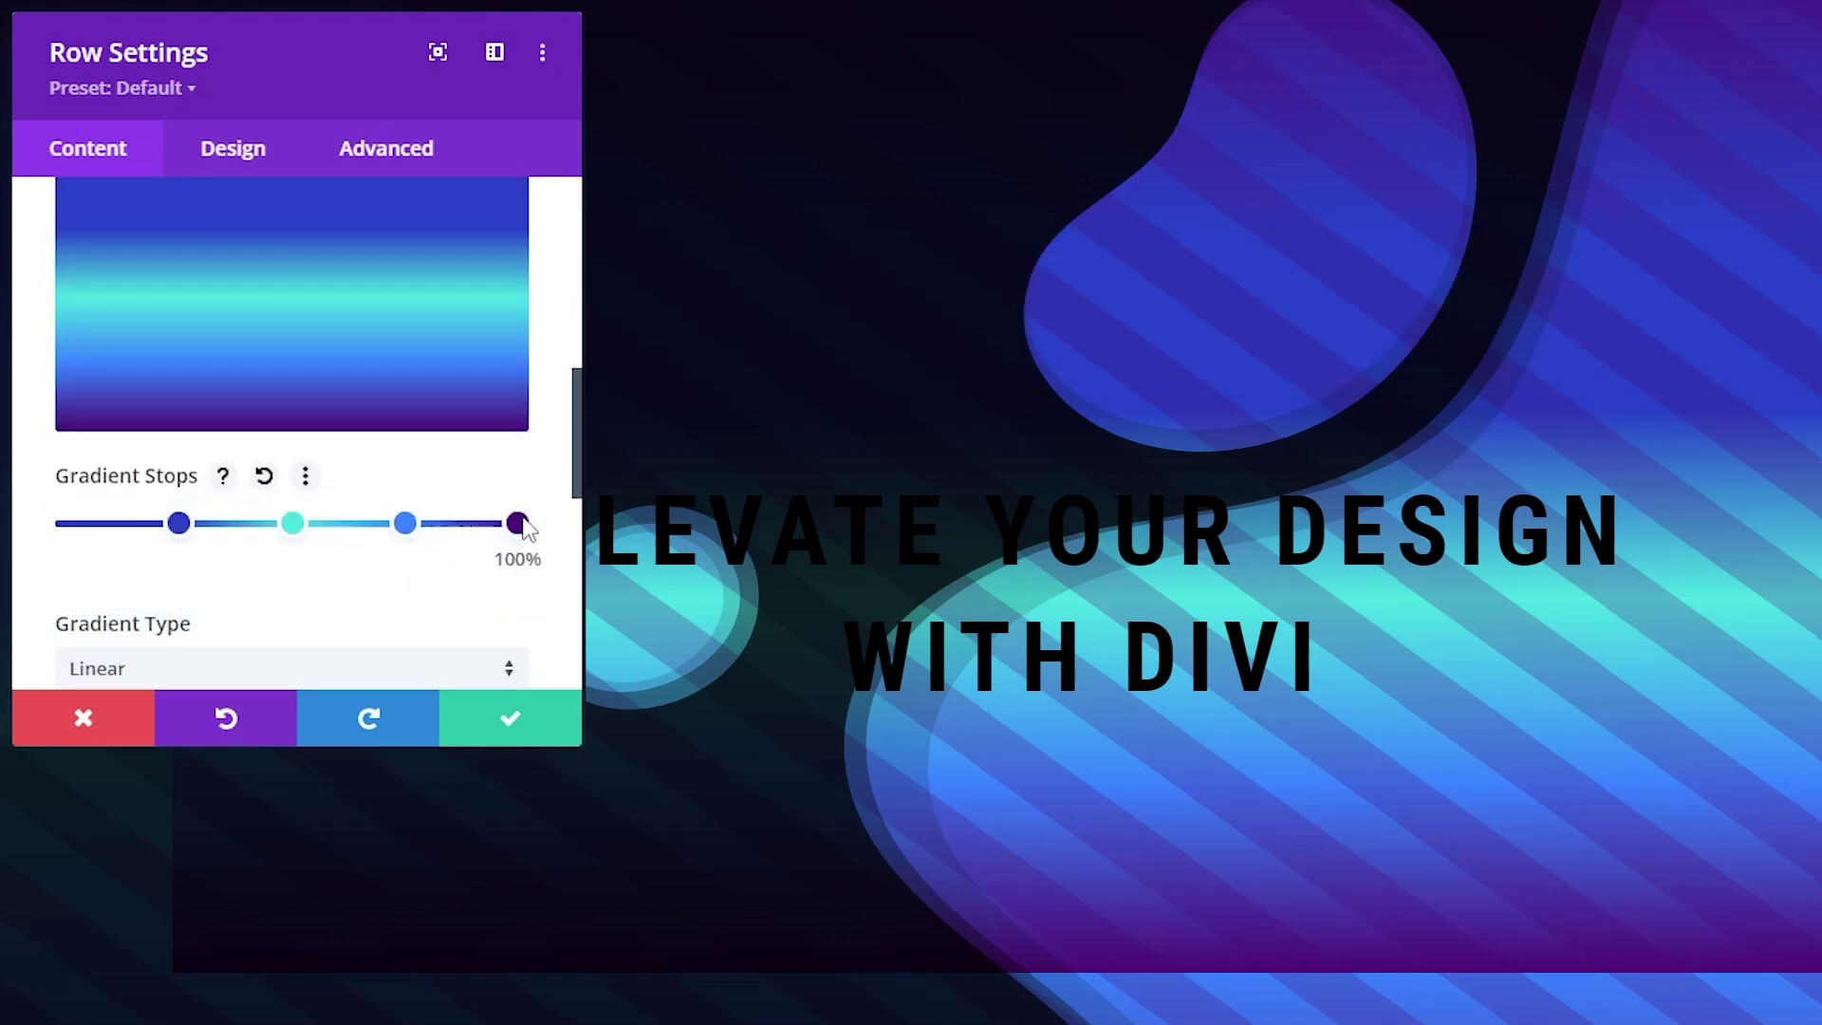
Remove the last gradient stop and stretch the remaining stops to 0% and 100%
click(518, 522)
right_click(517, 639)
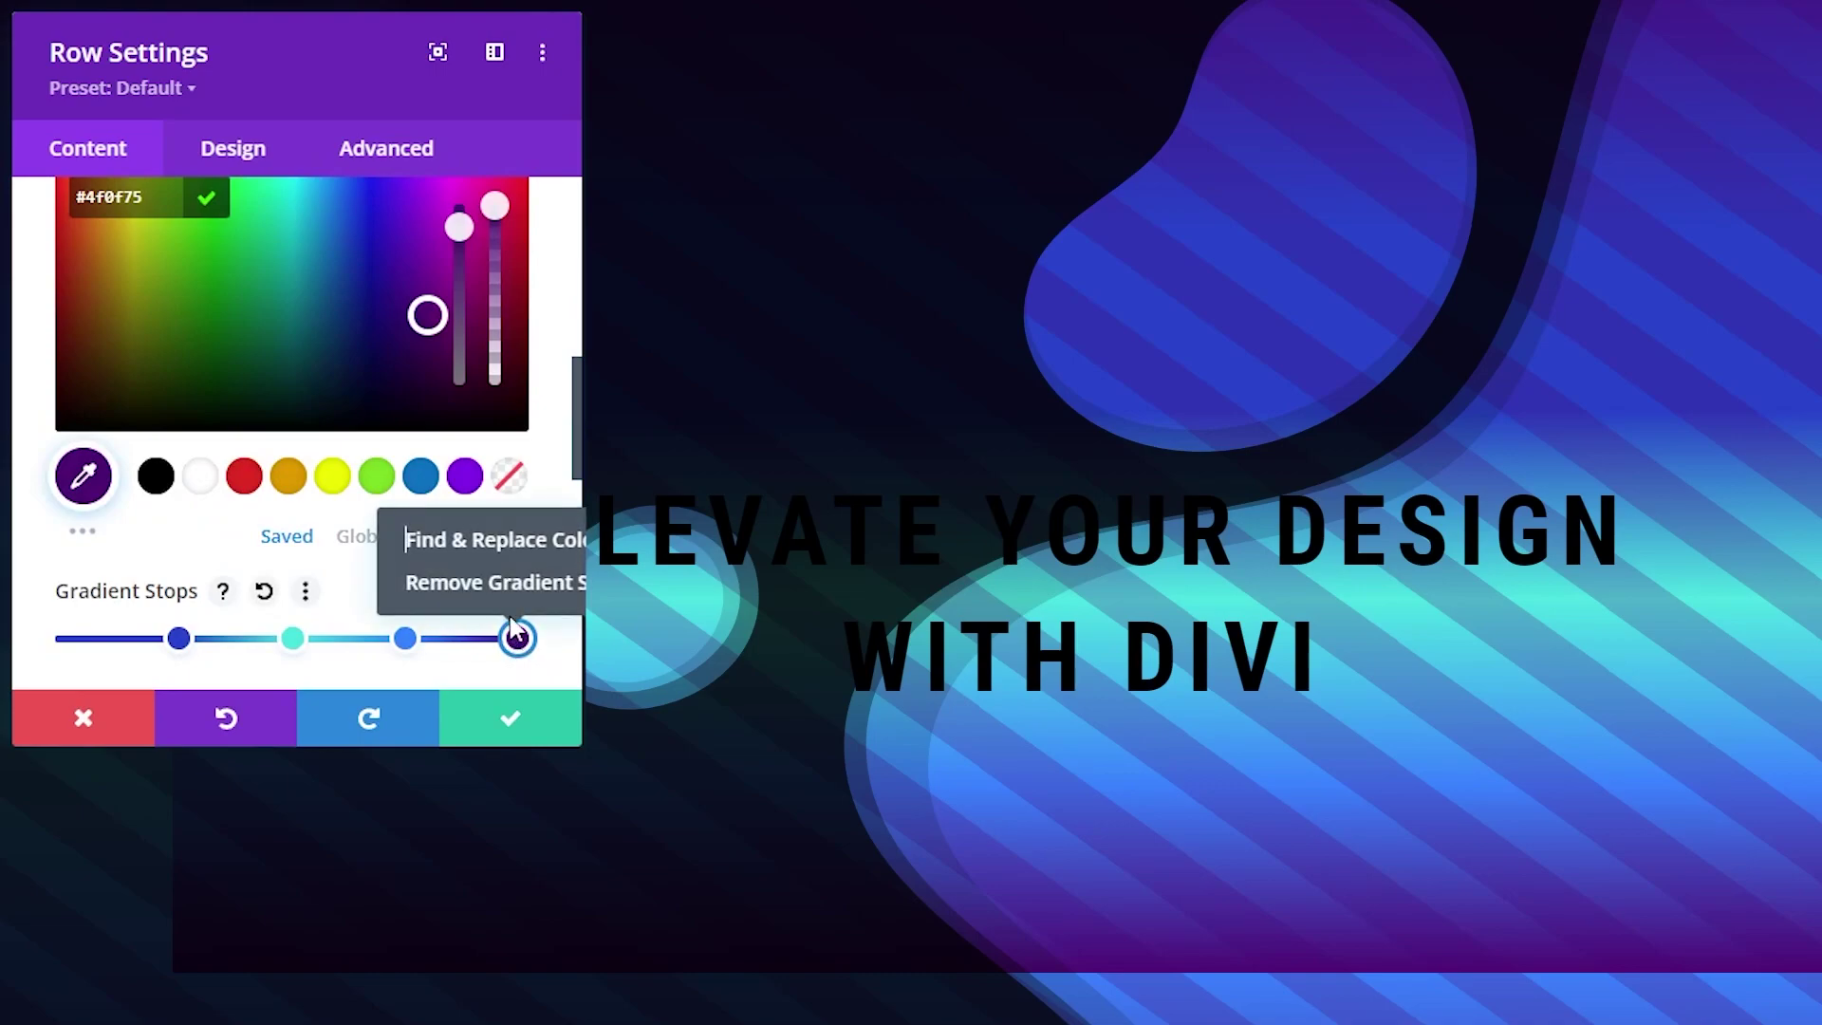
click(517, 582)
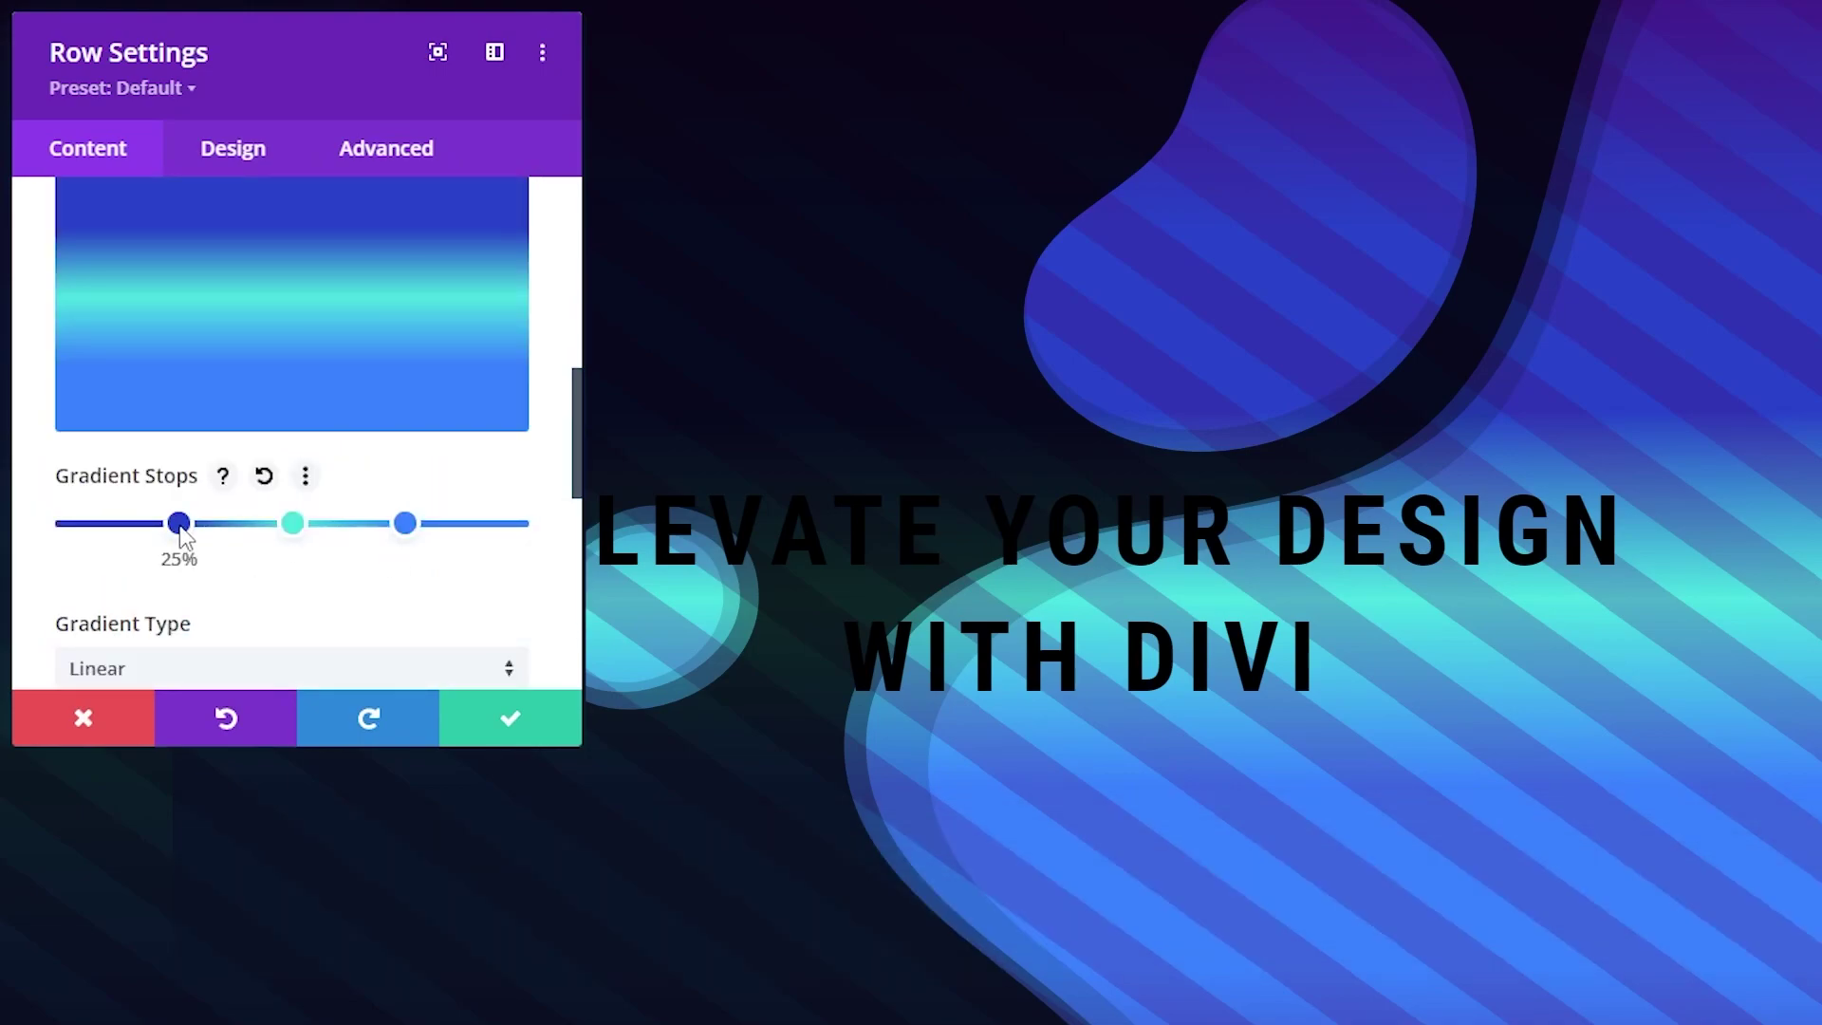
drag(184, 536, 42, 539)
drag(408, 531, 532, 529)
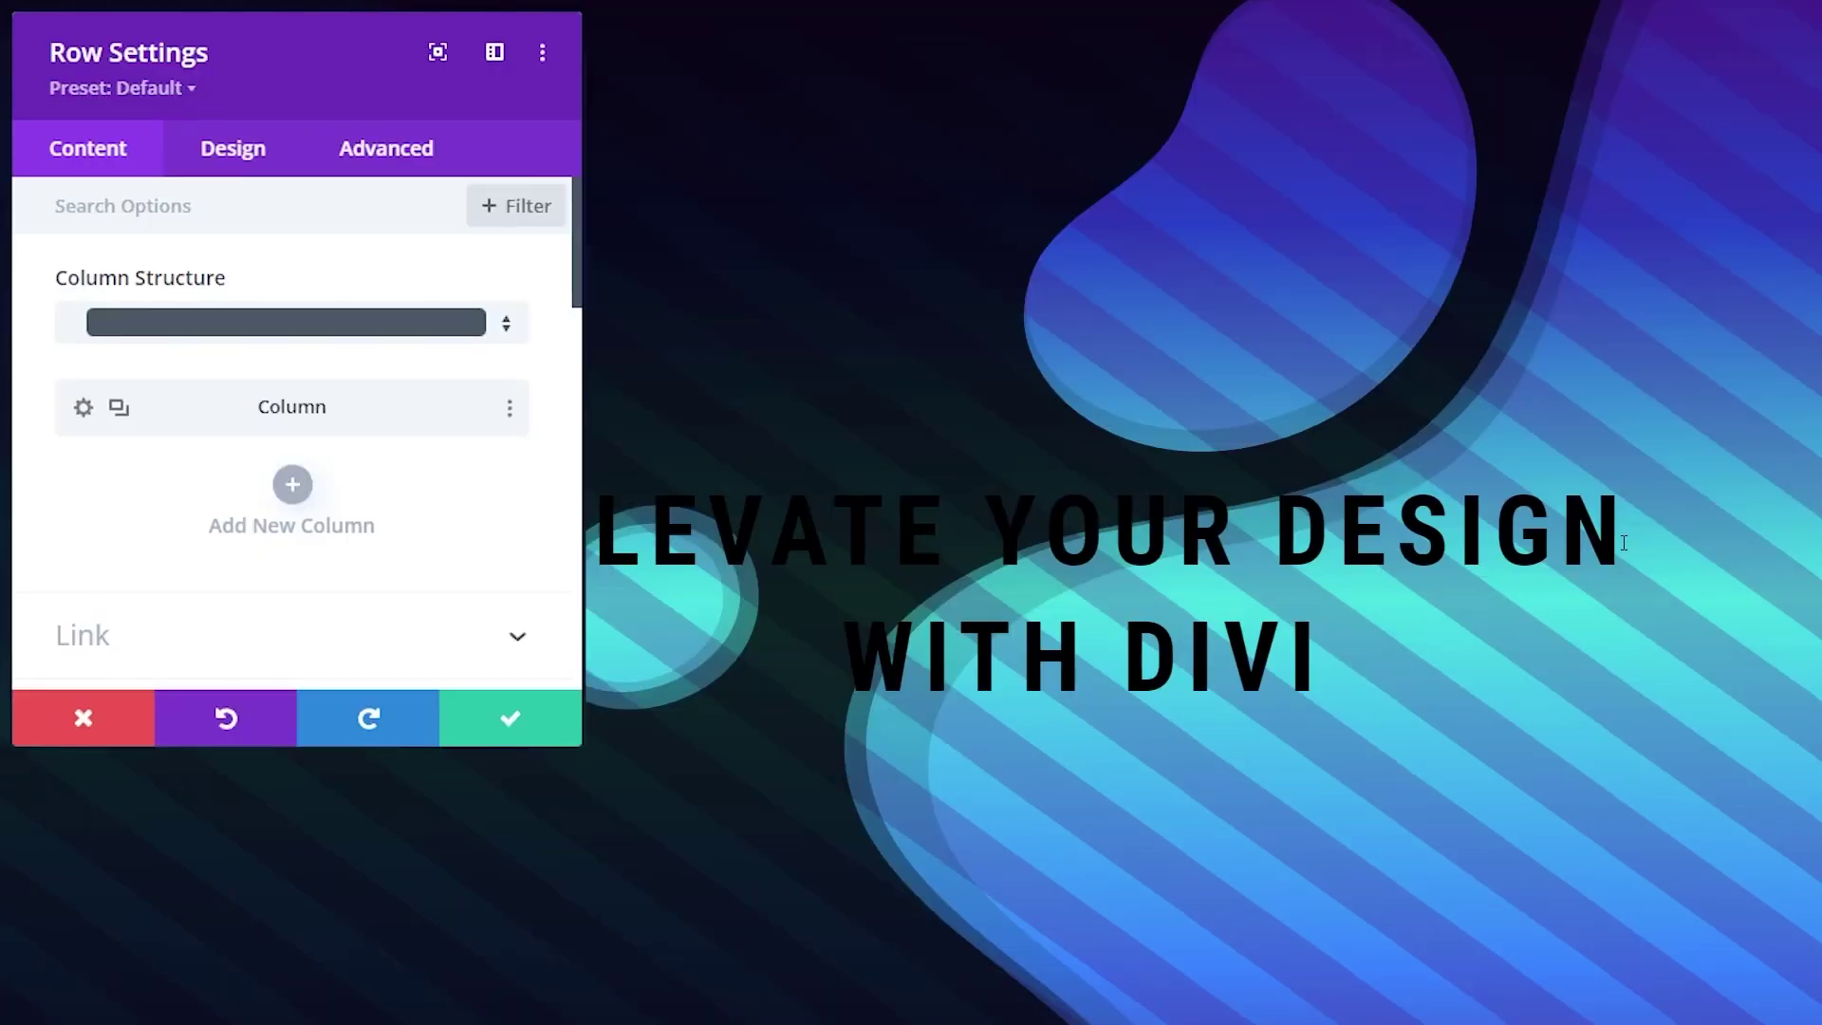
Apply the second box shadow preset with 0px vertical offset, 4vw blur and rgba(0,0,0,0.5) colour
click(261, 158)
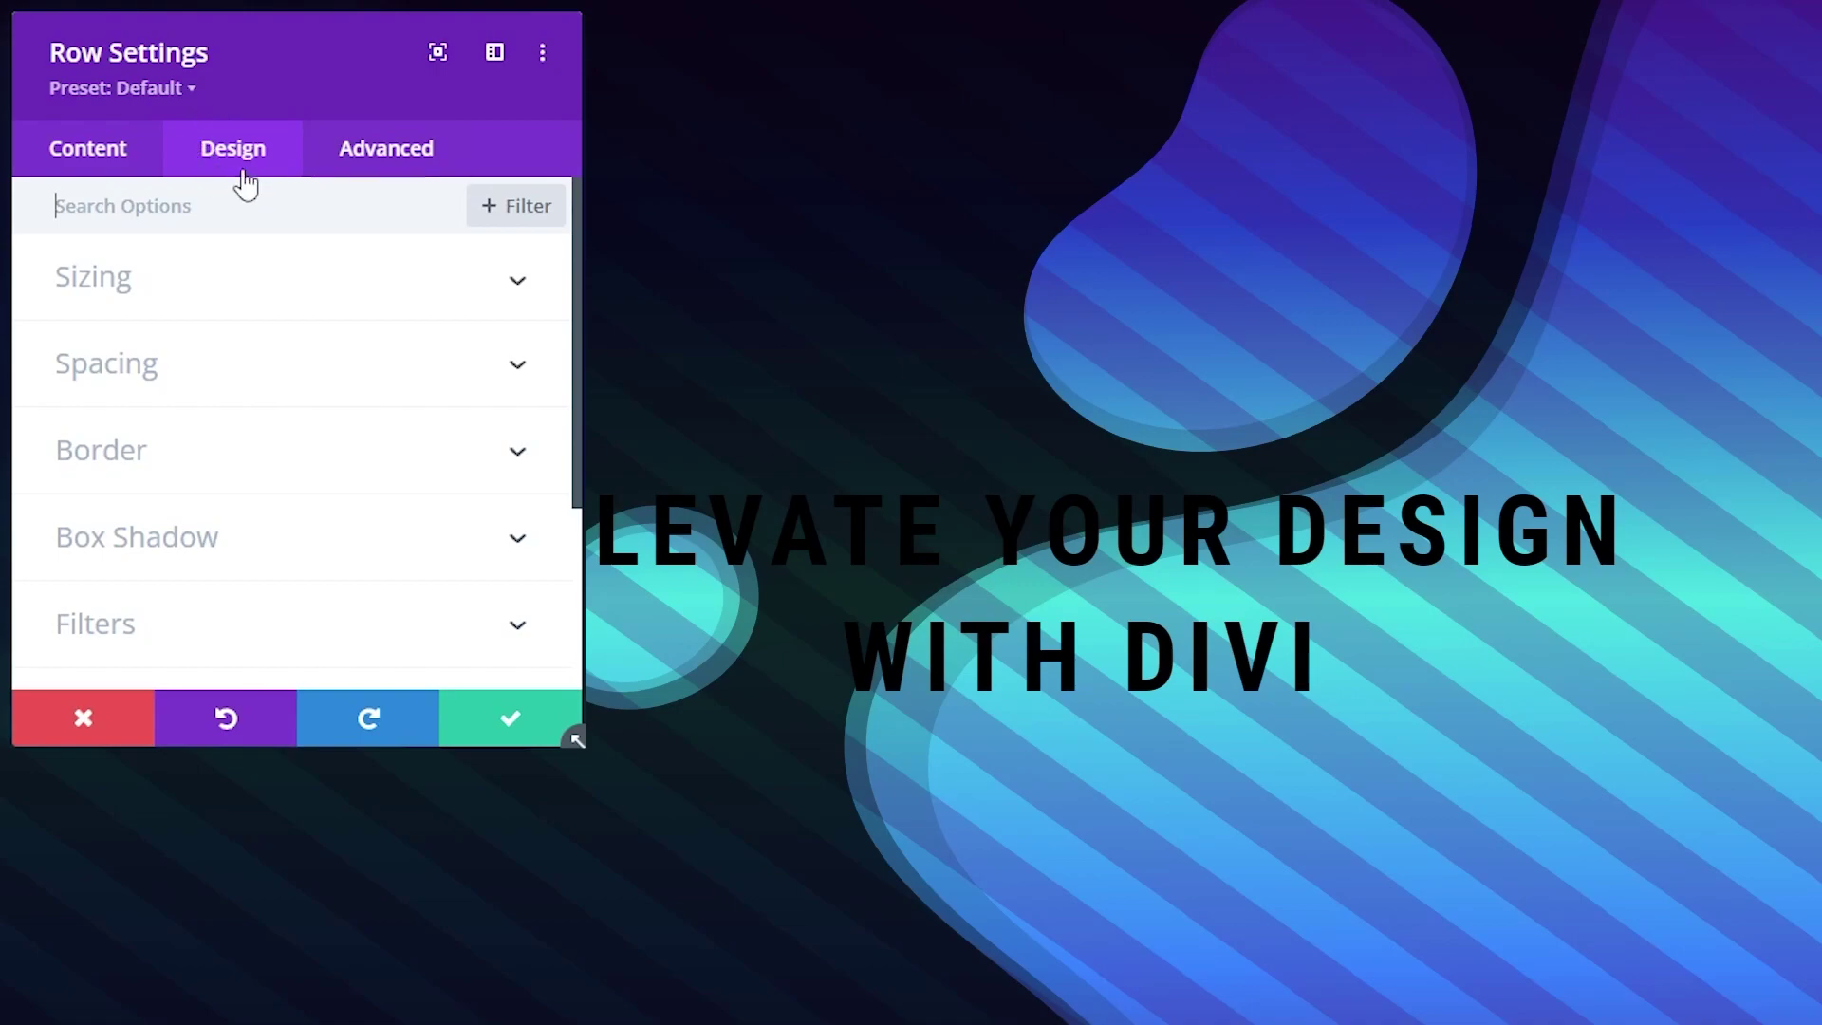
click(219, 539)
click(226, 359)
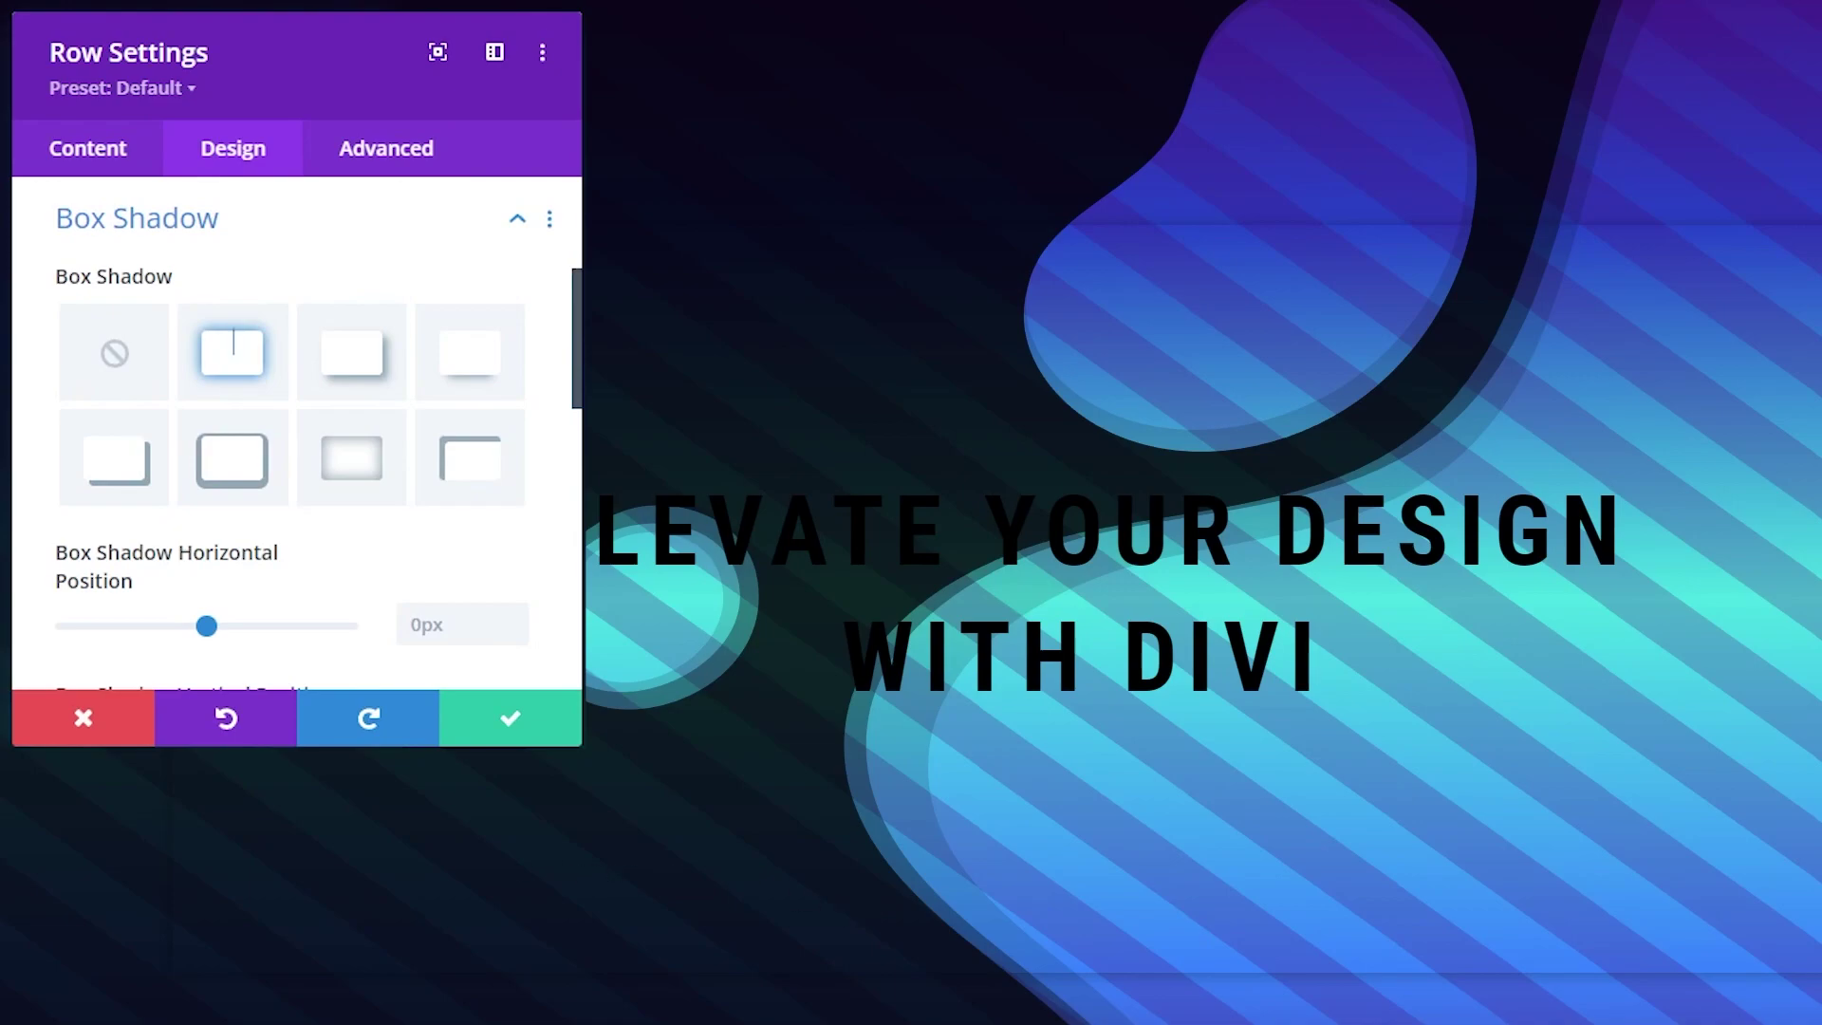
scroll(1044, 569, down, 1)
scroll(232, 338, down, 3)
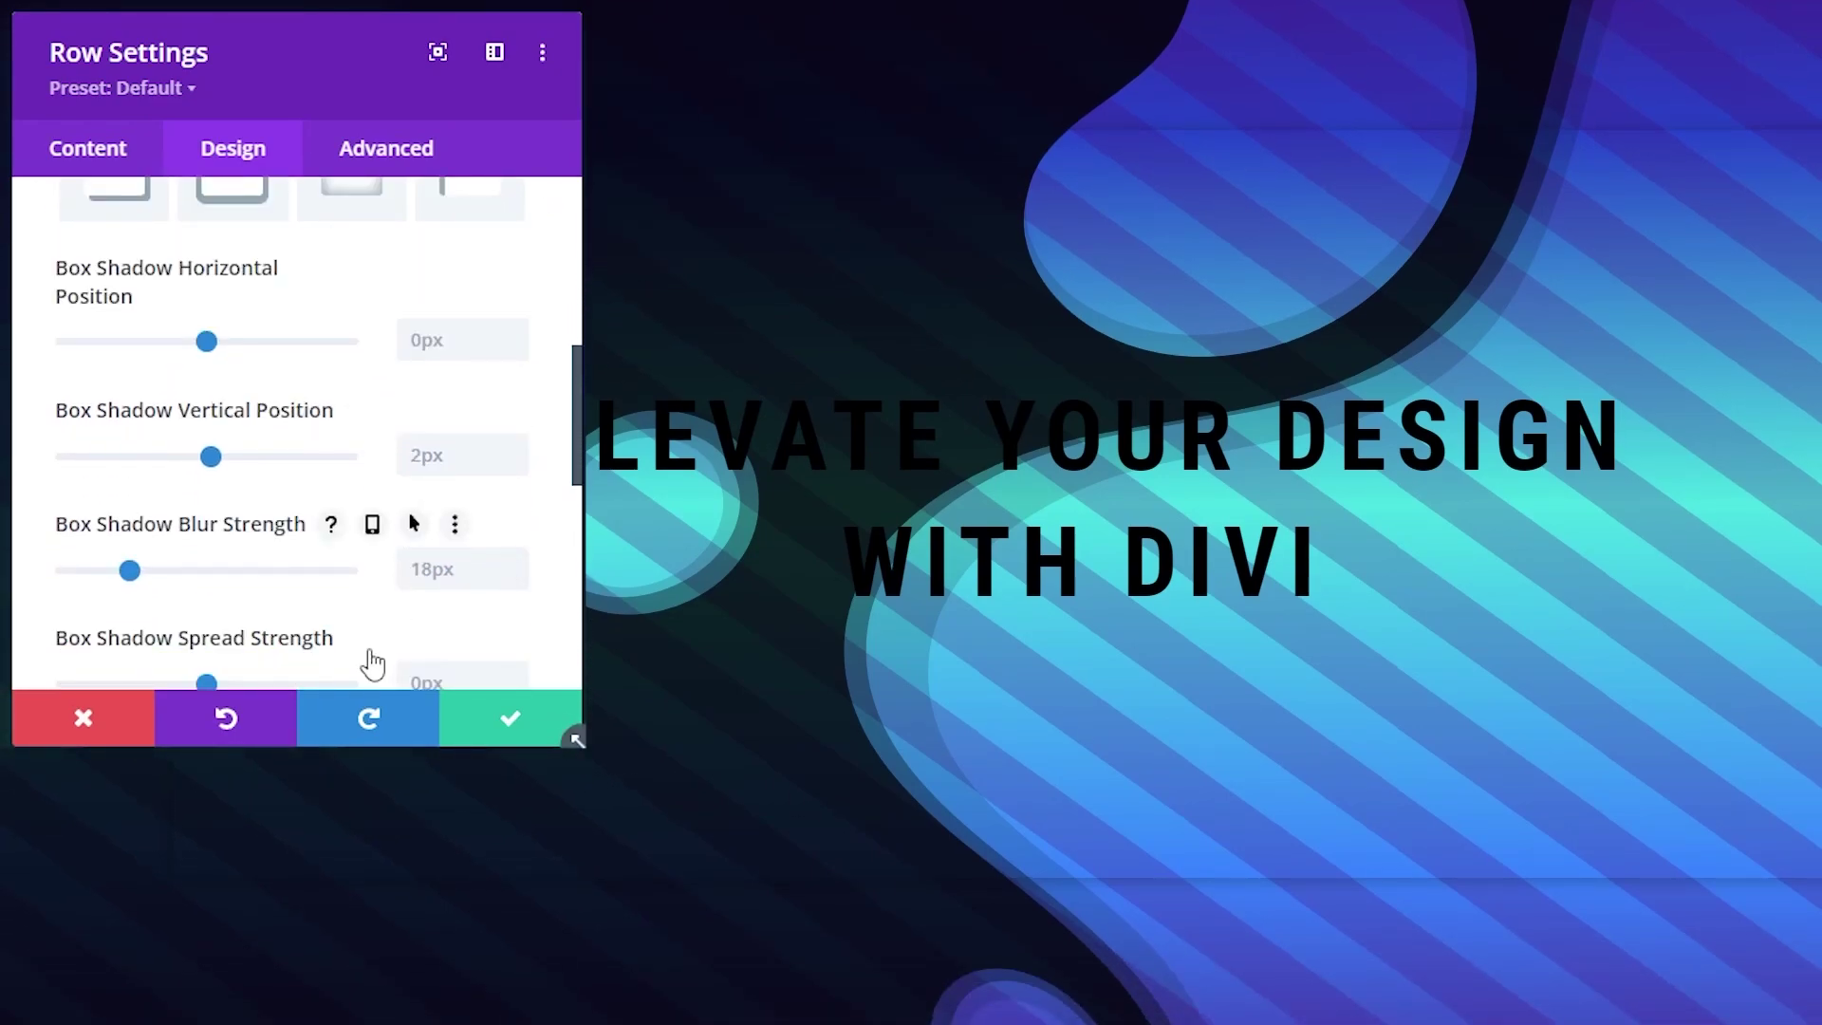
drag(226, 455, 208, 456)
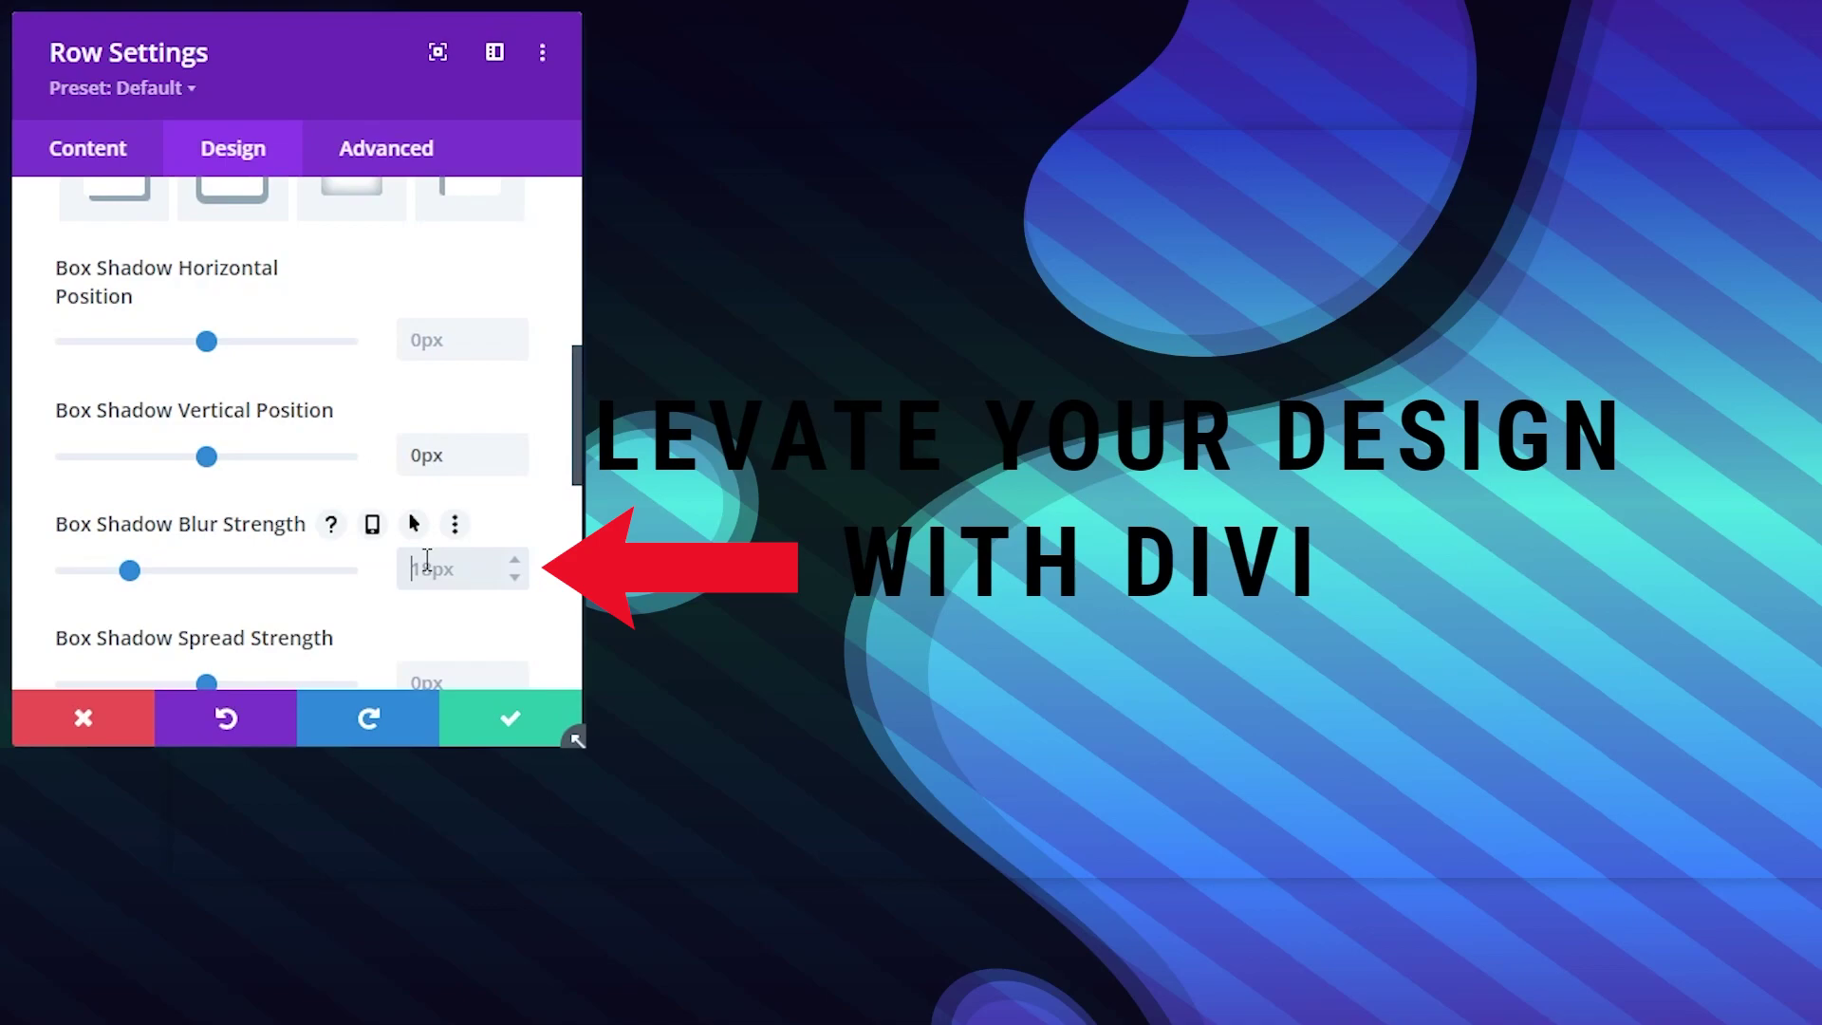
text(4vw)
scroll(85, 522, down, 3)
click(83, 520)
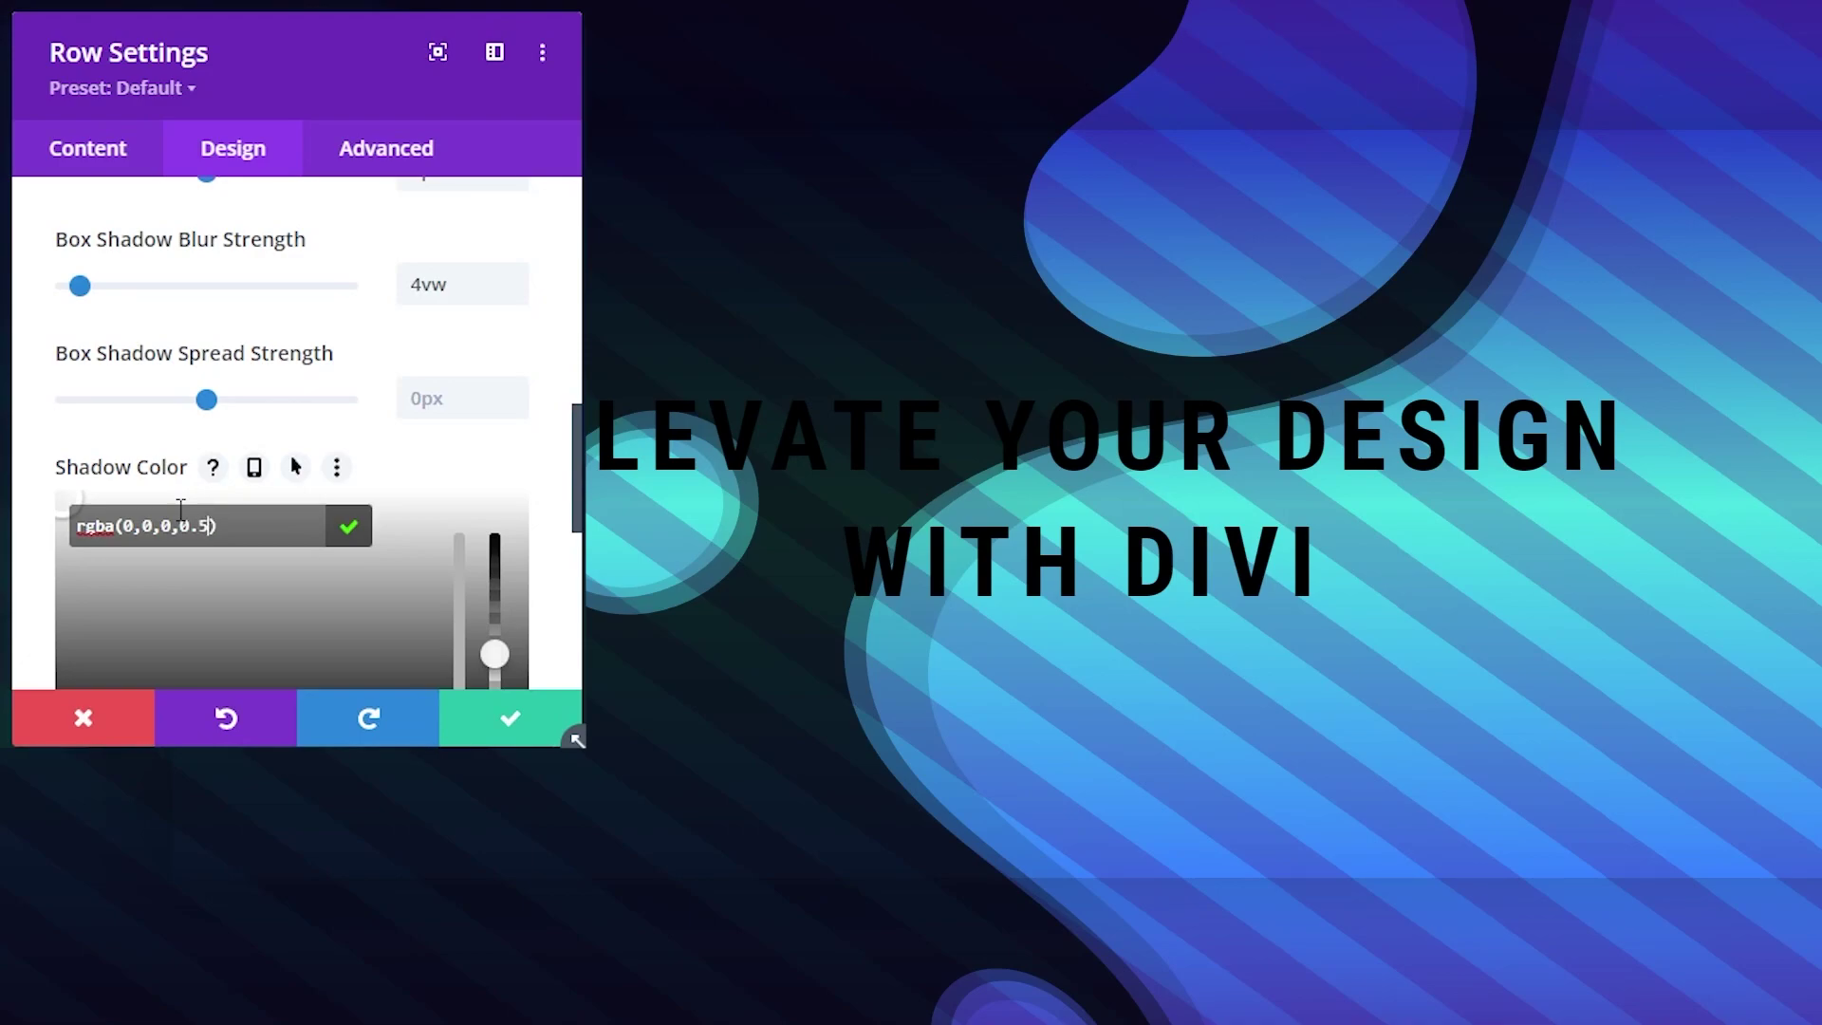
click(353, 512)
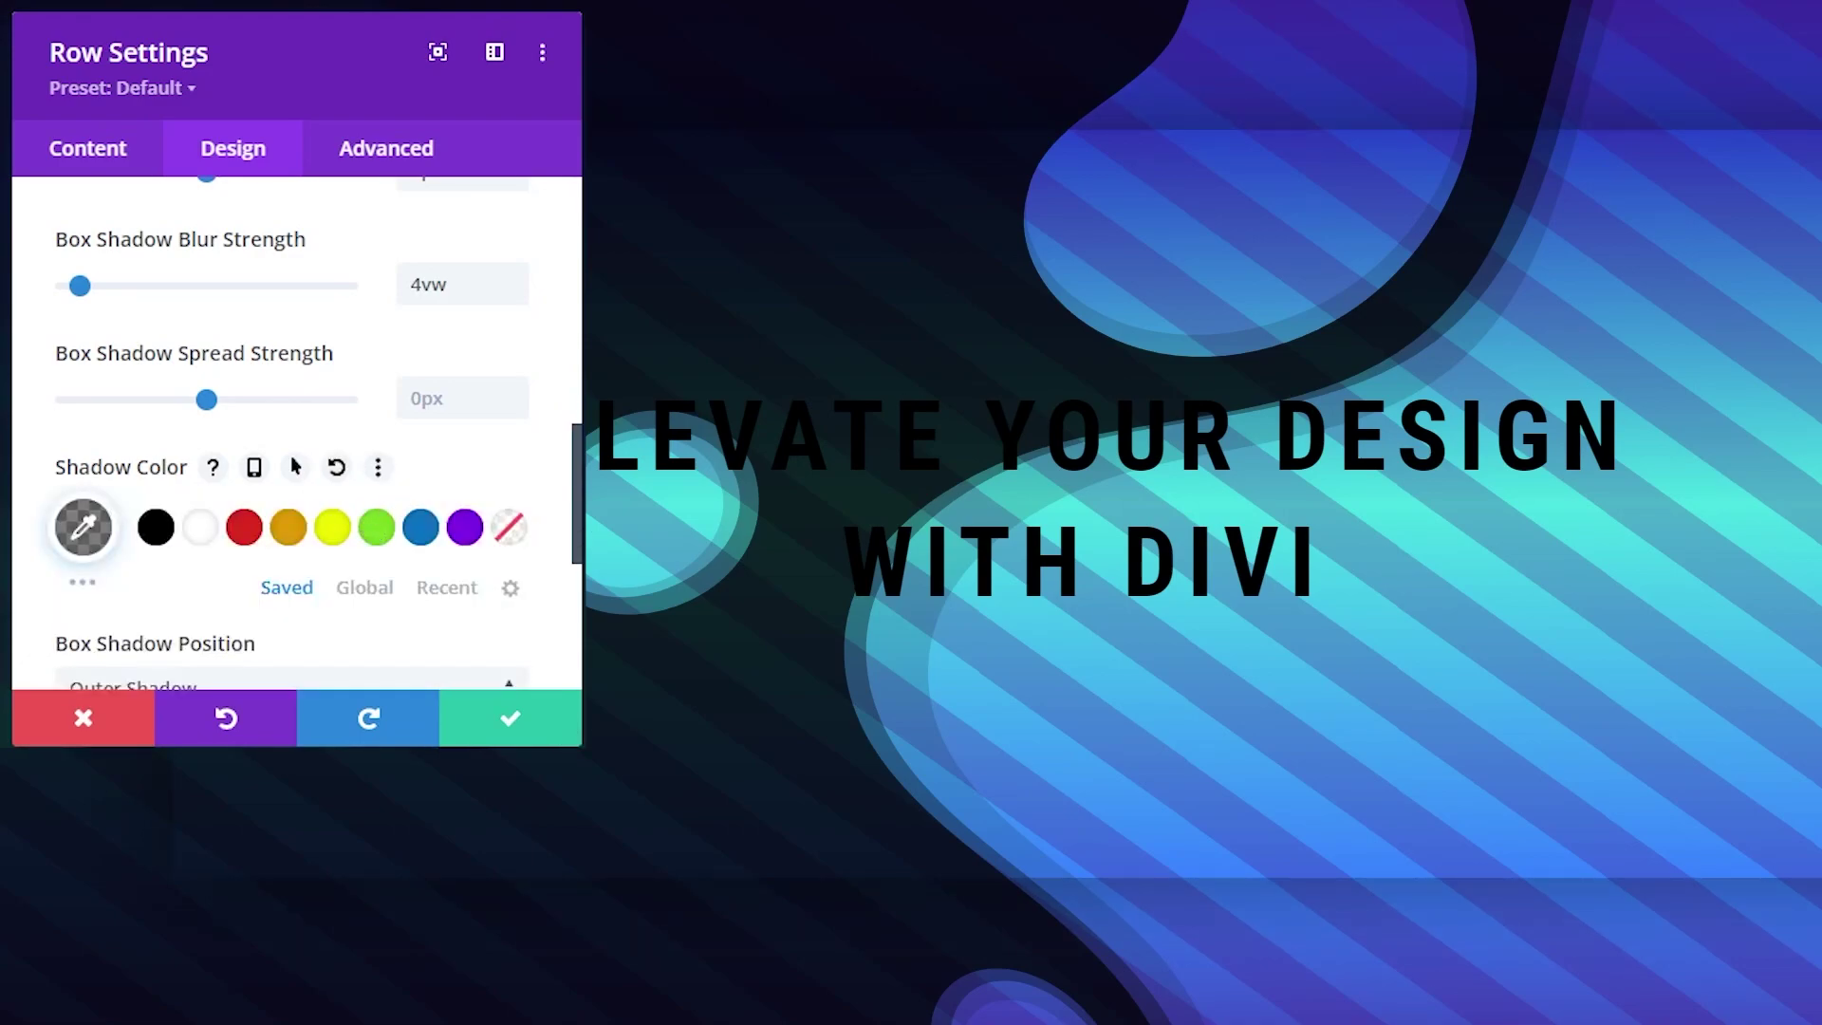